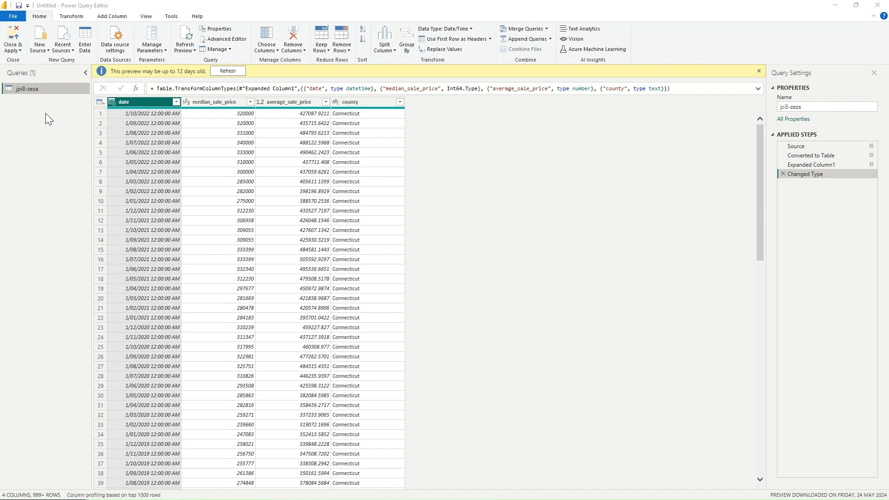
click(45, 49)
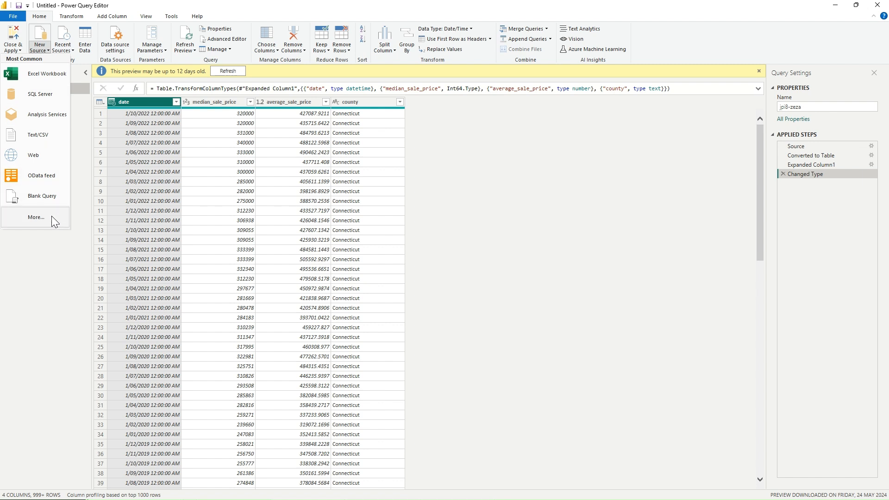
click(48, 162)
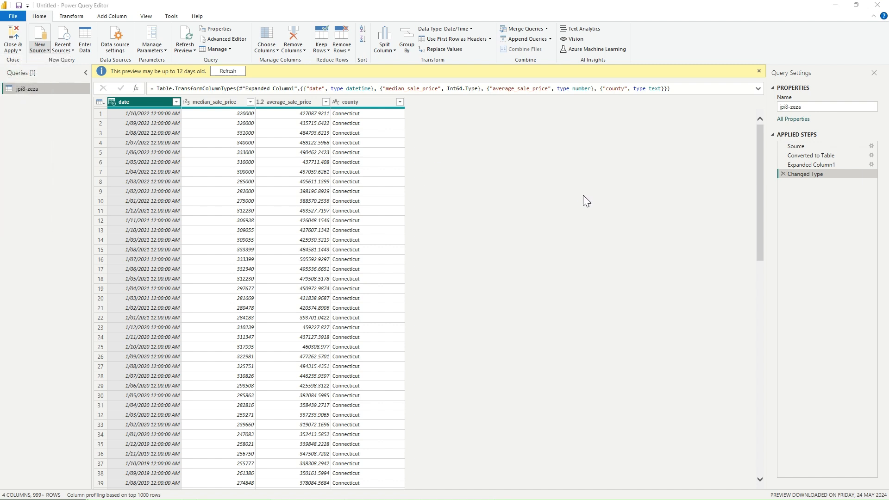
text(https://dqydj.com/historical-home-prices/)
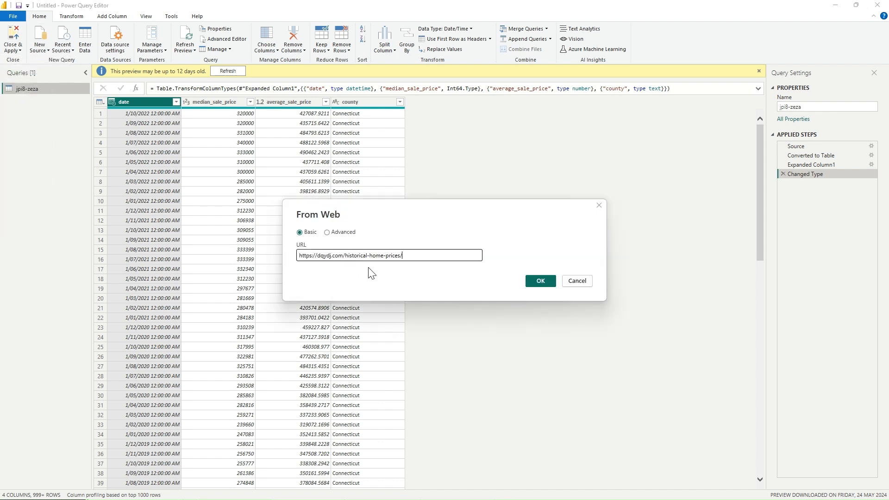
click(537, 281)
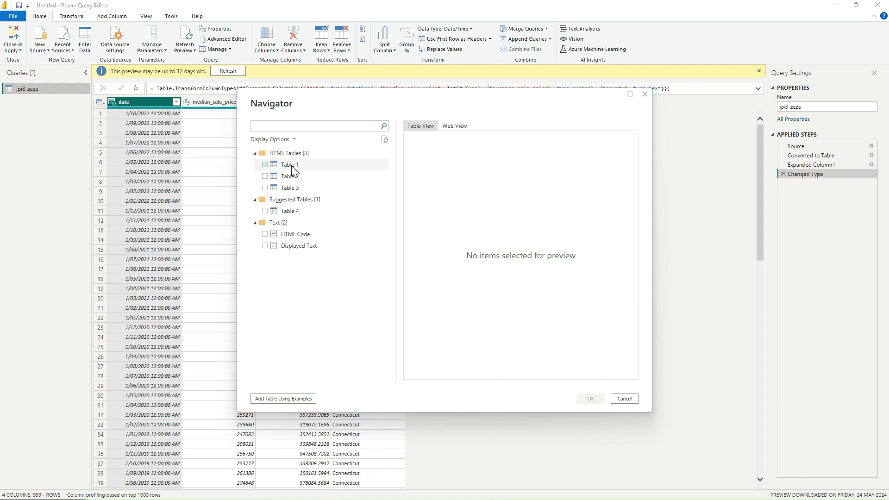
Step: Preview the three HTML tables found on the web page and load Table 1 as a new query
click(275, 165)
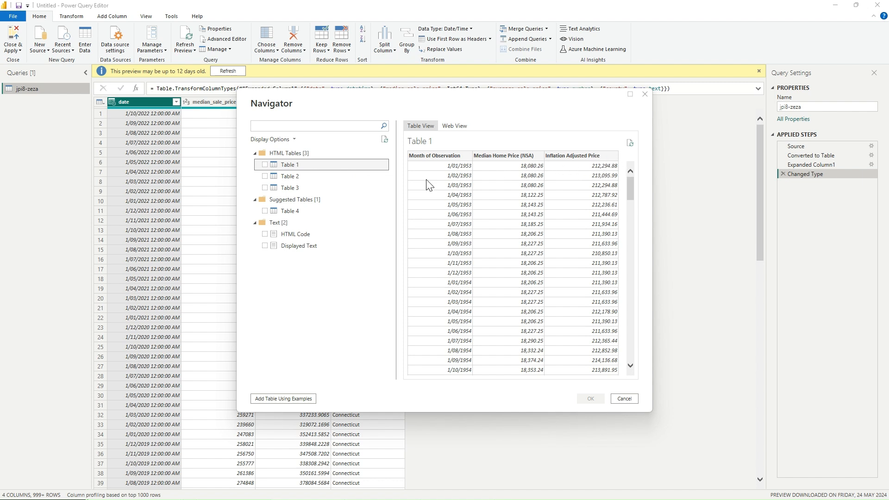
click(286, 177)
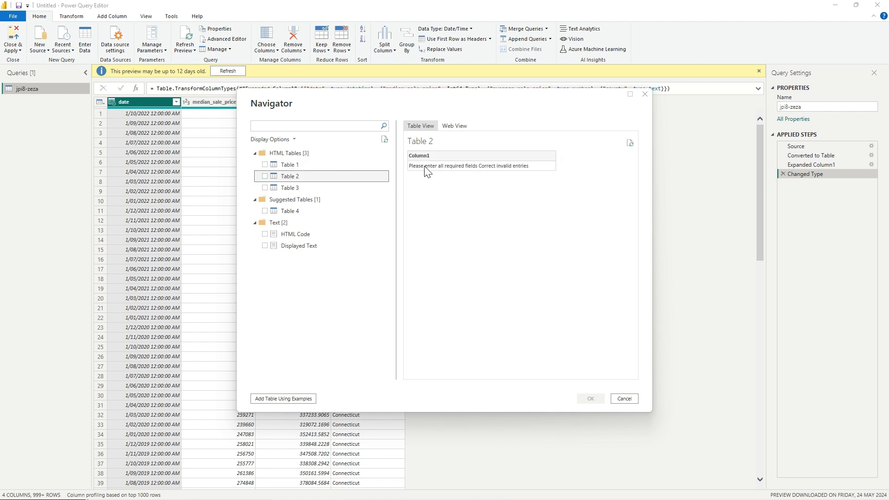
click(343, 188)
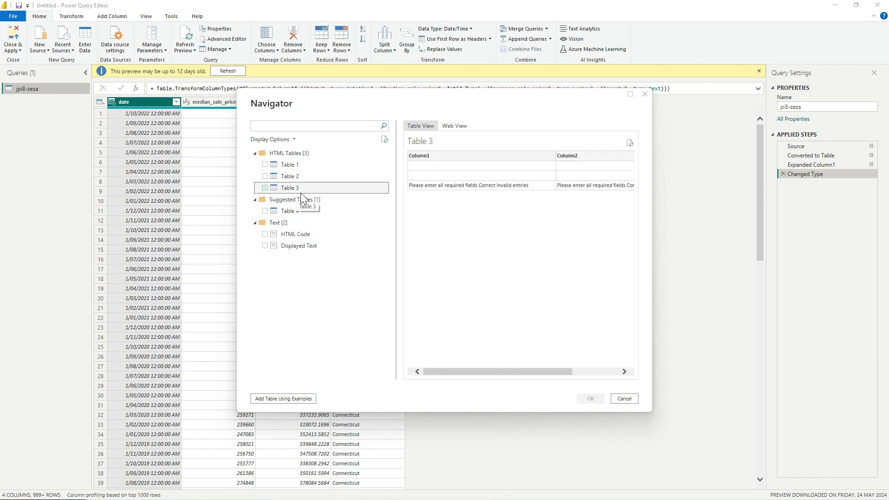
click(290, 166)
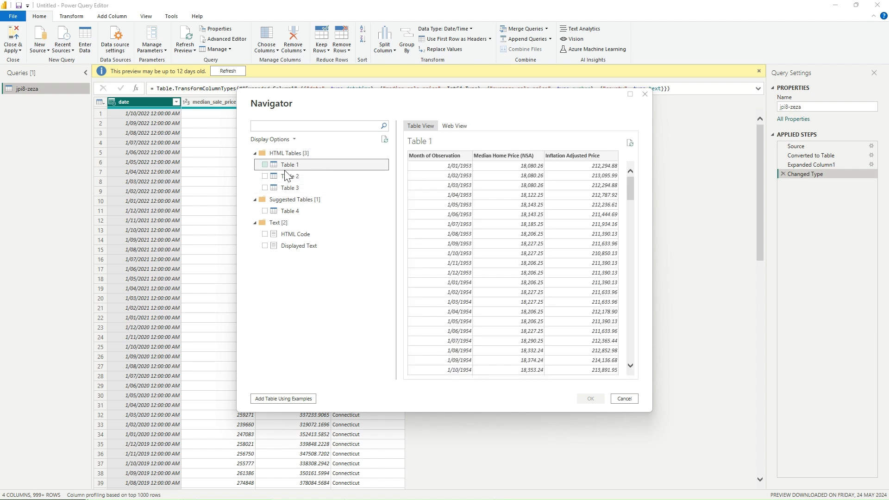
click(264, 165)
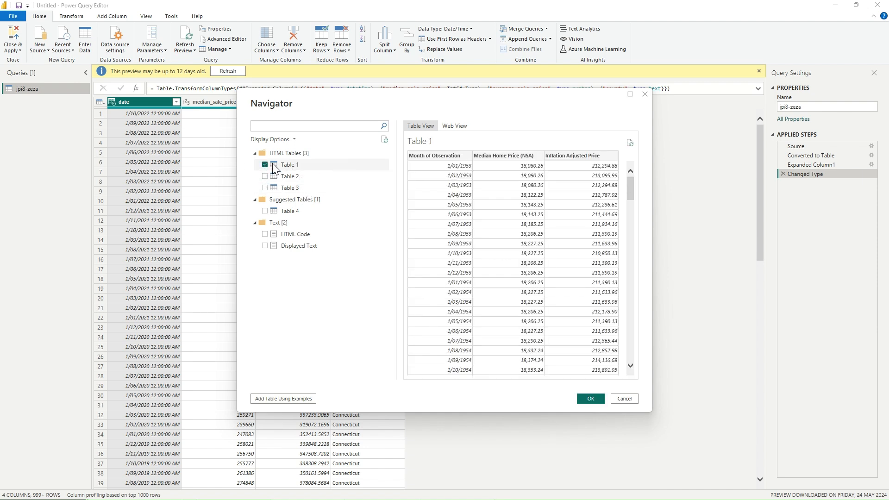
click(594, 400)
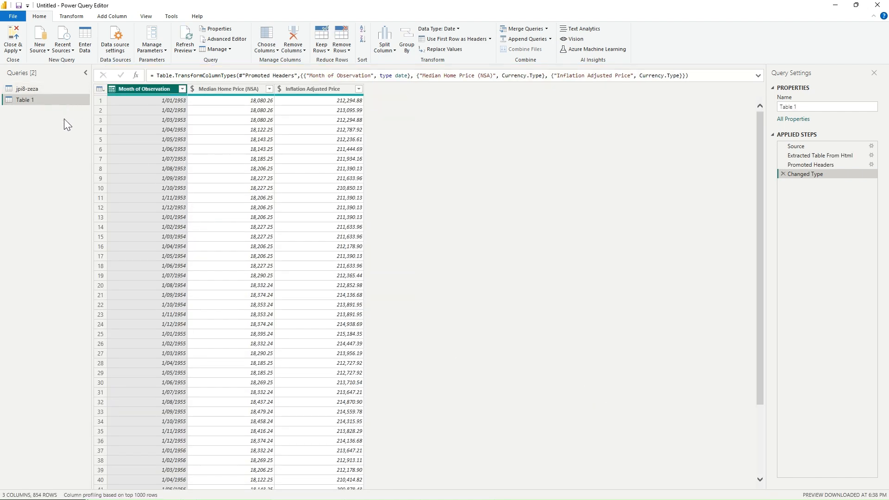
Step: Rename the jpi8-zeza query as Connecticut and the Table 1 query as National
click(41, 88)
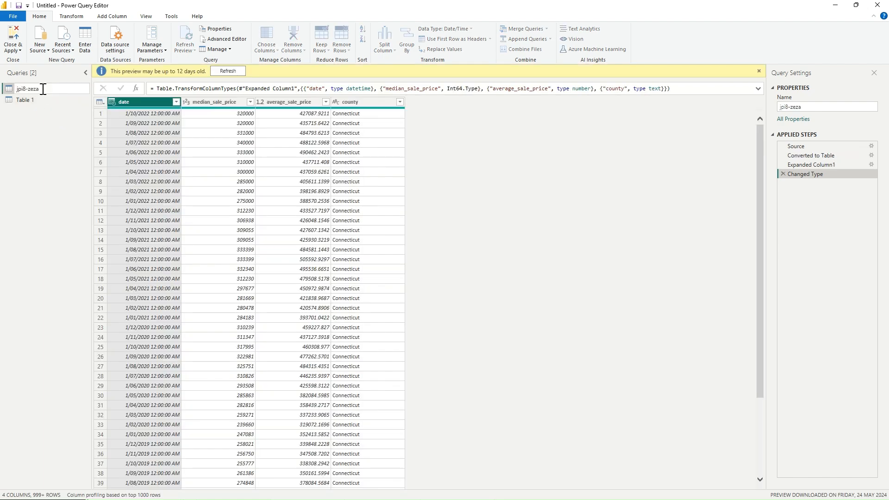
double_click(43, 89)
text(connecticut)
key(Return)
double_click(31, 101)
text(National)
key(Return)
Step: Check the required date-table range on the challenge page in the browser, and replace a new blank query's code with the copied date-table function
key(alt+Tab)
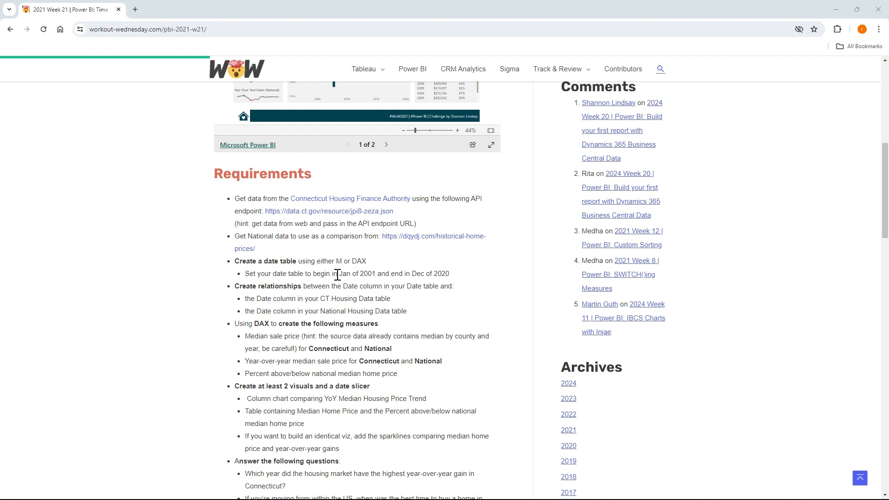
drag(339, 275, 450, 276)
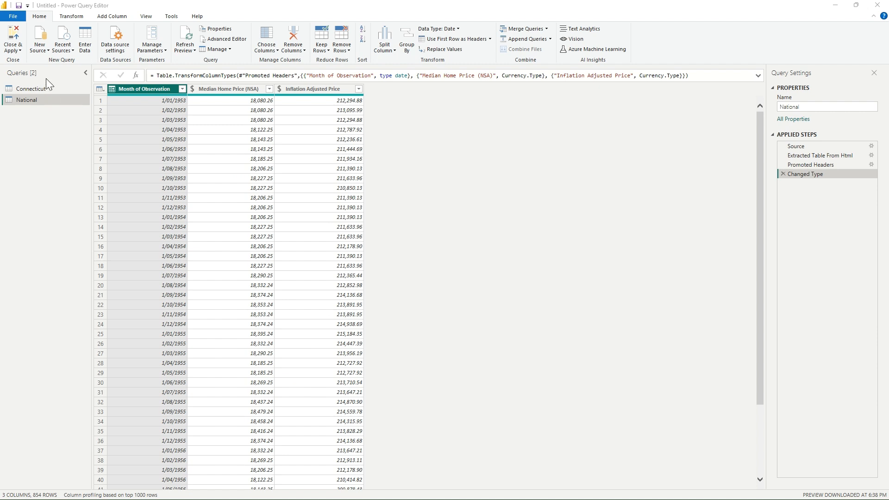
click(49, 51)
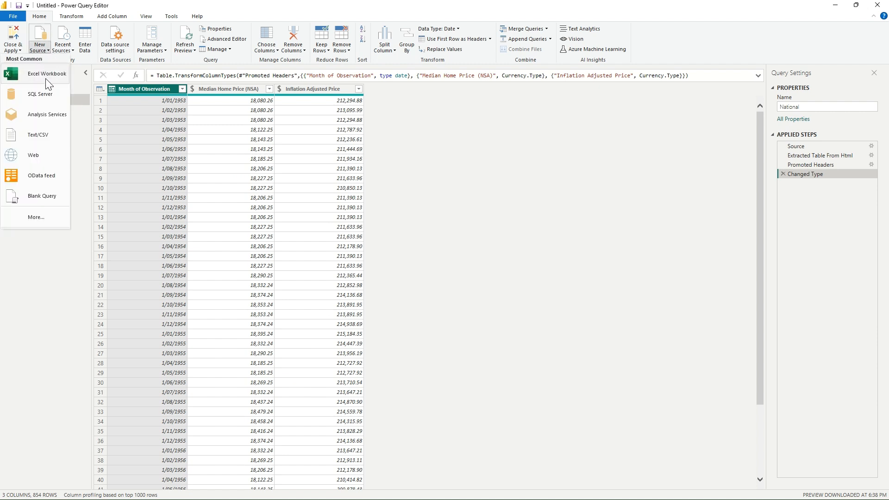
click(56, 196)
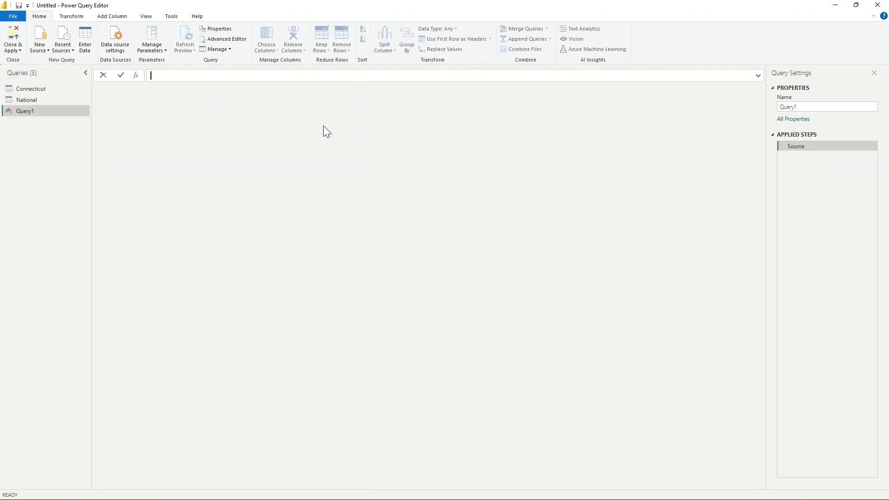
click(231, 39)
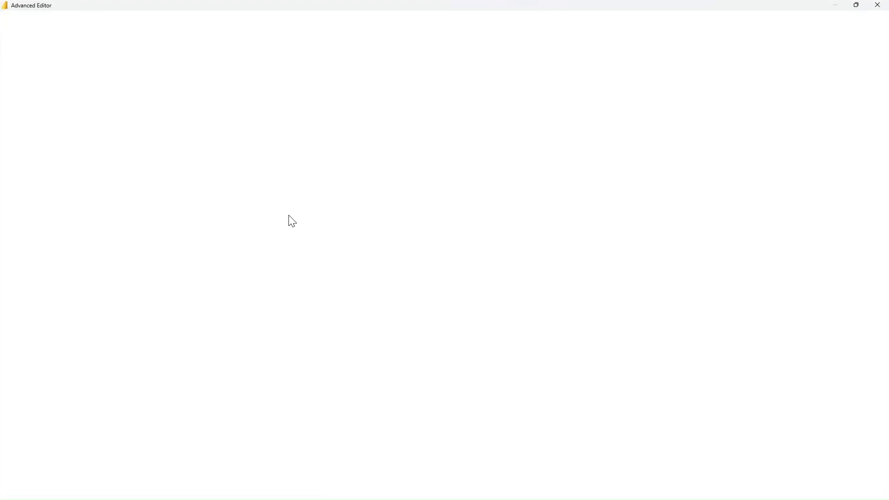
key(ctrl+a)
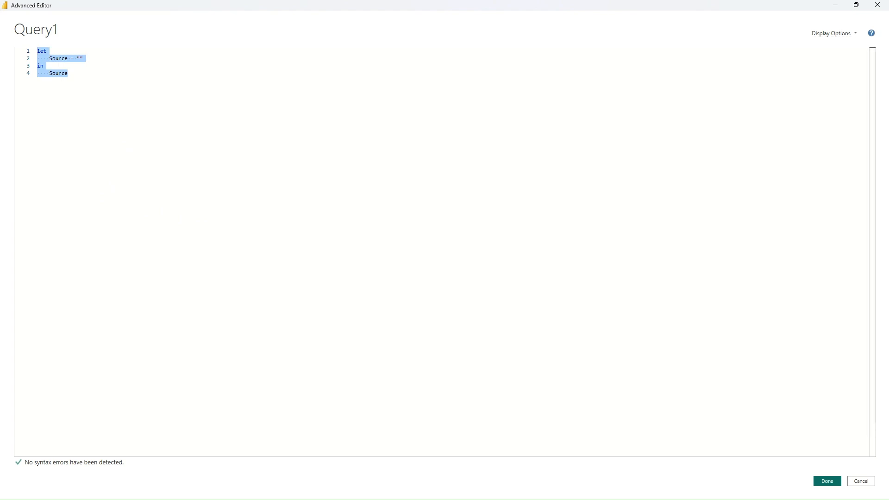
key(ctrl+v)
click(828, 482)
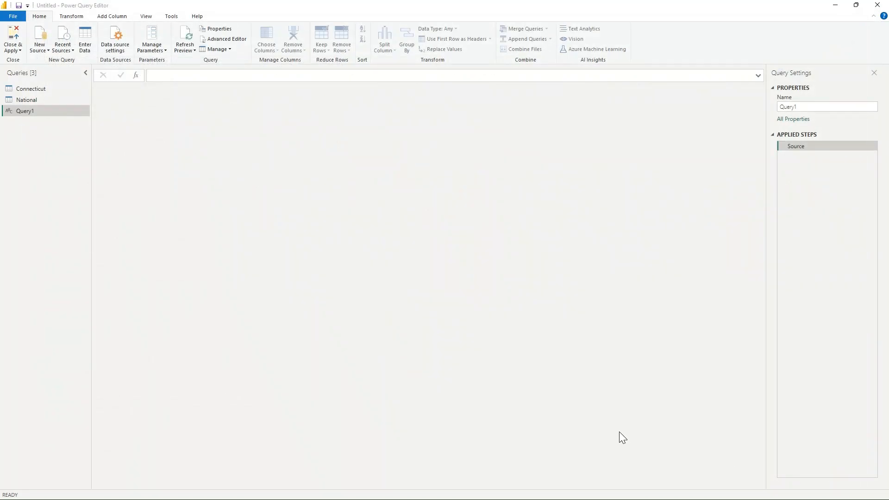
Step: Invoke the date-table function with StartDate 01/01/2001 and EndDate 31/12/2020, leaving the optional parameters empty
click(144, 155)
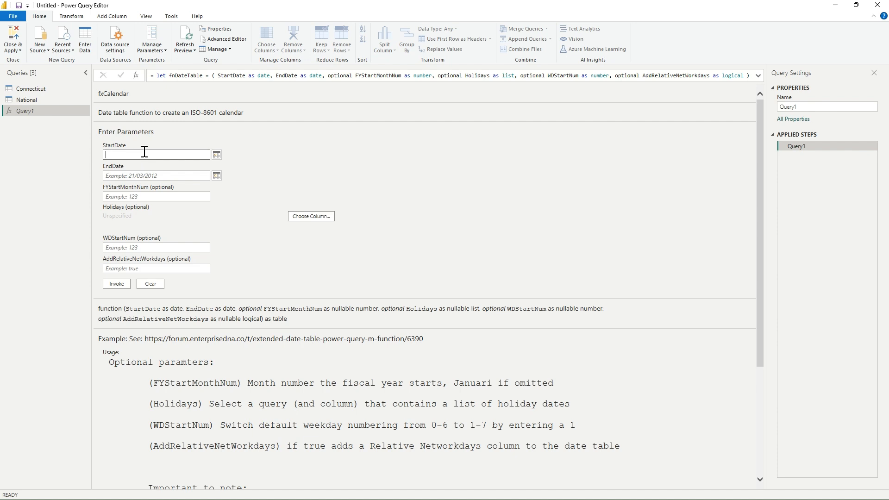
text(01/01/2001)
click(119, 175)
text(31/12/2020)
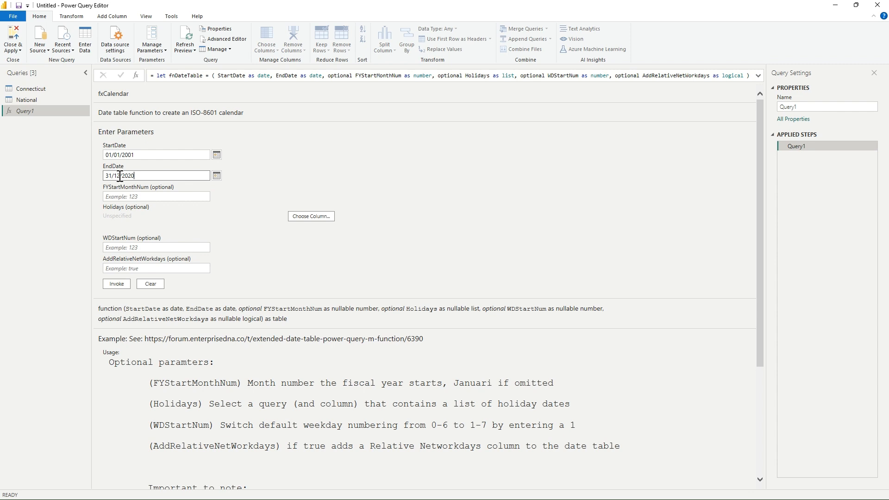
click(119, 284)
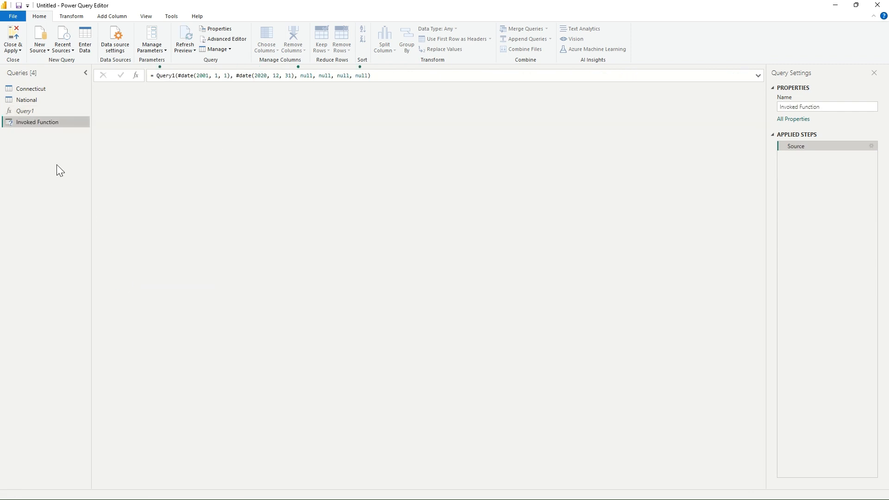
Step: Rename the invoked function's query as Date
double_click(44, 122)
text(Date)
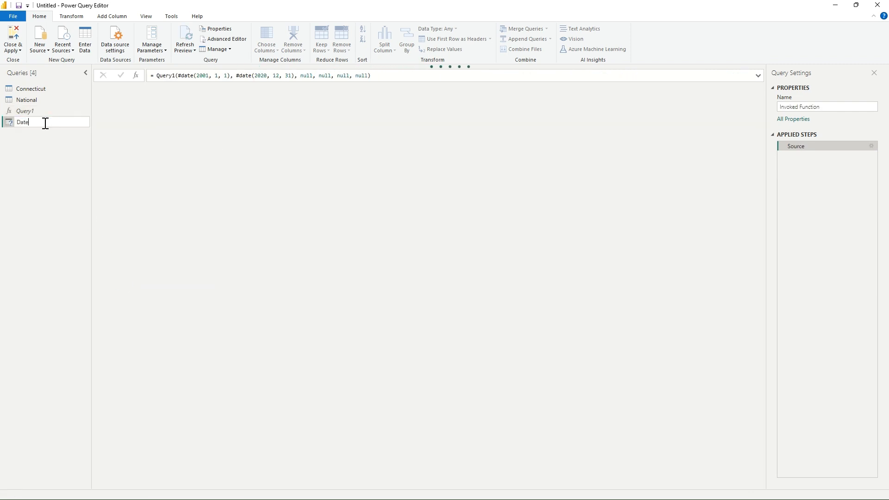
key(Return)
Step: Filter the Connecticut query's date column to keep rows before 31/12/2020, and check the latest dates in the filtered column
click(54, 88)
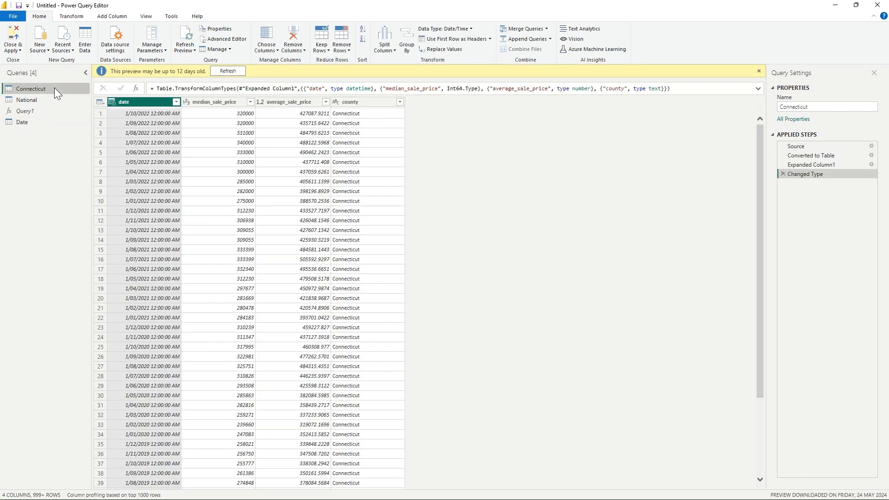
click(175, 101)
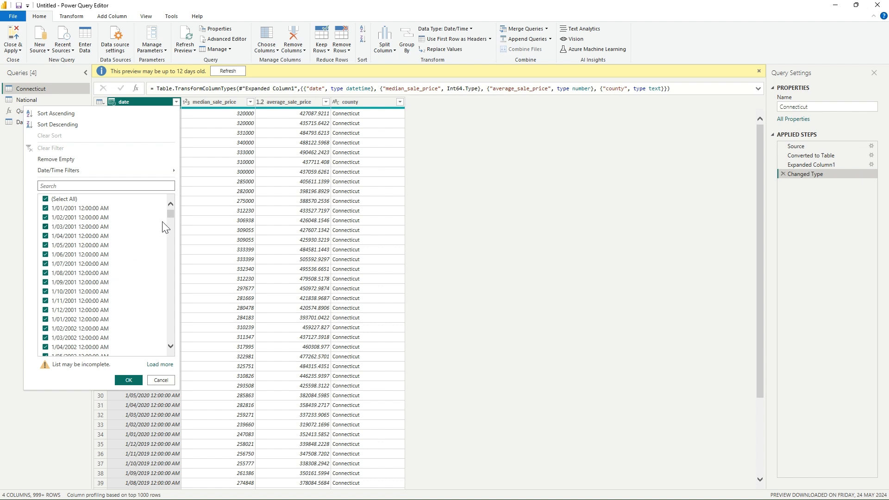
drag(172, 214, 169, 360)
click(84, 174)
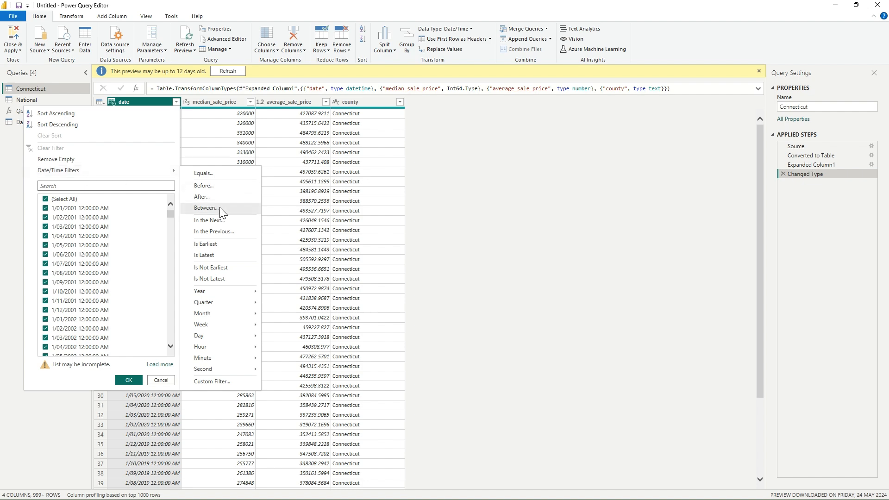
click(238, 187)
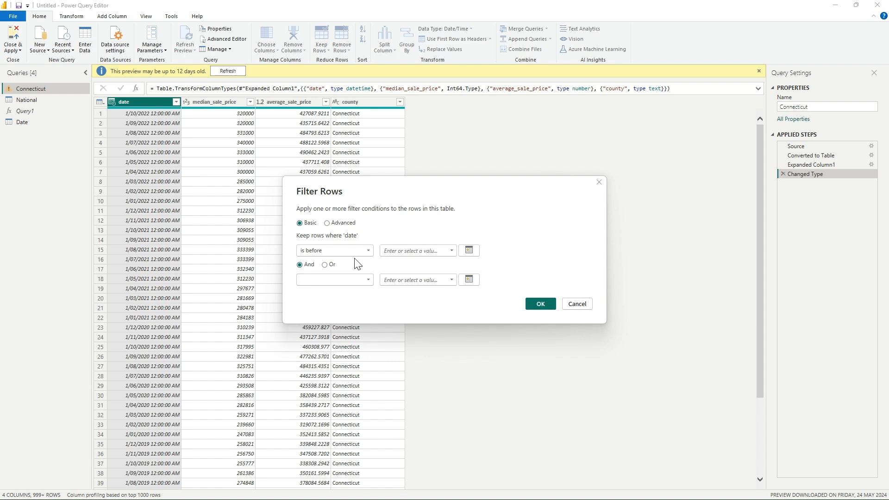
click(422, 252)
text(31/12/2020)
click(538, 302)
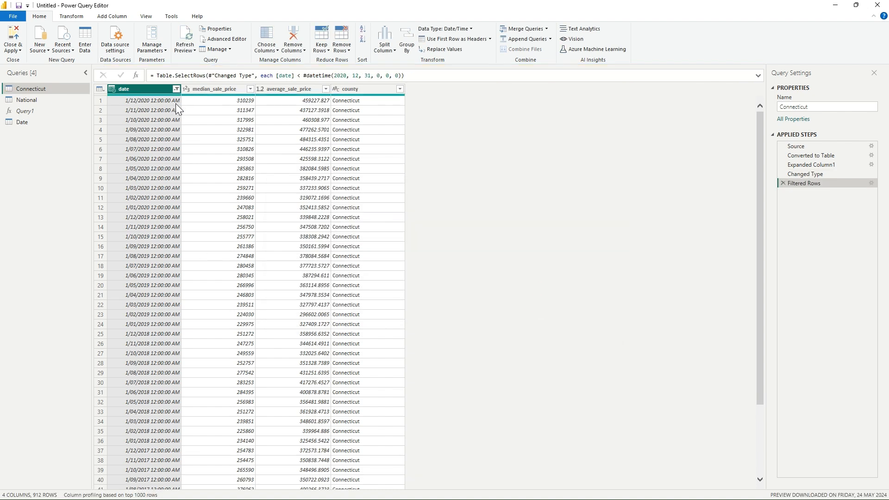
click(176, 88)
drag(170, 202, 169, 338)
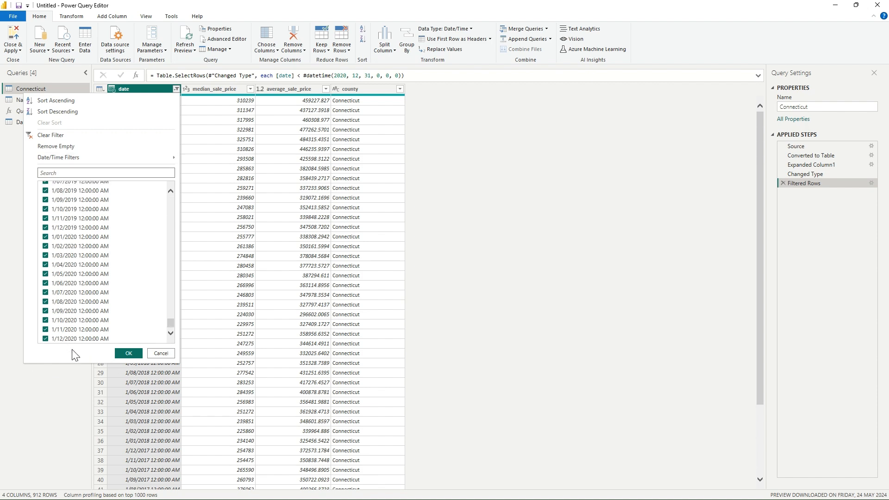
click(162, 354)
Step: Filter the National query's Month of Observation column to dates from 01/01/2001 through 31/12/2020, inclusive
click(37, 100)
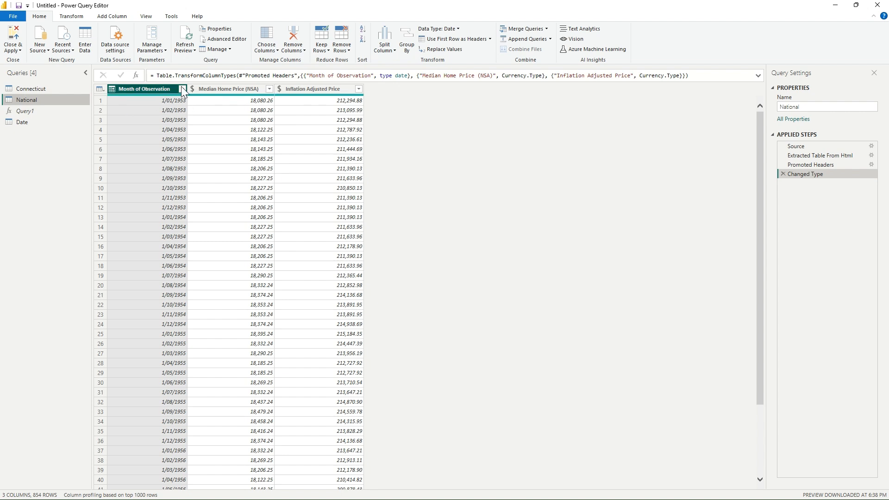
click(179, 89)
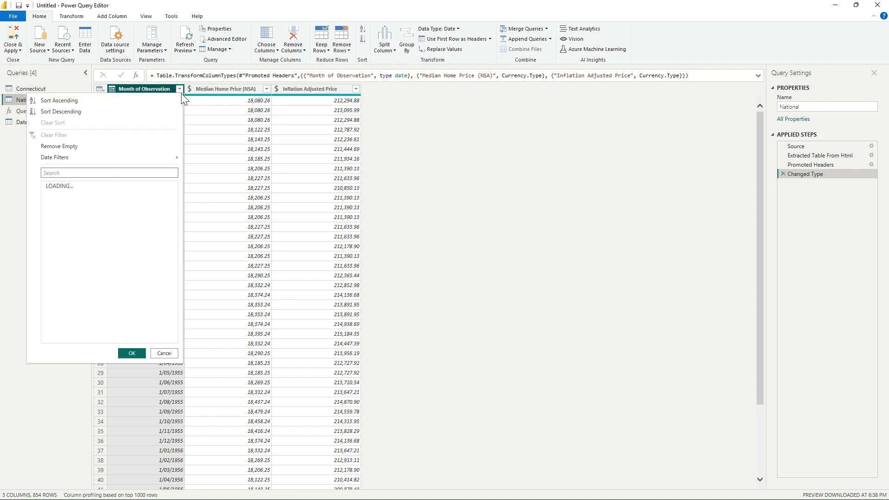
drag(173, 202, 175, 352)
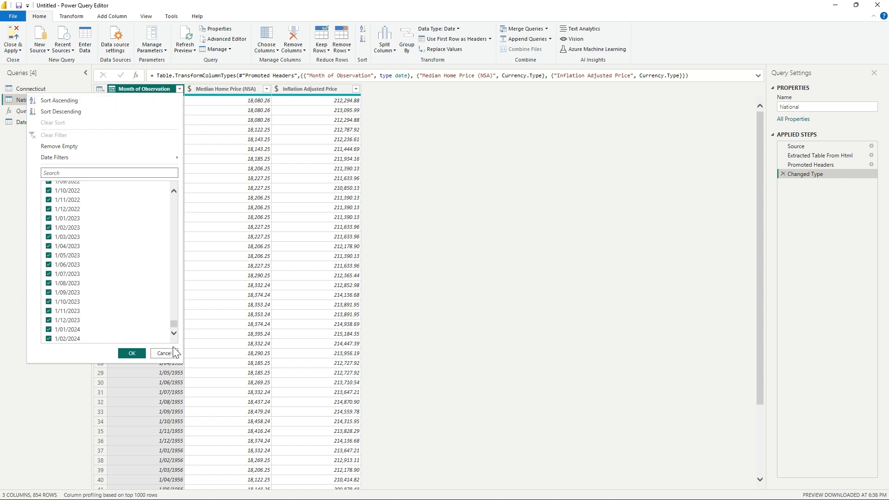
mouse_move(73, 157)
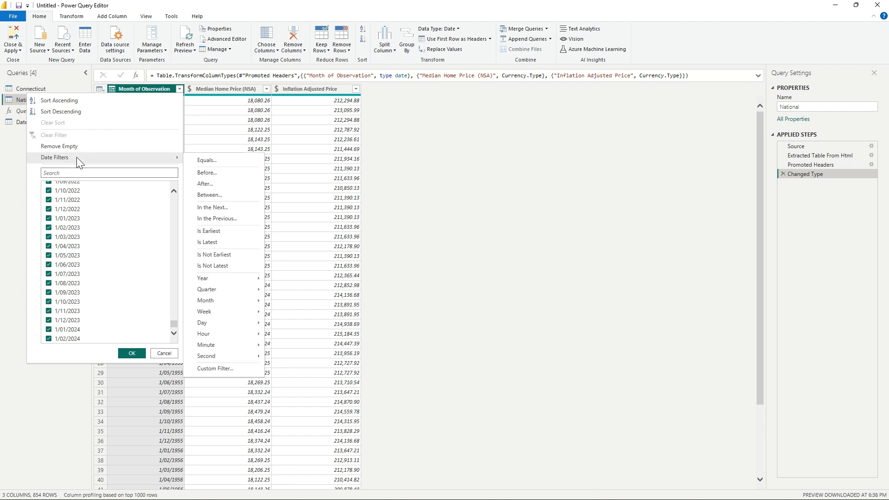
click(223, 195)
click(418, 251)
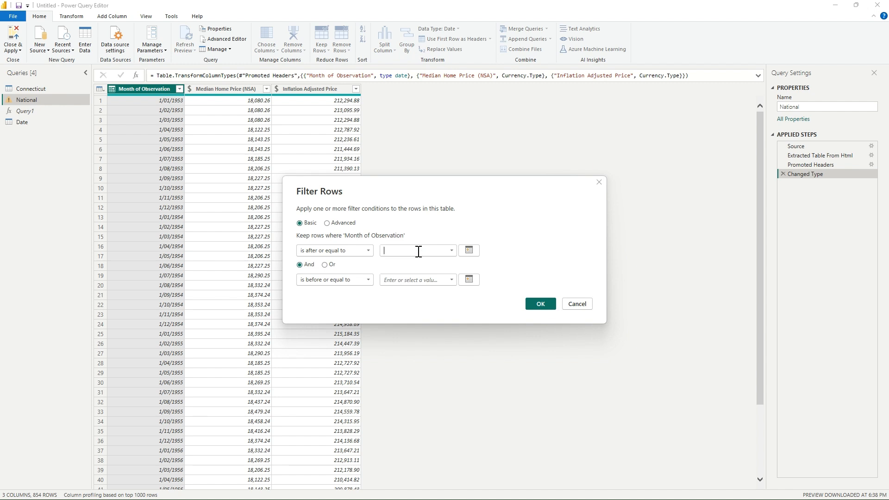
text(01/01/2001)
click(404, 277)
text(31/12/2020)
click(540, 304)
Step: Close the query editor with the changes applied, and open the report's model view
click(13, 49)
click(48, 60)
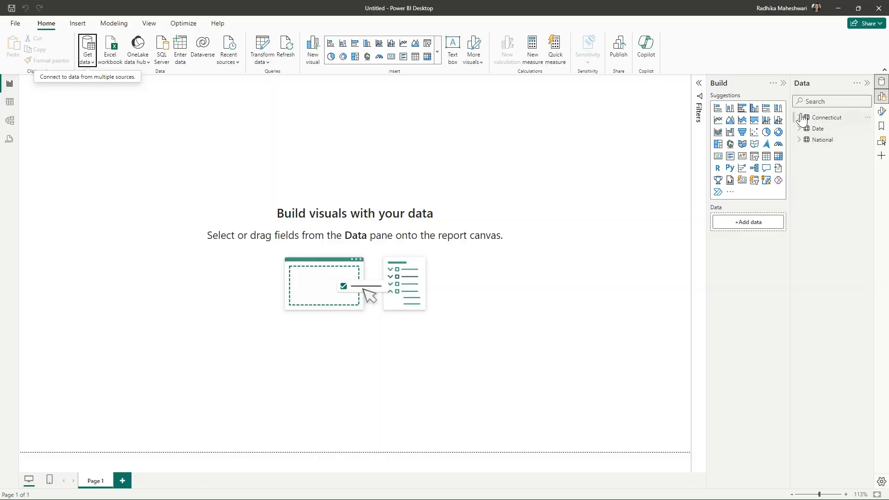
click(10, 120)
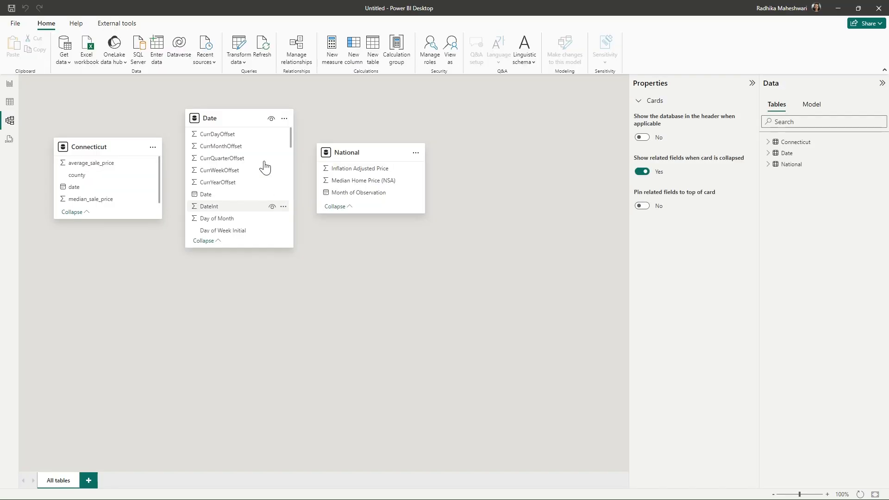
Step: Arrange the model diagram with the Connecticut and National tables side by side above the Date table
drag(234, 123, 228, 267)
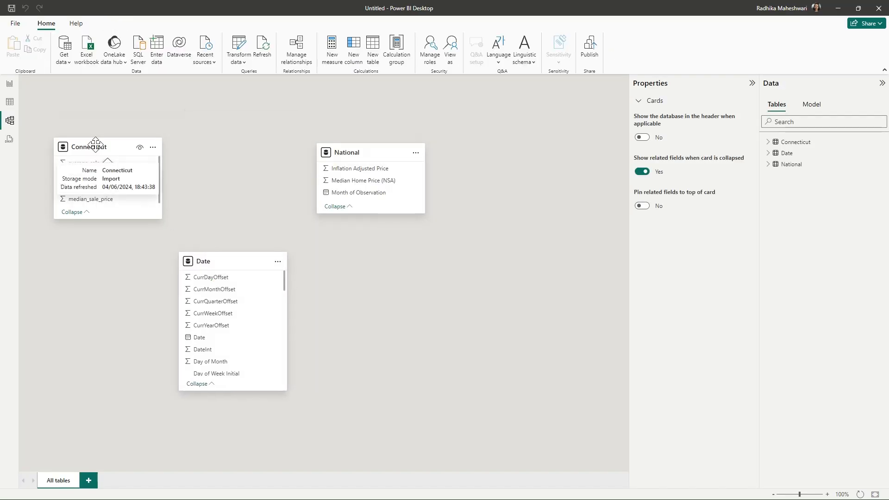
drag(96, 144, 133, 127)
drag(373, 149, 332, 126)
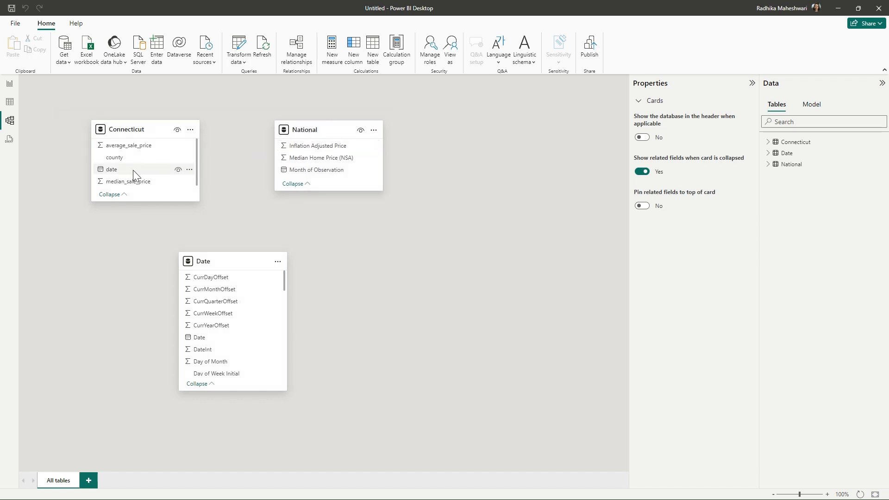
Step: Create relationships linking Connecticut's date column and National's Month of Observation column to the Date table's Date column
drag(209, 227, 214, 345)
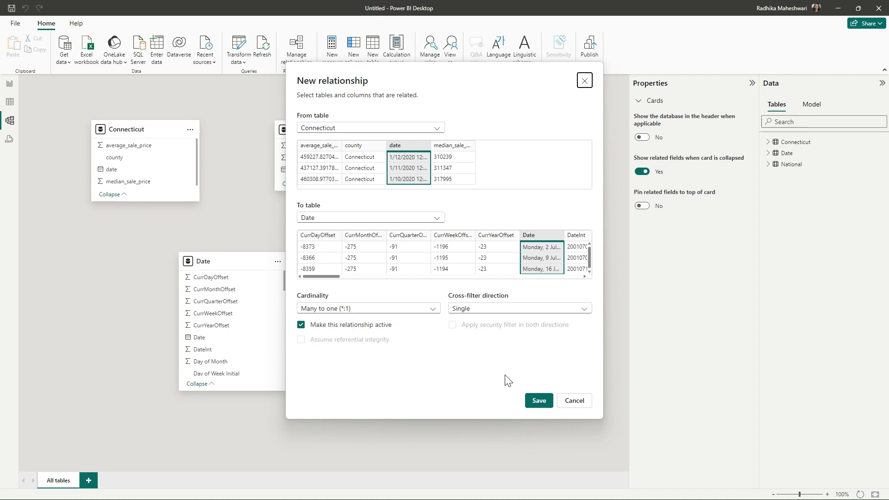
click(542, 406)
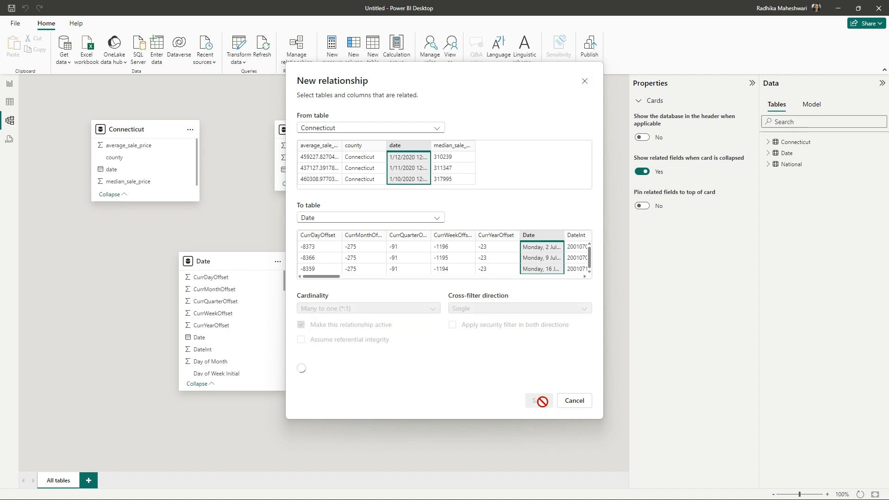
drag(330, 170, 234, 347)
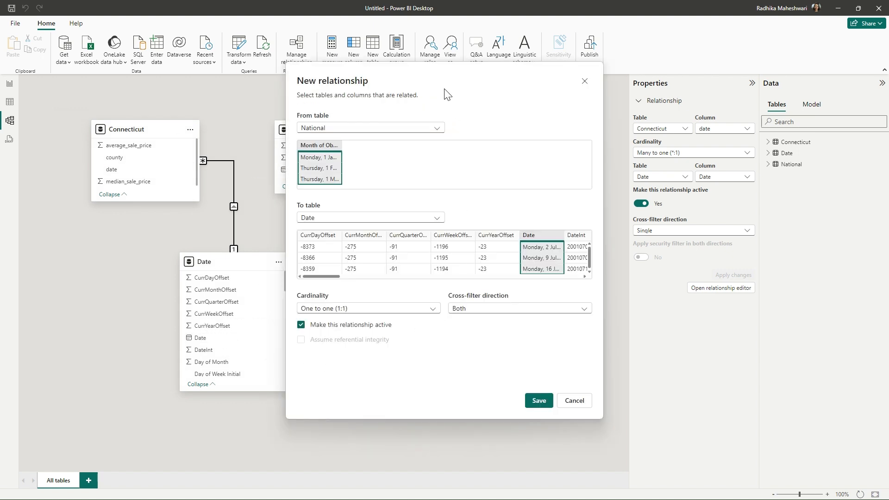
drag(441, 79, 571, 84)
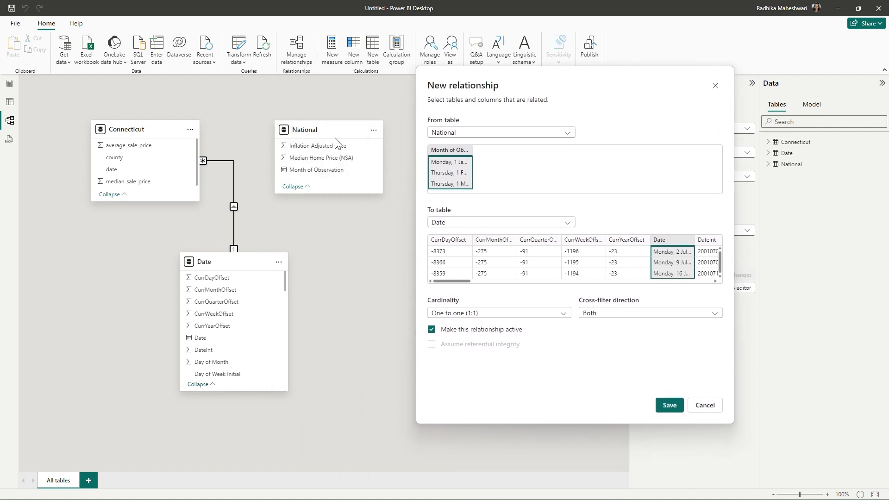
click(671, 410)
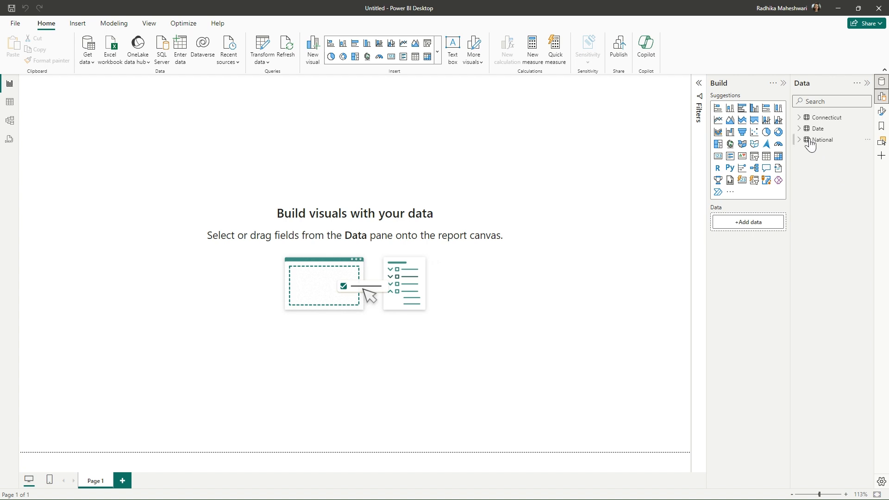
Step: Create and load an empty manually entered table named Key Measures in the report
click(798, 119)
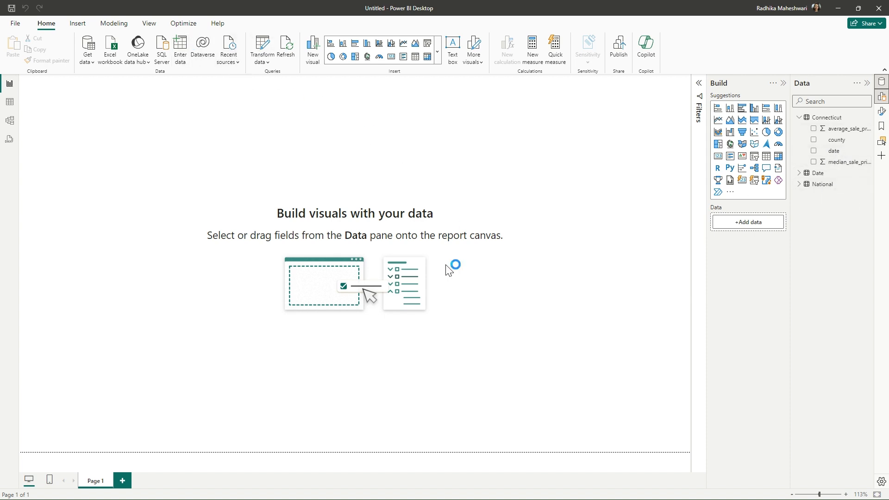
drag(296, 365, 235, 364)
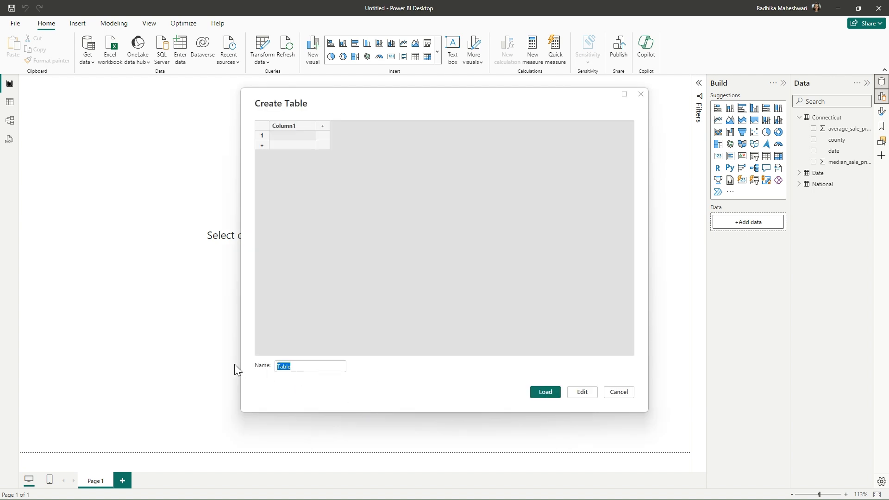
text(Key Measire)
key(BackSpace)
key(BackSpace)
key(BackSpace)
text(ures)
click(557, 391)
Step: Add the measure Median Connecticut Price = MEDIAN(Connecticut[median_sale_price]) to the Key Measures table
right_click(839, 184)
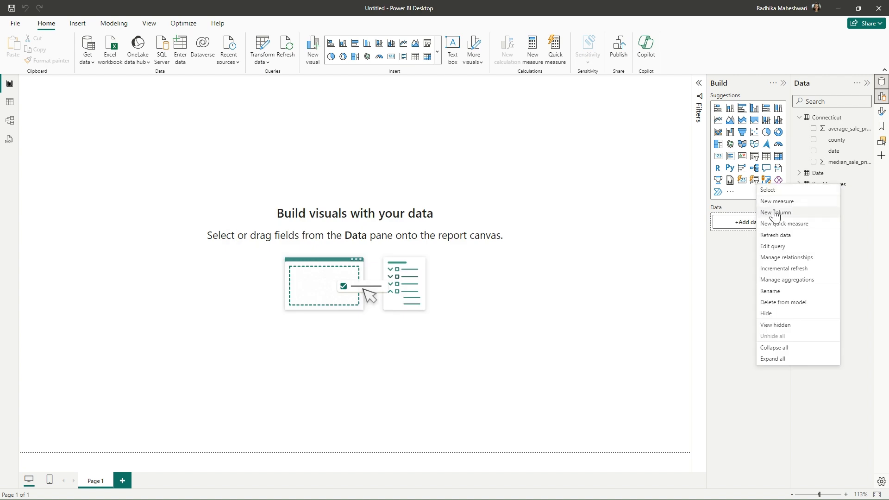
click(777, 201)
text(Median Connecticut Price )
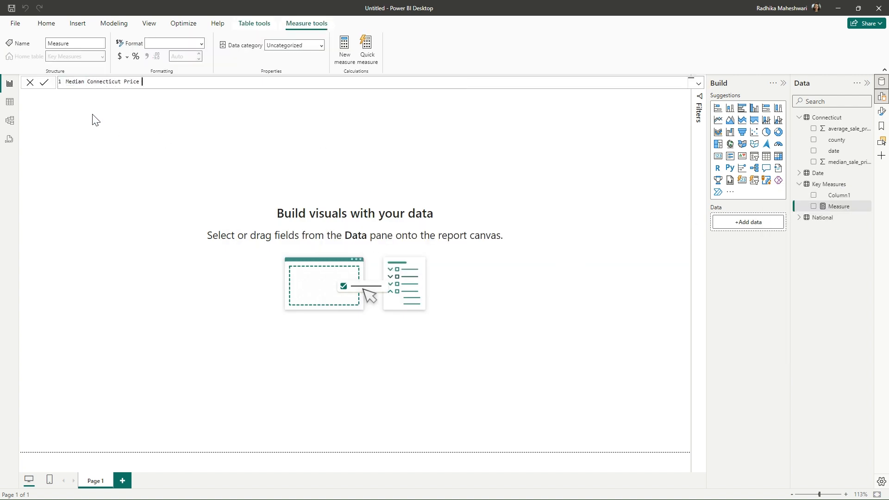
text(= MEDIAN(e)
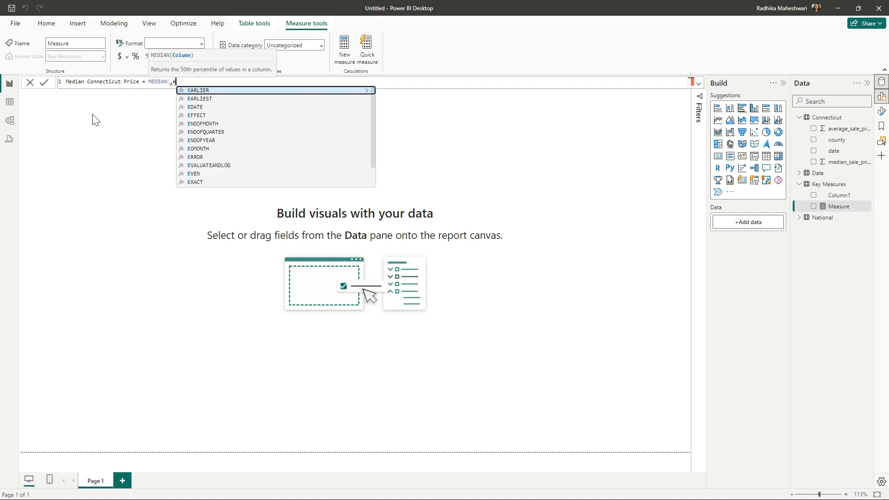
key(BackSpace)
text(med)
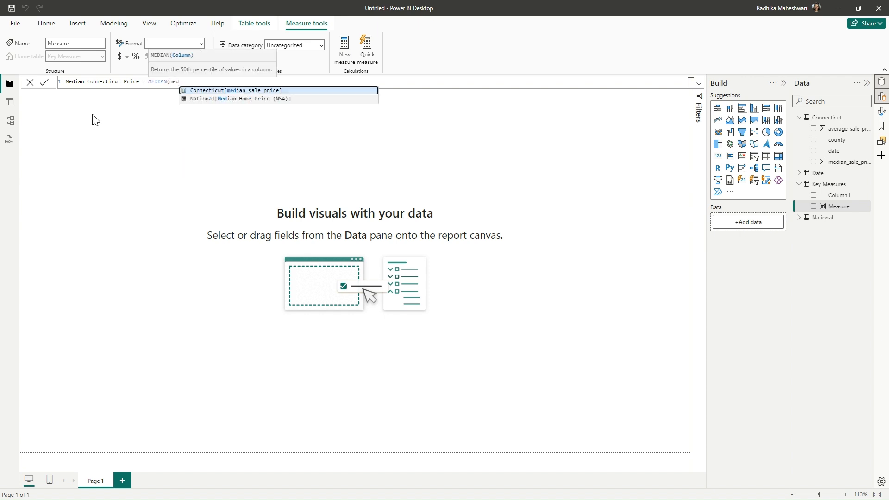
click(208, 90)
text())
key(Return)
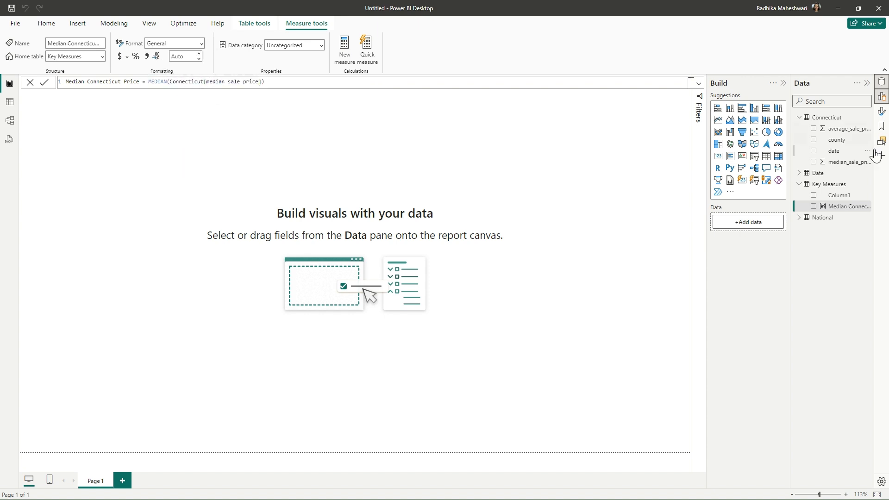
Step: Add the measure Median National Price = MEDIAN(National[Median Home Price (NSA)]) to the Key Measures table
right_click(840, 186)
click(790, 204)
text(Median National C)
key(BackSpace)
text(Price = medi)
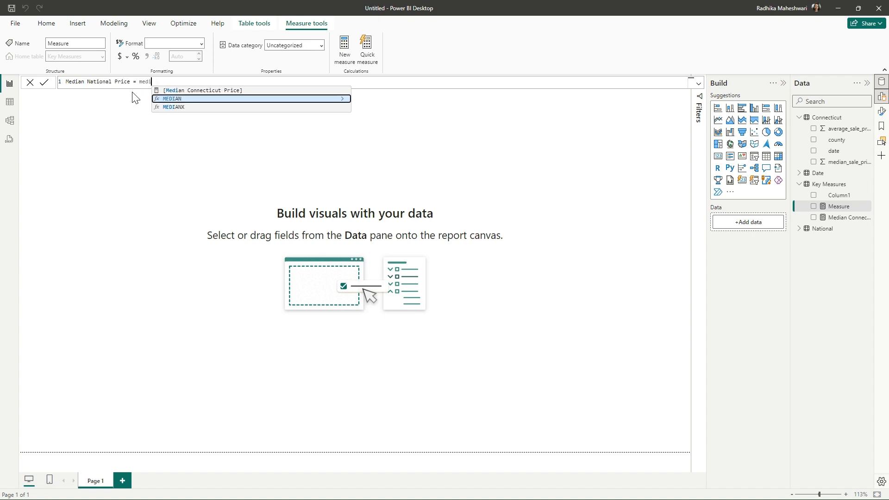
key(Tab)
text(me)
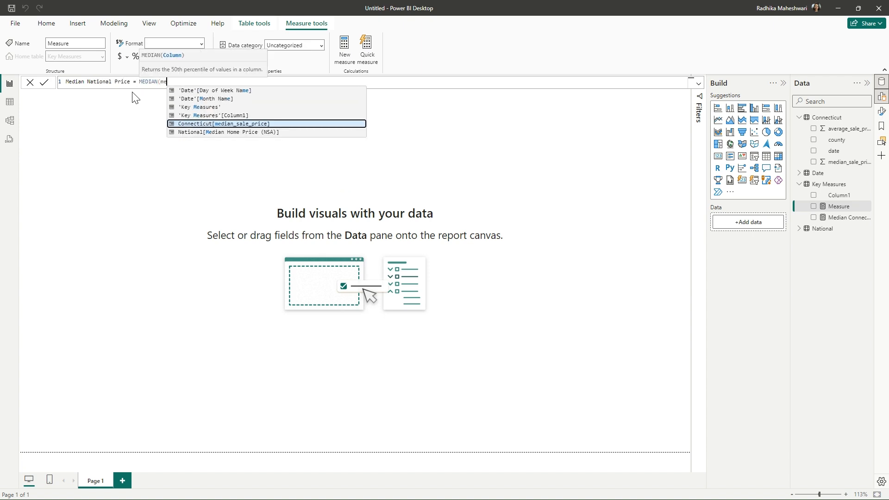
click(219, 133)
text())
key(Return)
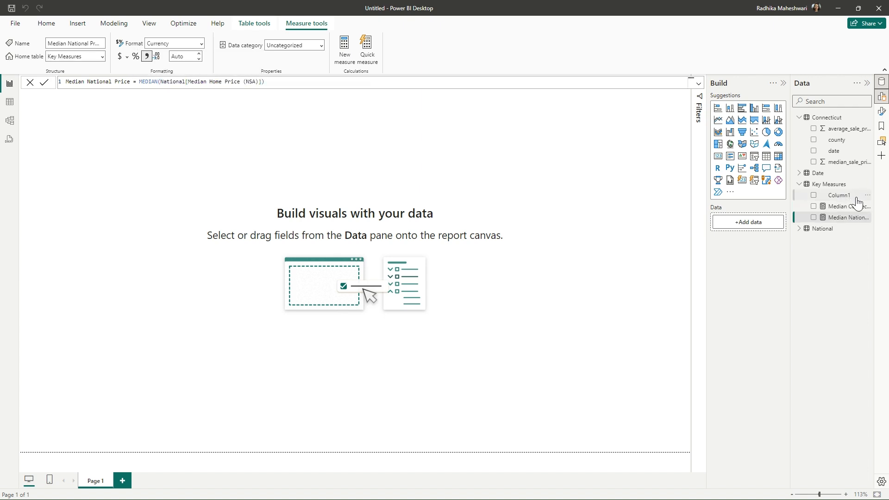
Step: Delete the placeholder column Column1 from the Key Measures table in the model
right_click(861, 196)
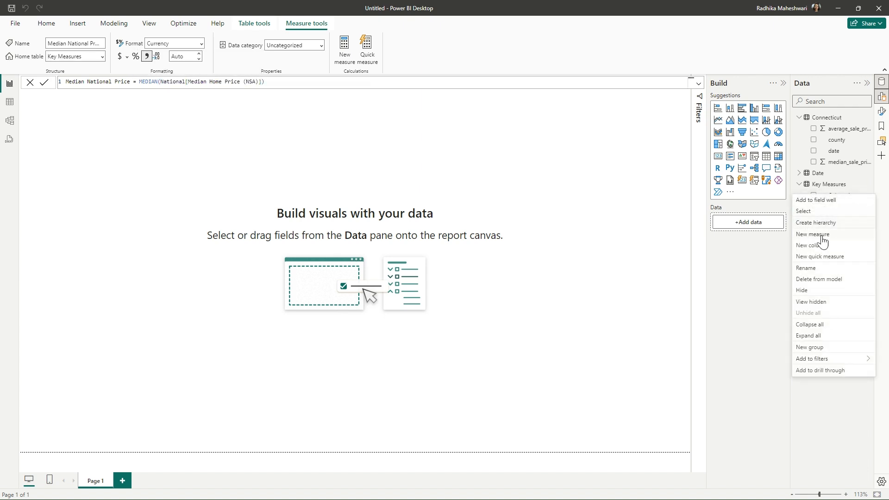
click(829, 279)
click(500, 276)
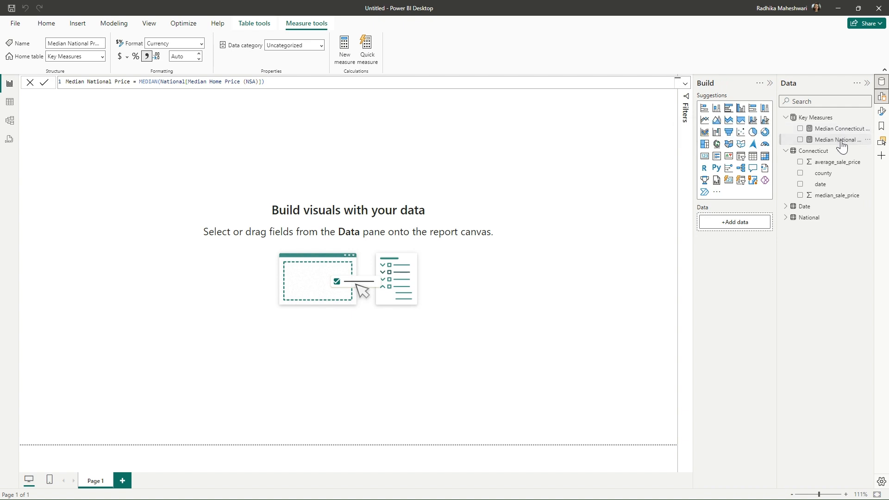
Step: Start a new measure named Connecticut YoY % in the Key Measures table
right_click(825, 123)
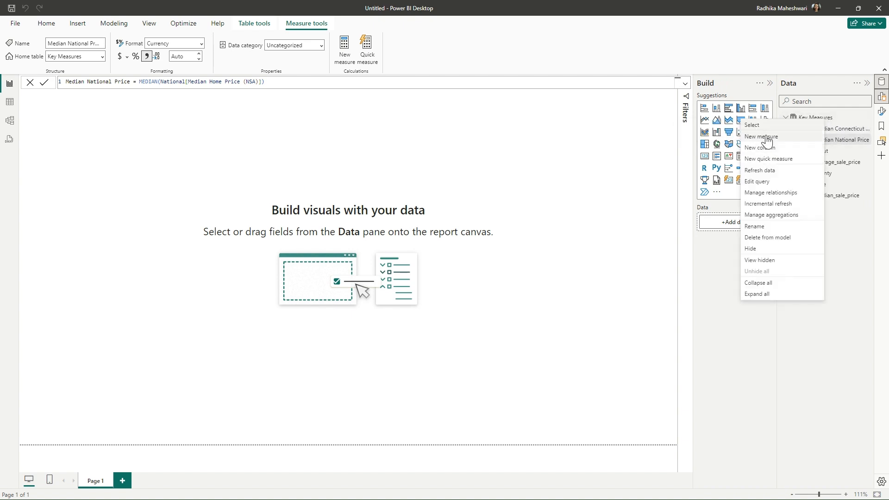
key(Escape)
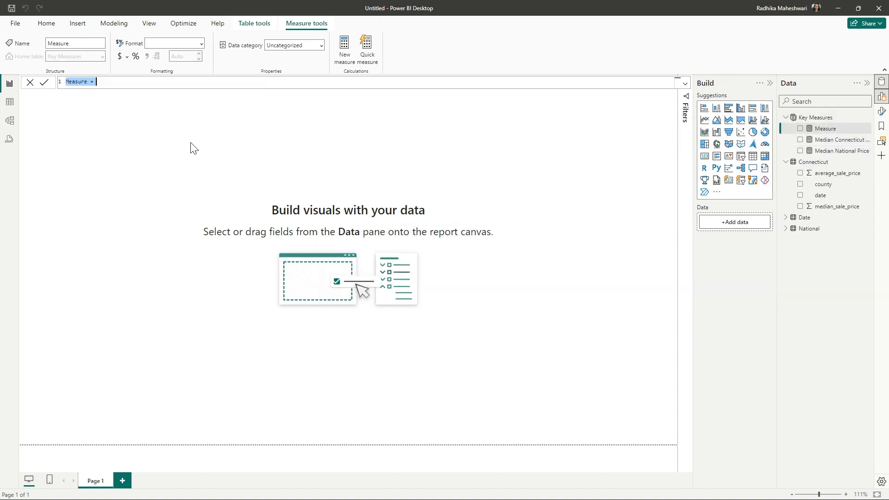
text(Connectic)
text(ut YoY)
text( $ =)
key(shift+Return)
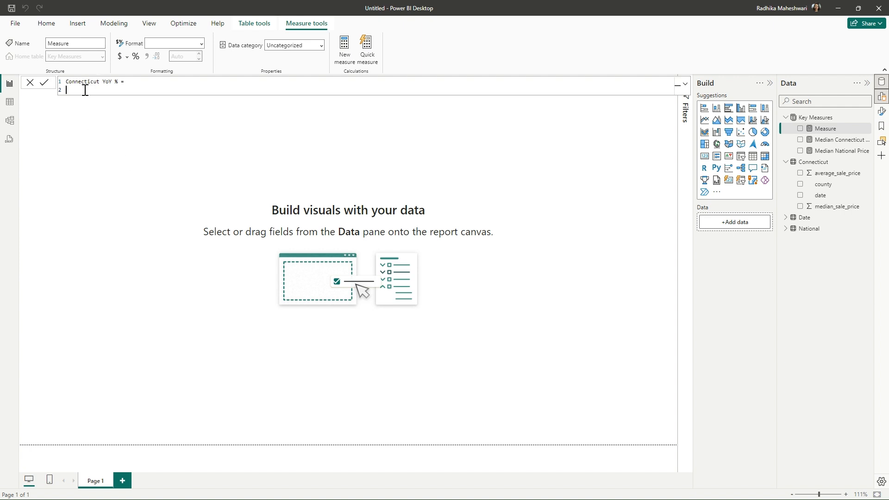
Step: Declare the variable previous_year_price as a CALCULATE with [Median Connecticut Price] as its expression
text(var previous_year_price = CALCULATE()
key(shift+Return)
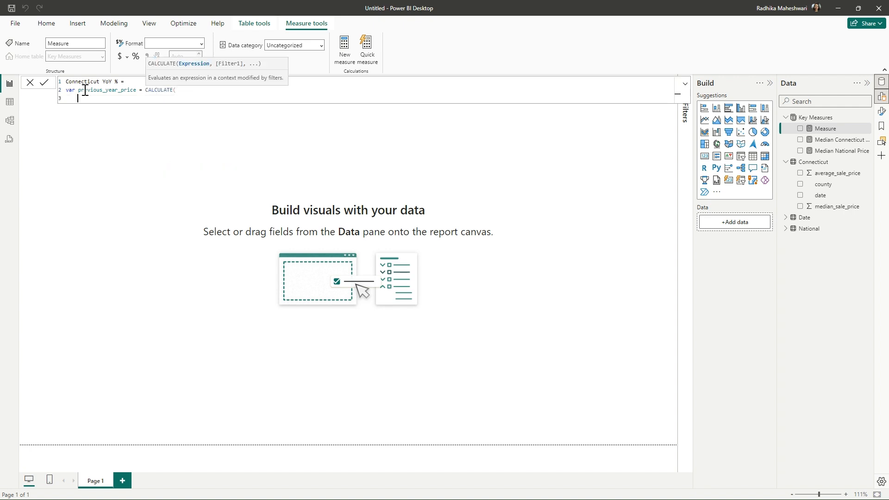
text(medi)
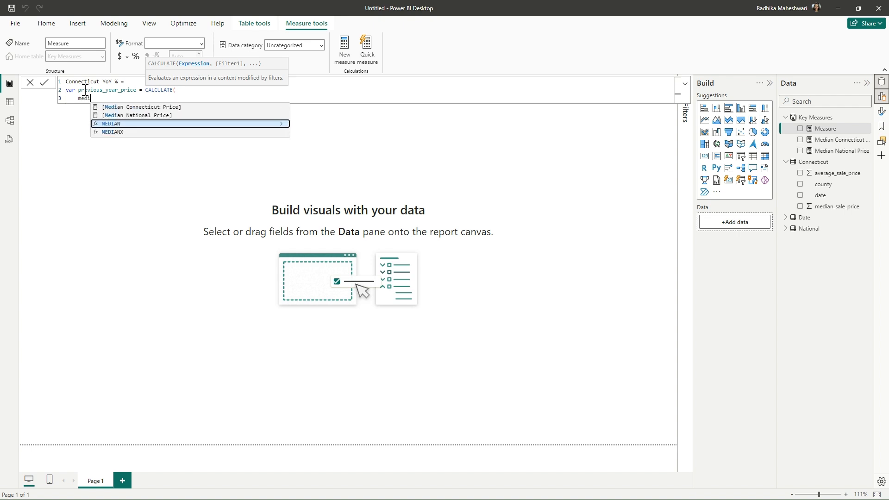
key(Up)
key(Up)
key(Tab)
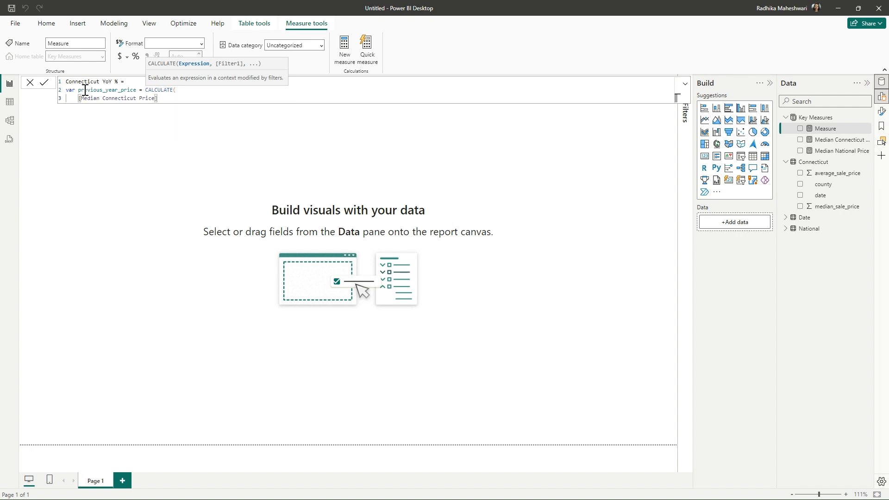
text(,)
key(shift+Return)
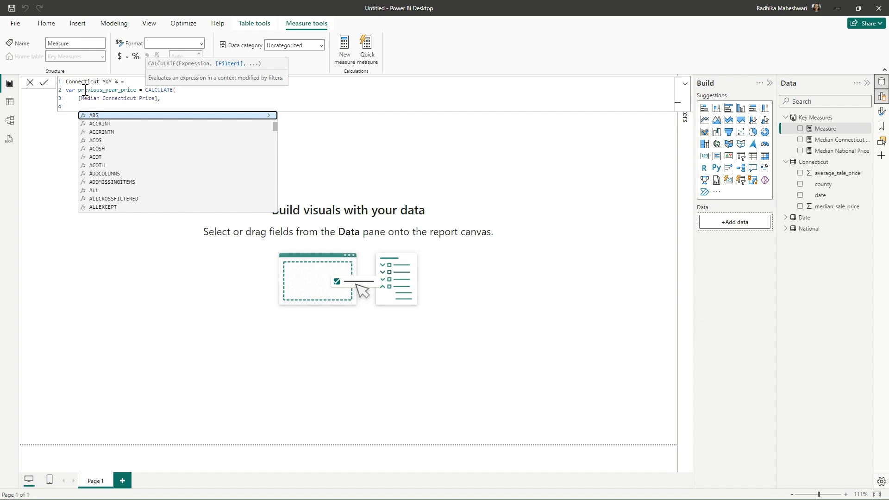
Step: Complete the CALCULATE with the filter DATEADD('Date'[Date], -1, YEAR) to shift the dates back one year
text(date)
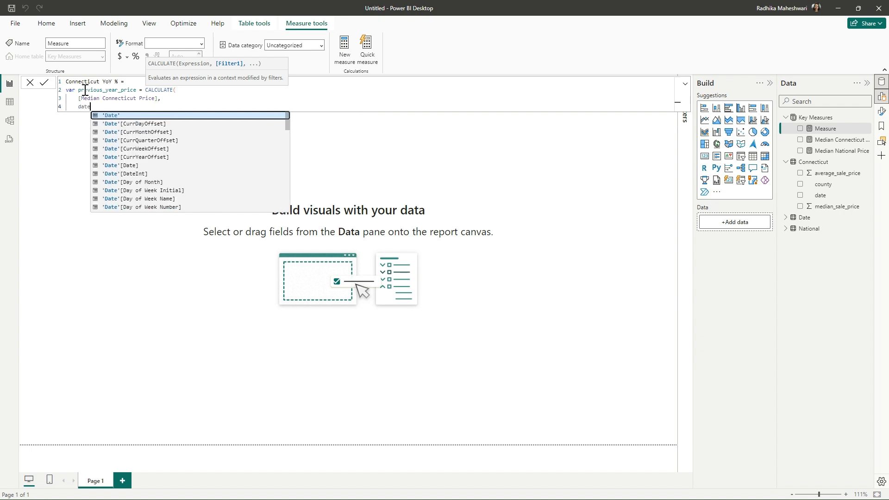
text(add)
key(Tab)
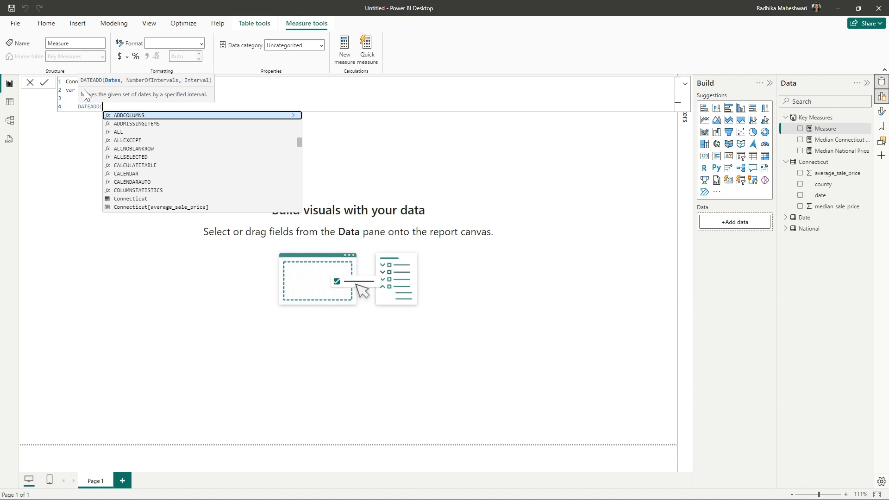
text(date)
key(Down)
key(Down)
key(Down)
key(Down)
key(Down)
key(Down)
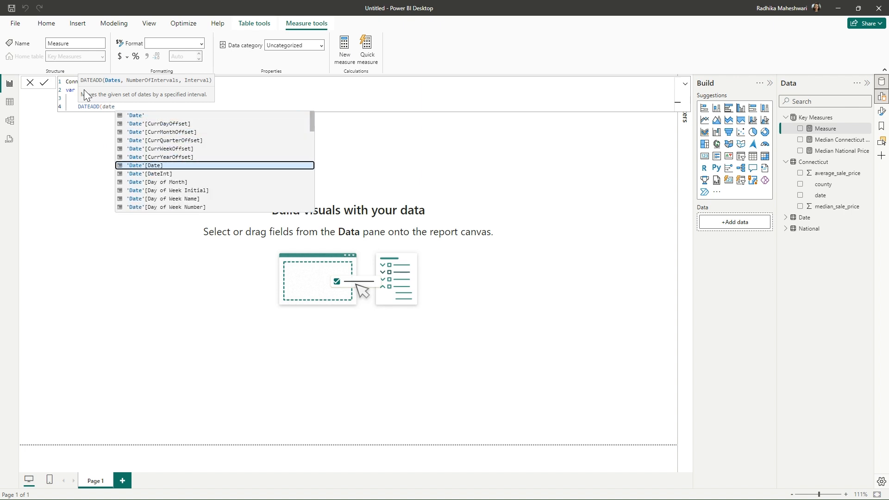
key(Tab)
text(, )
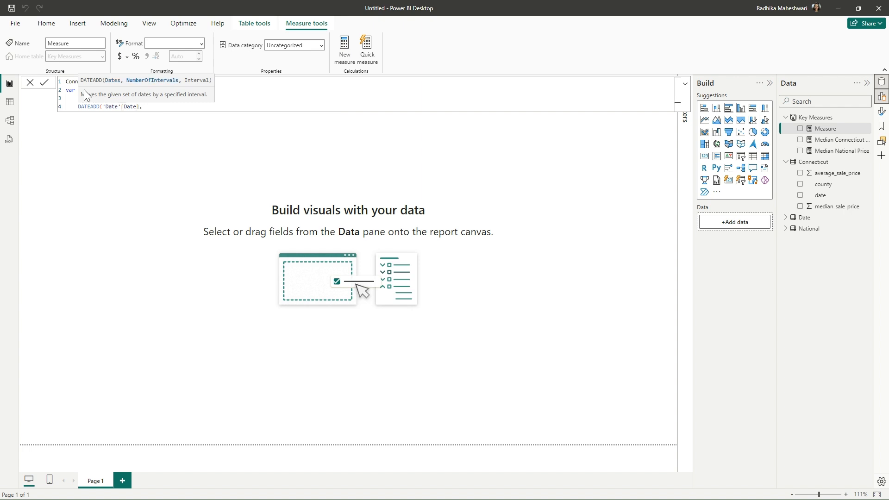
text(-1,)
key(Down)
key(Down)
key(Down)
key(Tab)
text()))
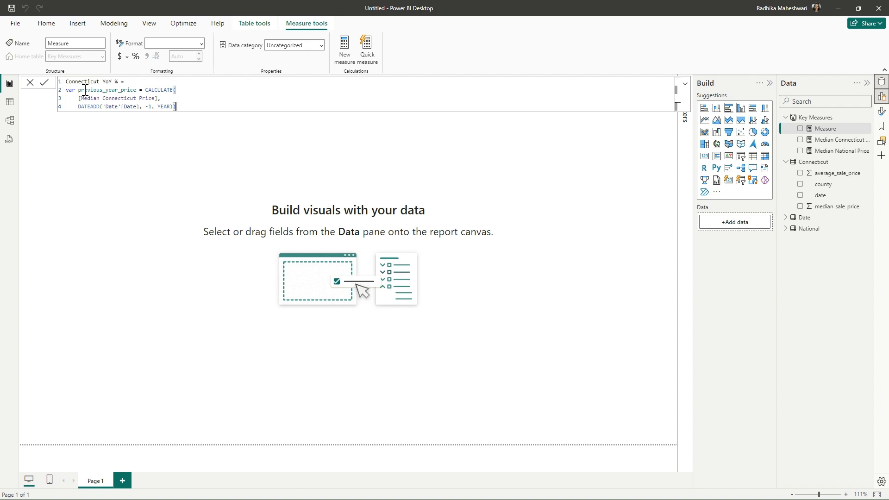
Step: Declare the variable result as DIVIDE([Median Connecticut Price] - previous_year_price, previous_year_price)
key(shift+Return)
key(shift+Return)
text(var resulr )
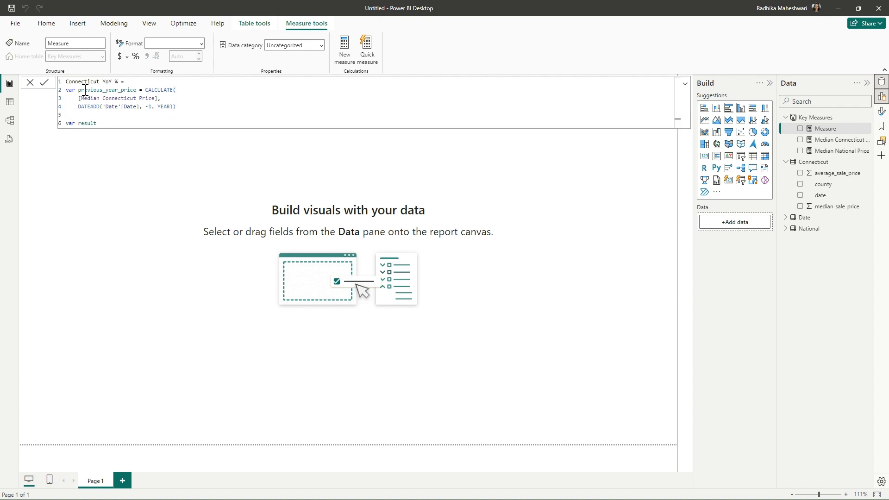
text(DIVIDE(medi)
key(Up)
key(Up)
key(Tab)
text(- pre)
key(Up)
key(Tab)
text(, pr)
key(Up)
key(Tab)
text())
Step: Make the Connecticut YoY % measure return result and commit its formula
key(Return)
key(Return)
text(return r)
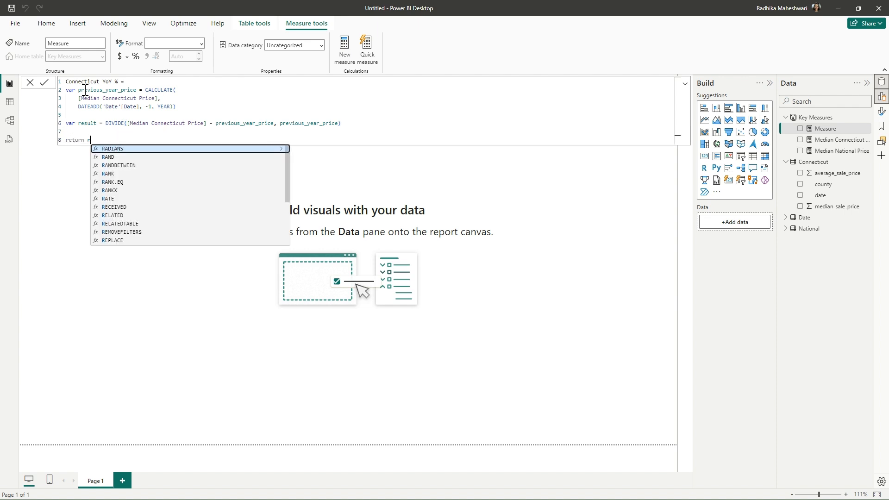
text(es)
key(Tab)
key(Return)
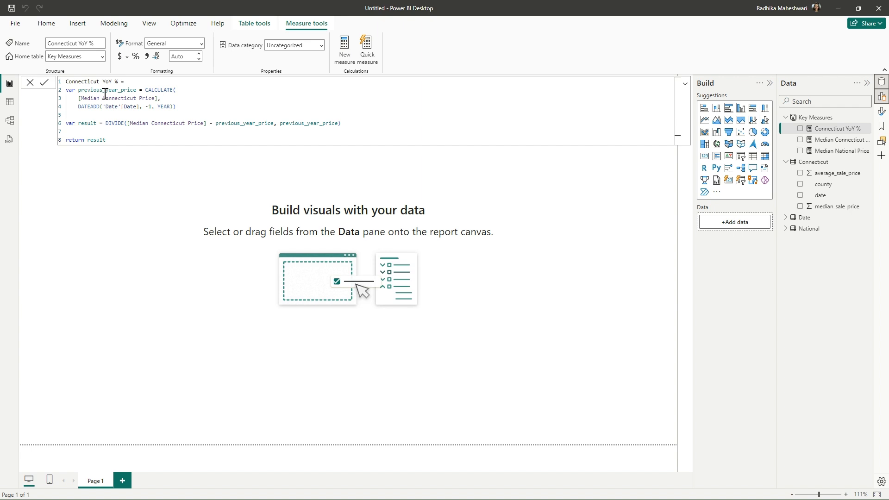
Step: Create a new measure in the Key Measures table named National YoY%
right_click(820, 119)
click(769, 137)
text(National Yo)
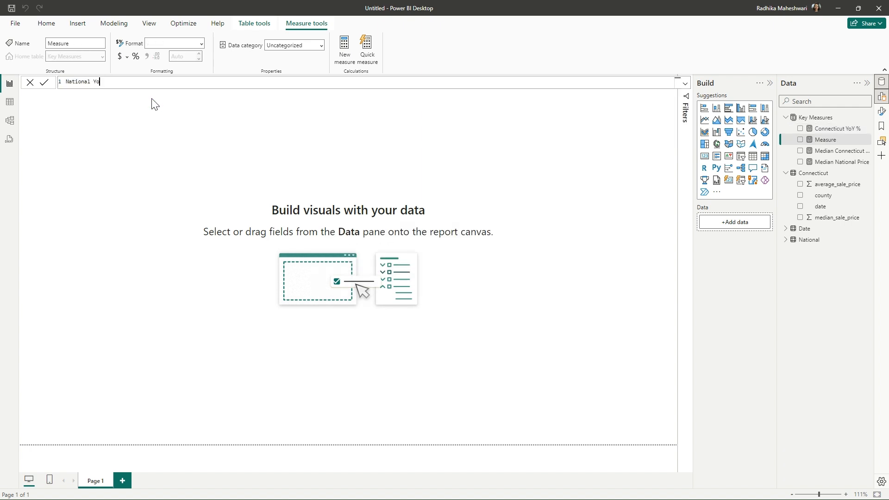
text(Y% =)
key(shift+Return)
Step: Declare the variable previous_year_price as a CALCULATE with [Median National Price] as its expression
text(var )
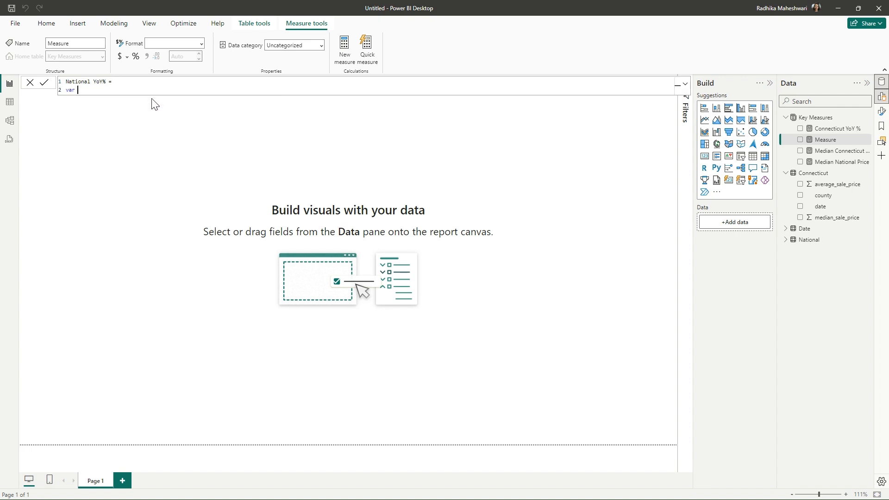
text(previous_year_price =)
text(CALCULATE()
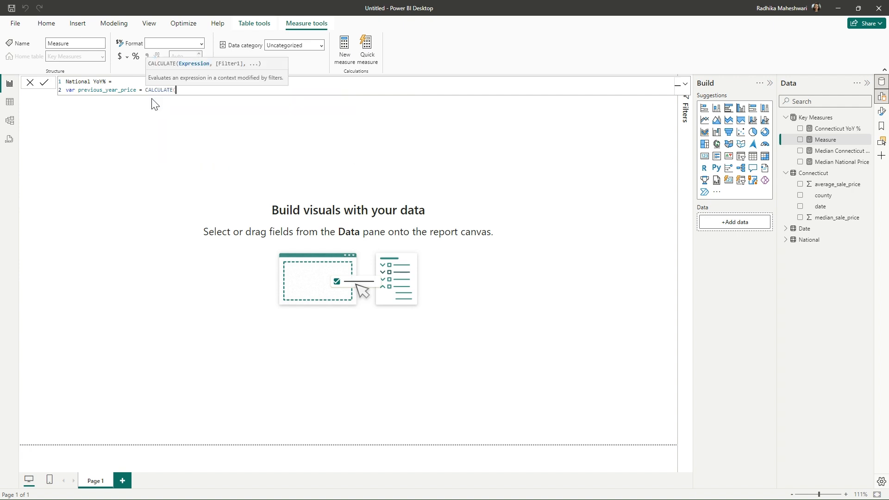
text(natio)
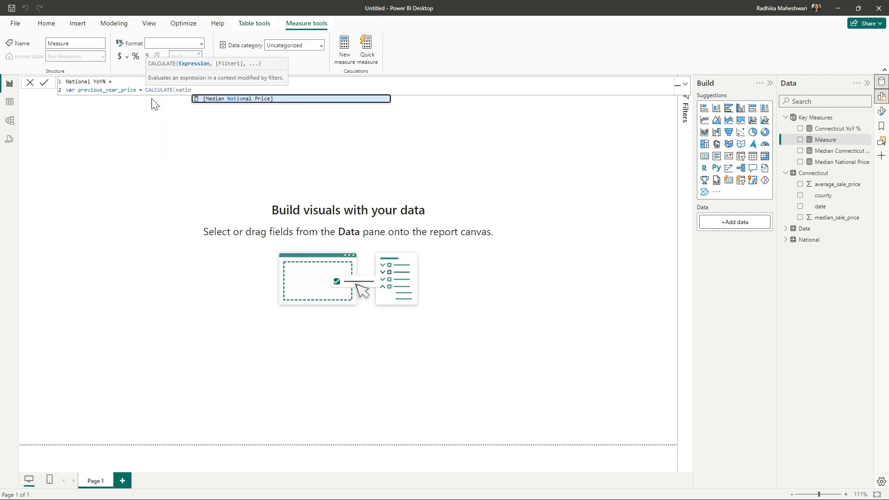
key(Tab)
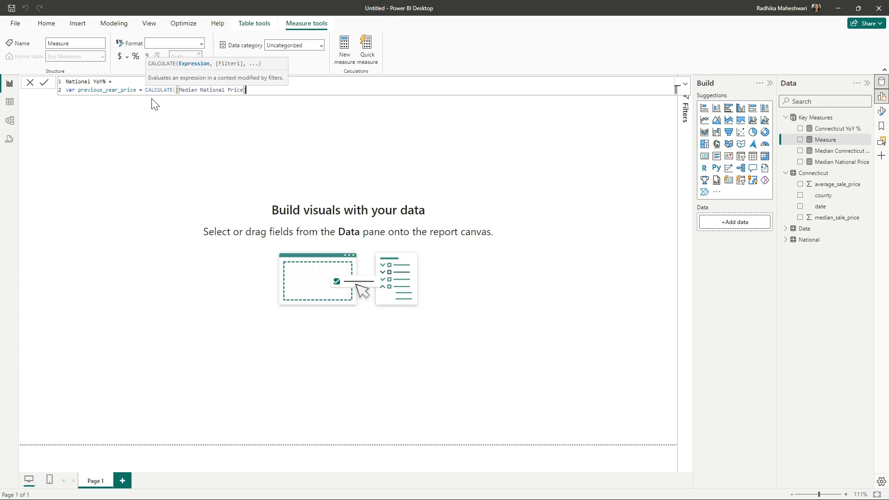
Step: Complete the national CALCULATE with the filter DATEADD('Date'[Date], -1, YEAR)
text(, DATEADD()
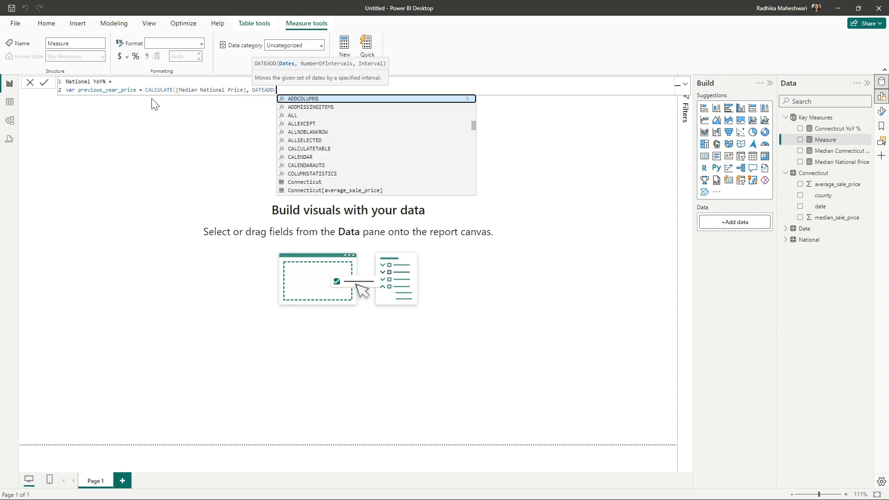
text(date)
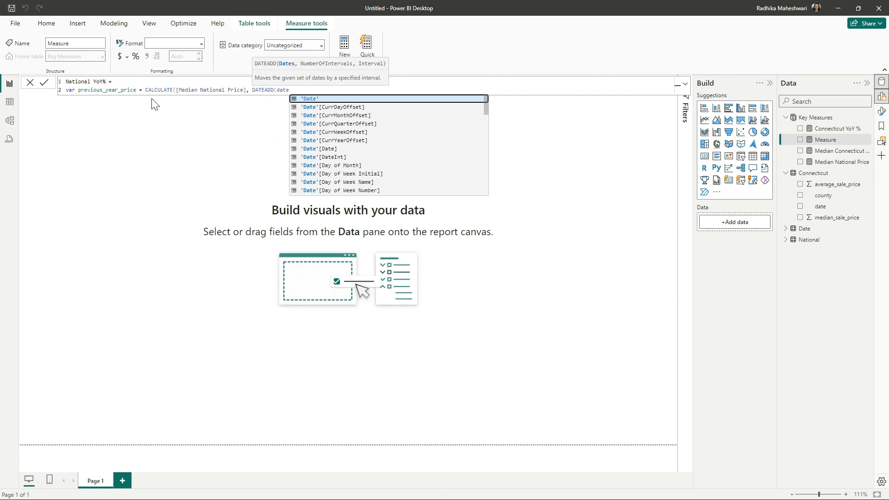
key(Down)
key(Down)
key(Down)
key(Down)
key(Down)
key(Down)
key(Tab)
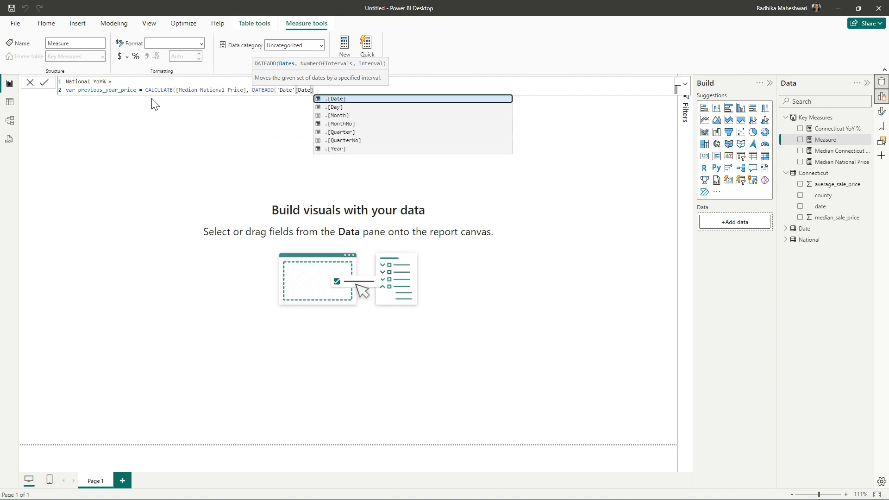
text(, )
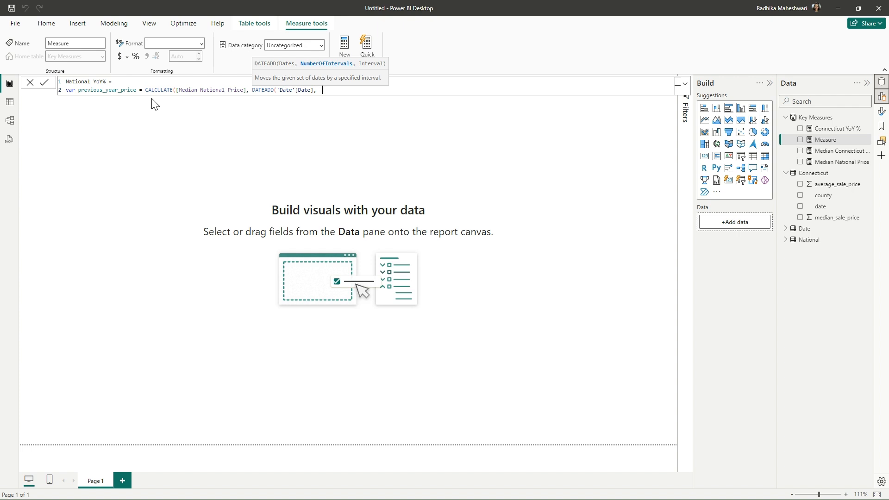
text(-1, YEAR)
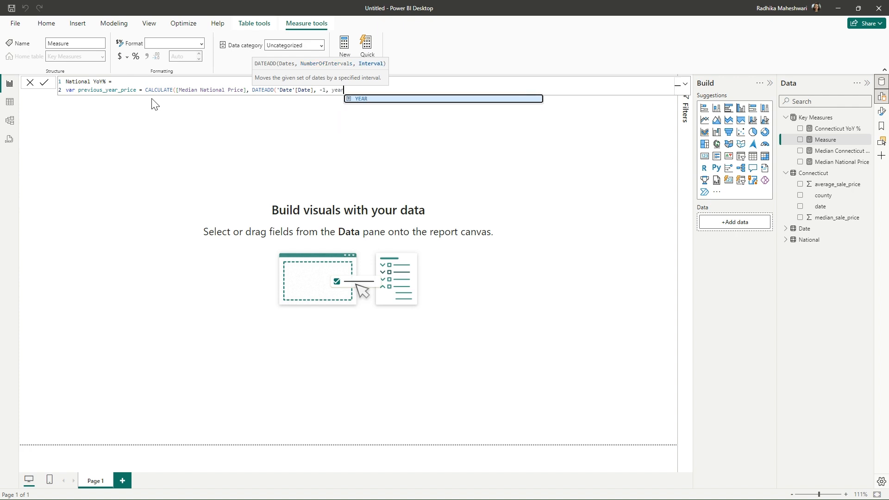
text())
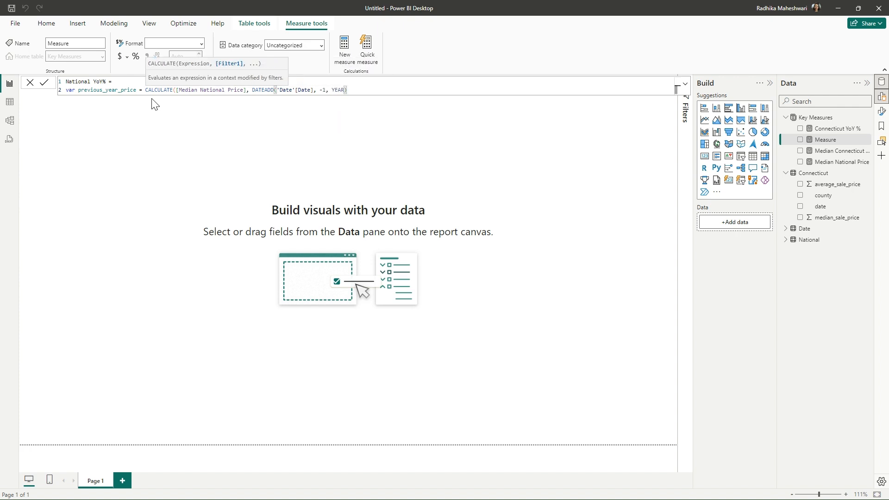
text())
Step: Declare the variable result in the National YoY% measure as a DIVIDE function
key(shift+Return)
key(shift+Return)
text(var result)
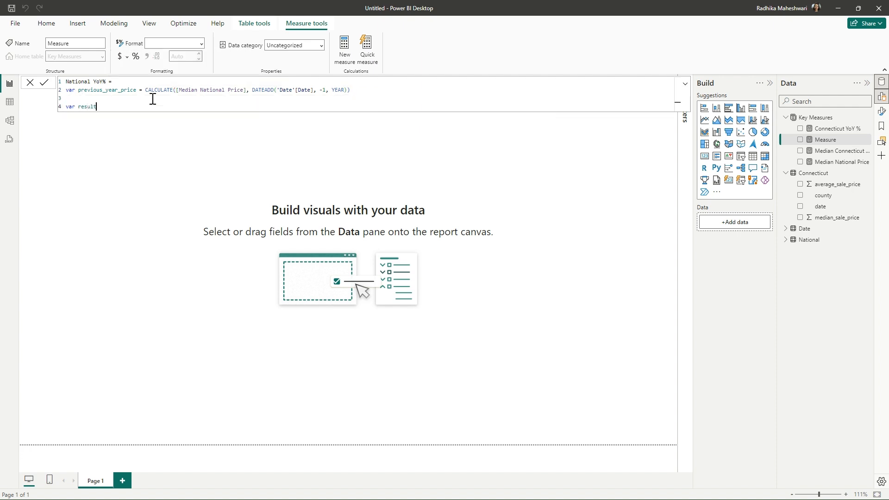
text( = dic)
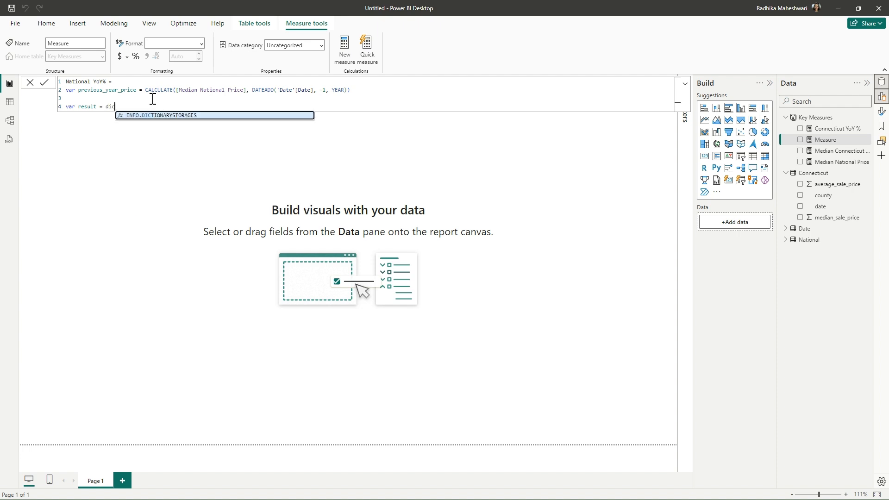
key(BackSpace)
text(v)
key(Tab)
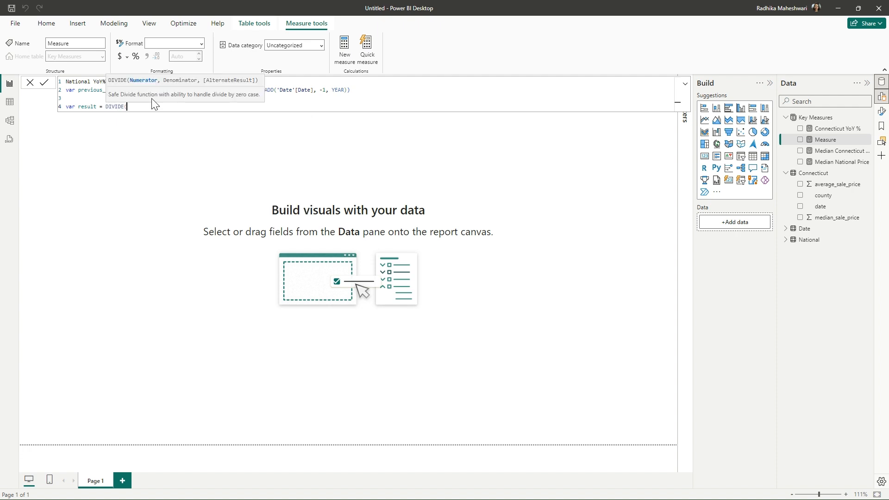
Step: Set the DIVIDE numerator to [Median National Price] - previous_year_price
text(nat)
key(Up)
key(Up)
key(Up)
key(Up)
key(Tab)
text(- prev)
key(Down)
key(Down)
key(Up)
key(Up)
key(Up)
key(Tab)
Step: Set the DIVIDE denominator to previous_year_price and close the function
text(, previou)
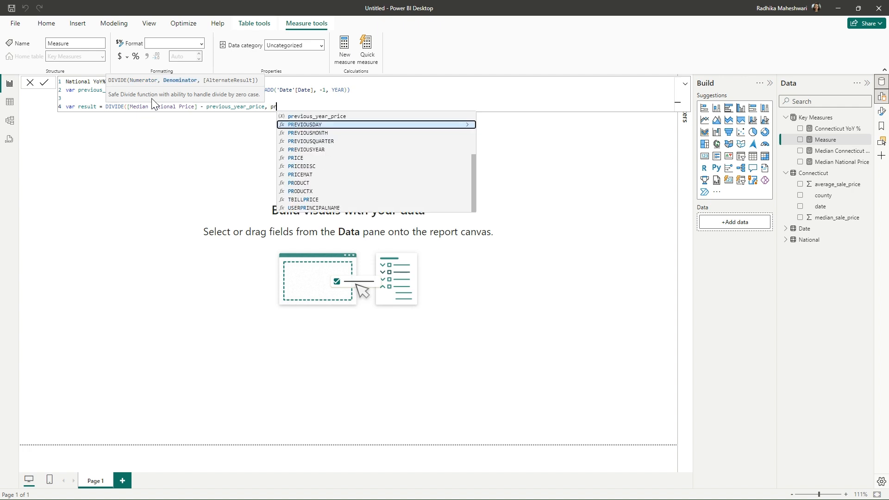
key(Up)
key(Up)
key(Tab)
text())
Step: Make the National YoY% measure return result
key(shift+Return)
key(shift+Return)
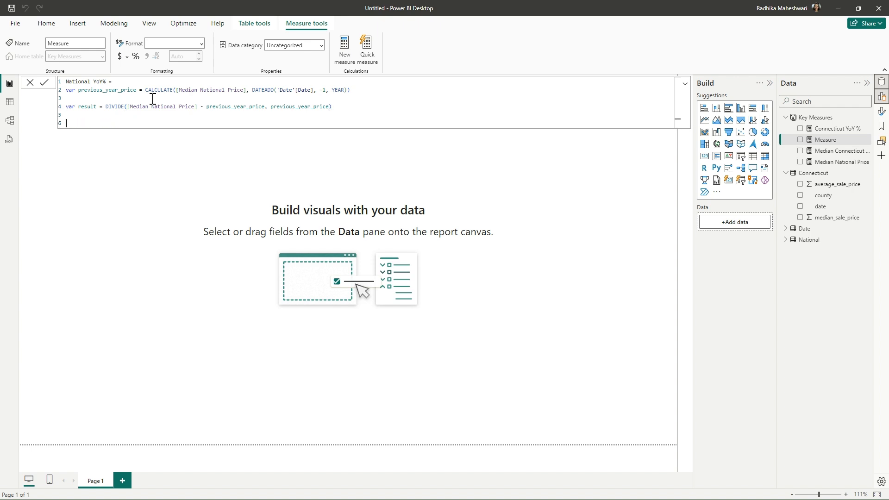
text(return)
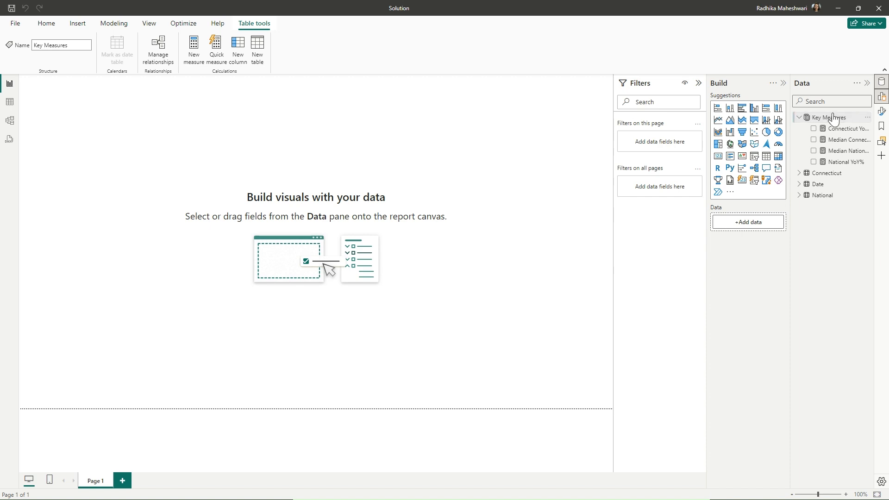
Step: Create another measure in Key Measures named % change in connecticut median vs national median
right_click(833, 116)
click(798, 134)
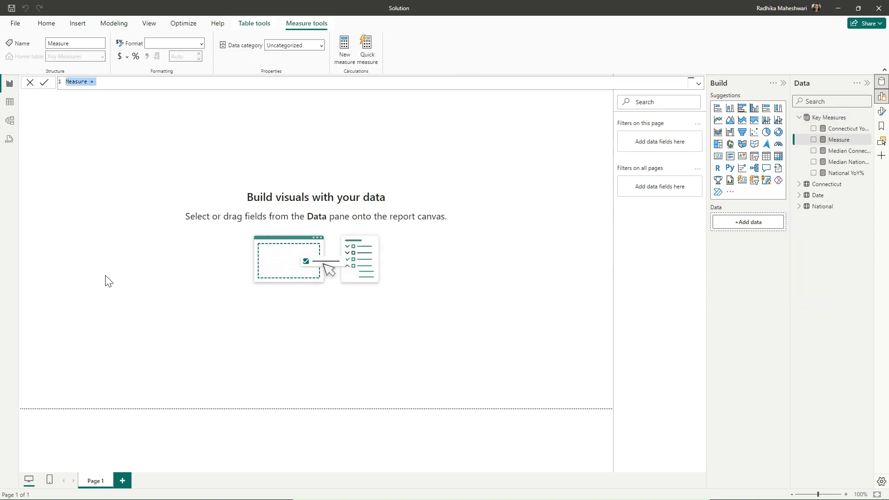
text($)
text( change in connecticut median vs national median)
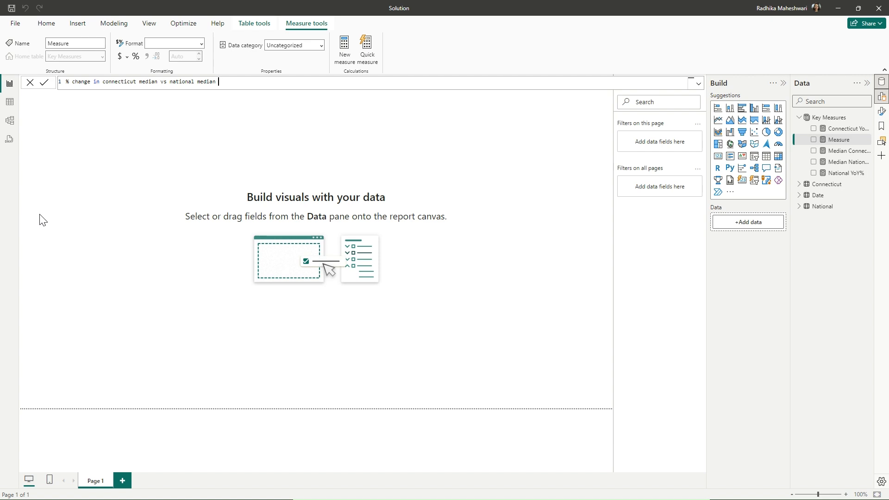
key(shift+Return)
Step: Start the measure's expression as DIVIDE with the numerator [Median Connecticut Price] - [Median National Price]
text(dv)
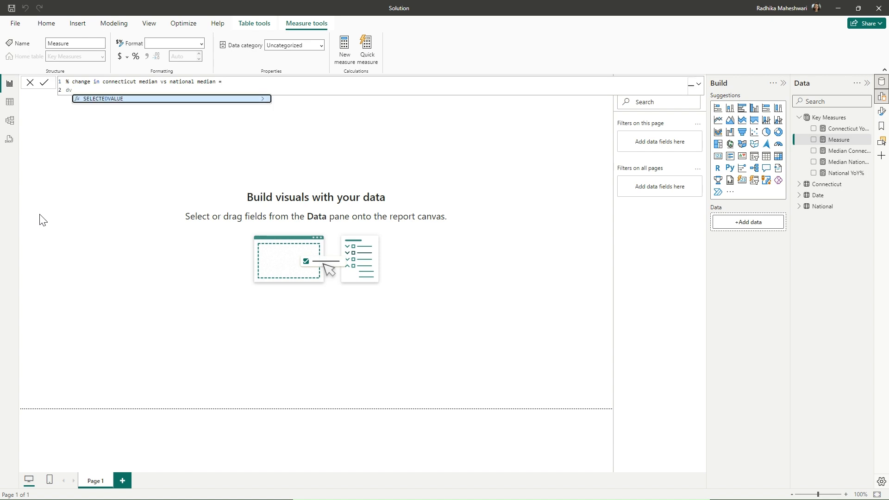
key(BackSpace)
text(IVIDE()
key(Tab)
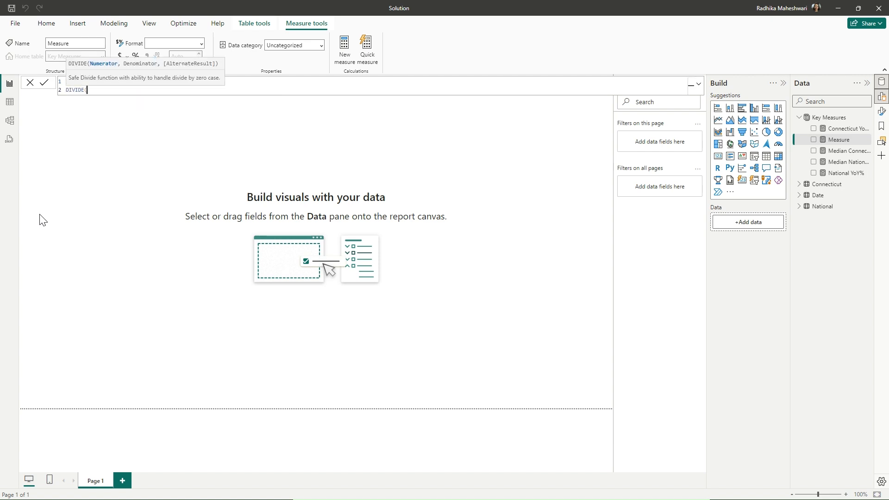
text(media)
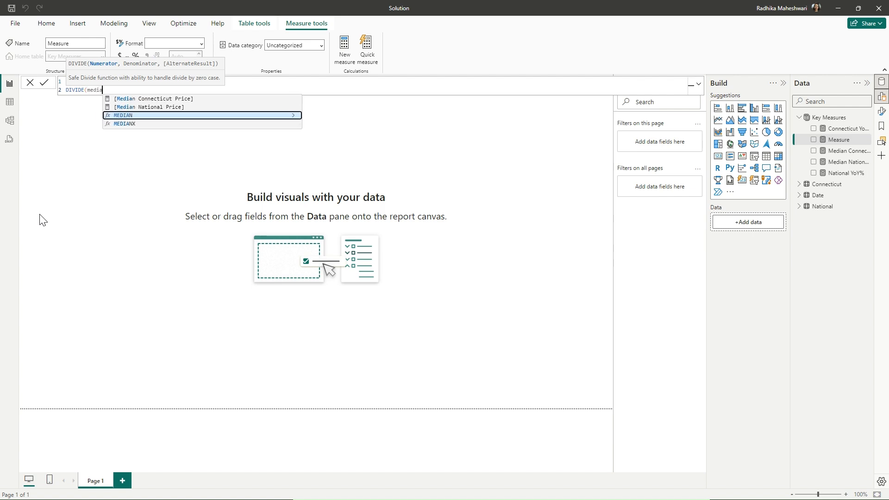
key(Tab)
text(-)
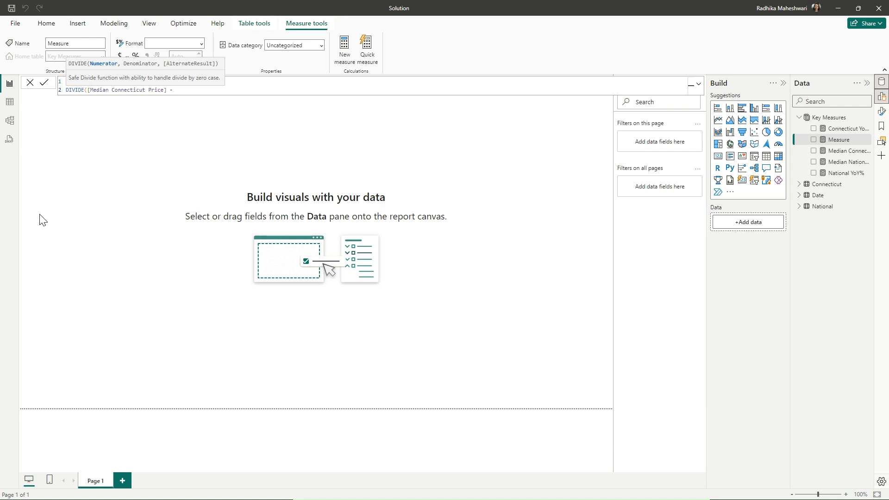
text( na)
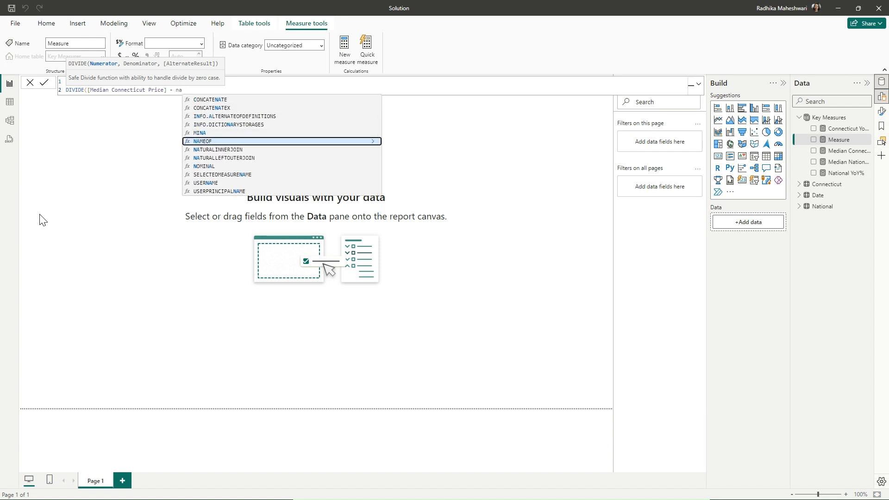
text(tio)
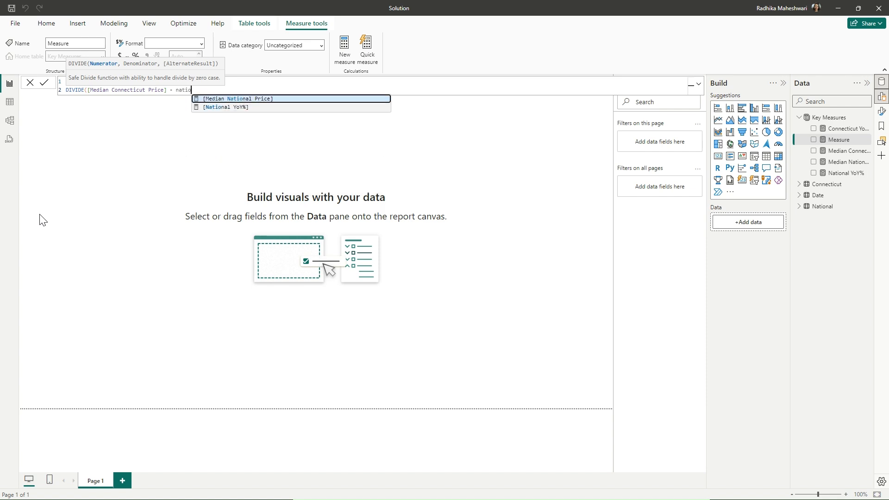
key(Tab)
Step: Use [Median National Price] as the DIVIDE denominator and commit the Connecticut versus national measure
text(, nat)
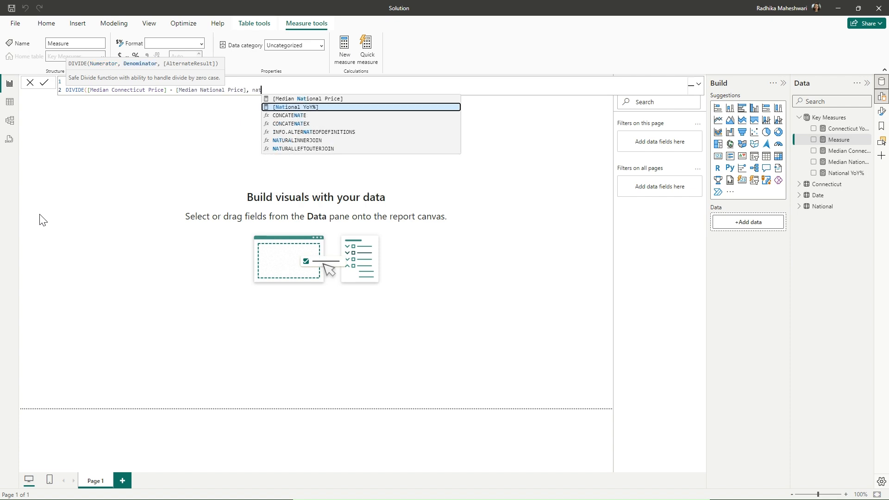
key(Up)
key(Tab)
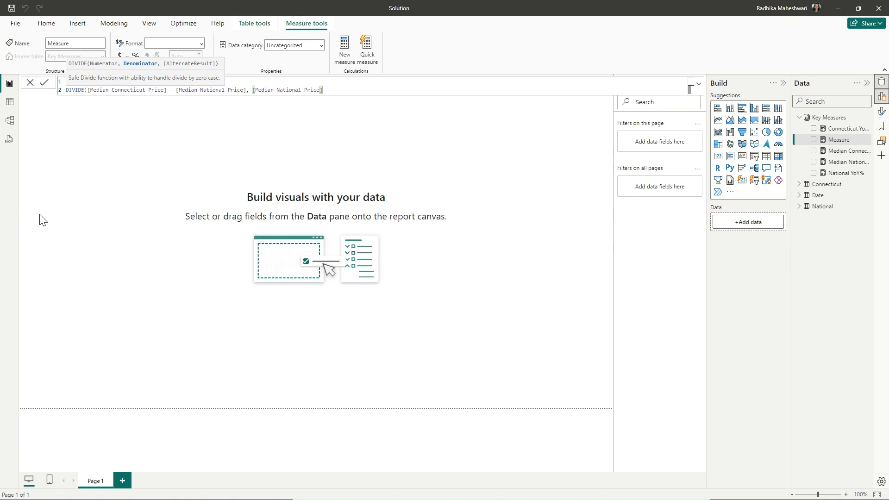
text())
key(Return)
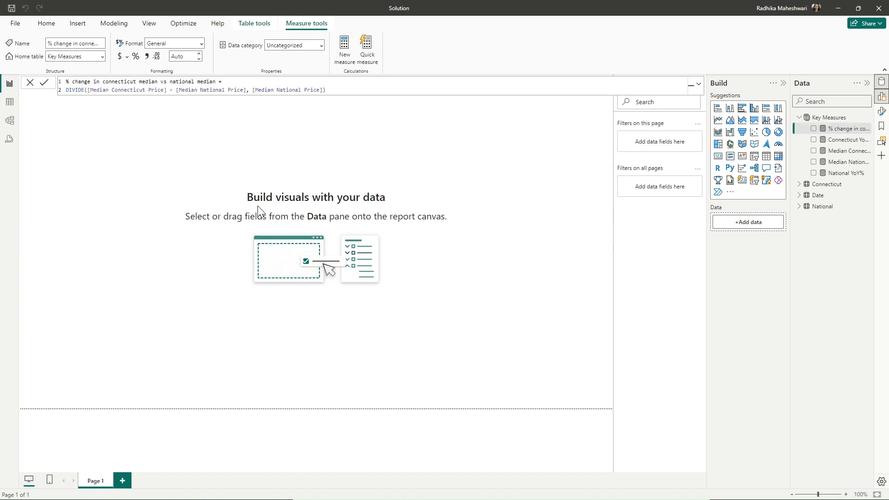
click(575, 177)
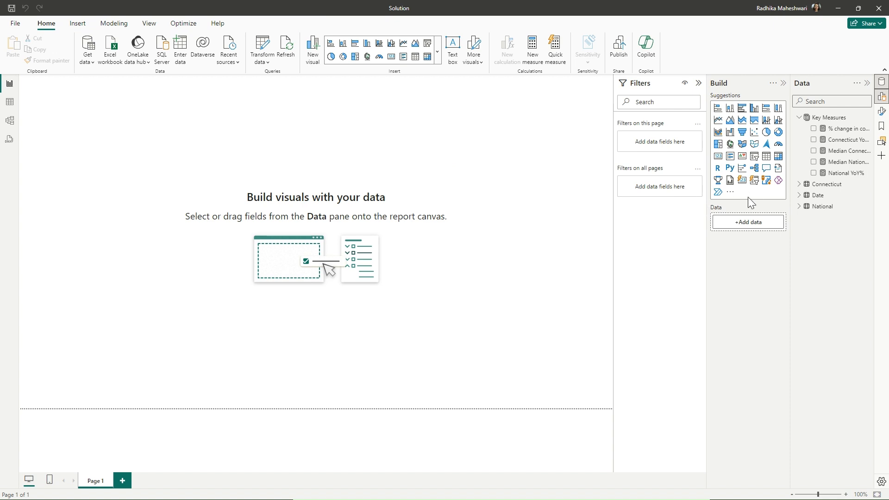
Step: Find the Sparkline by OKViz custom visual with the search text sparkl and import it into the report
click(730, 192)
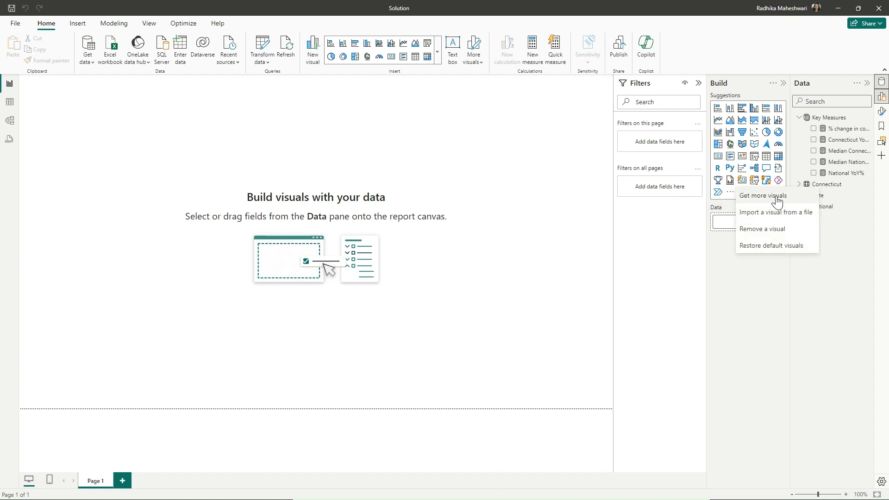
click(777, 202)
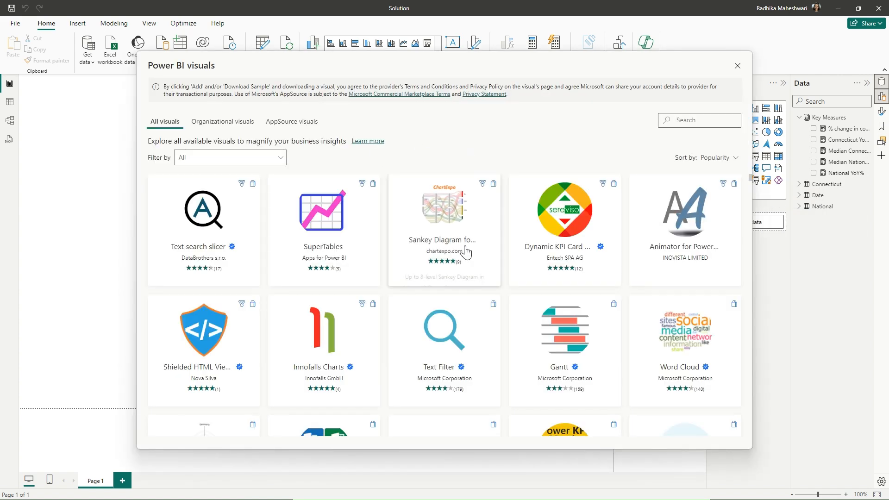
click(707, 120)
text(sp)
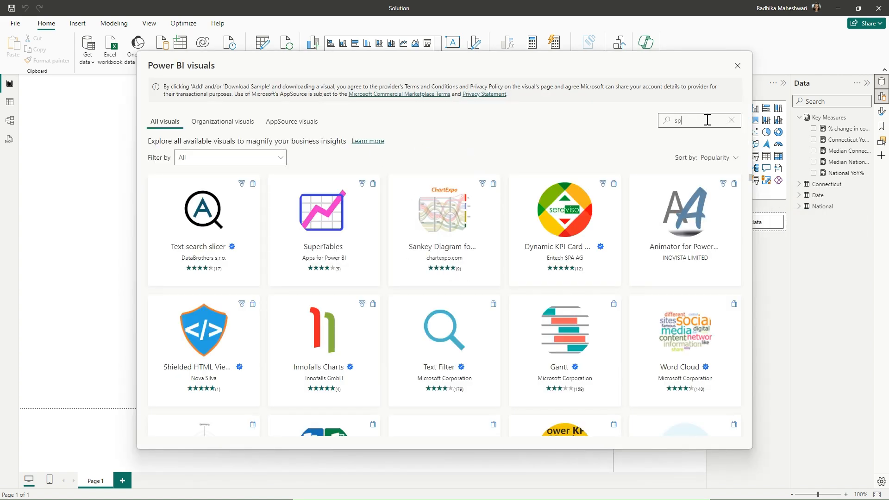
text(arkl)
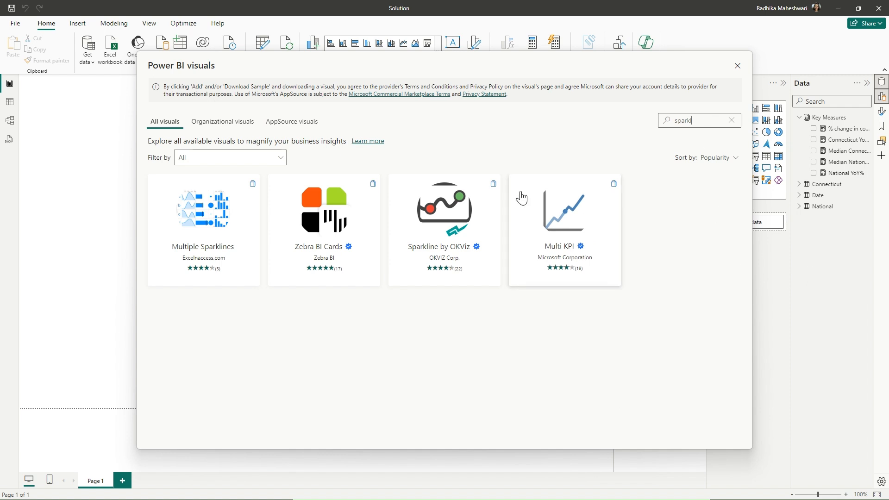
click(477, 205)
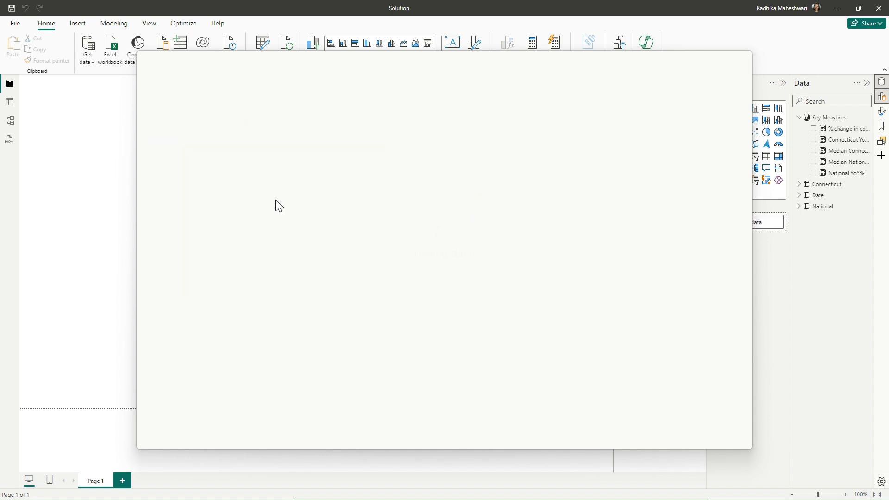
click(202, 198)
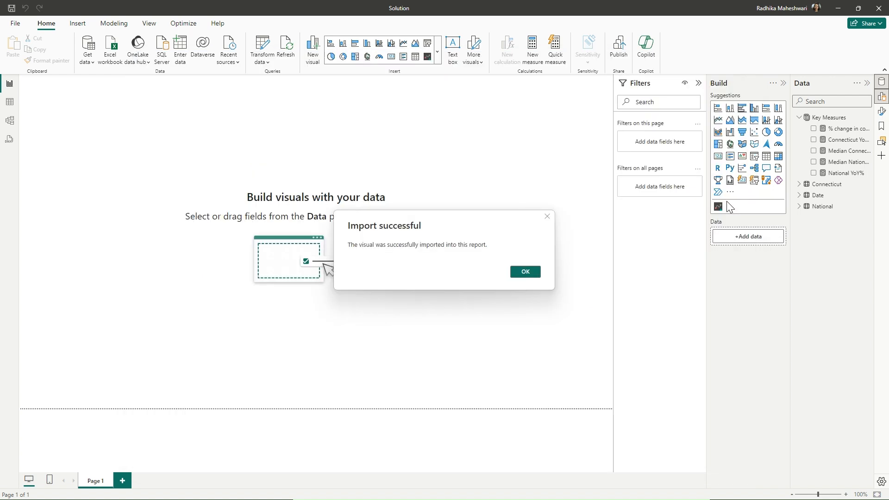
Step: Add the imported Sparkline visual to the canvas and use Year from the Date table as its axis
click(524, 271)
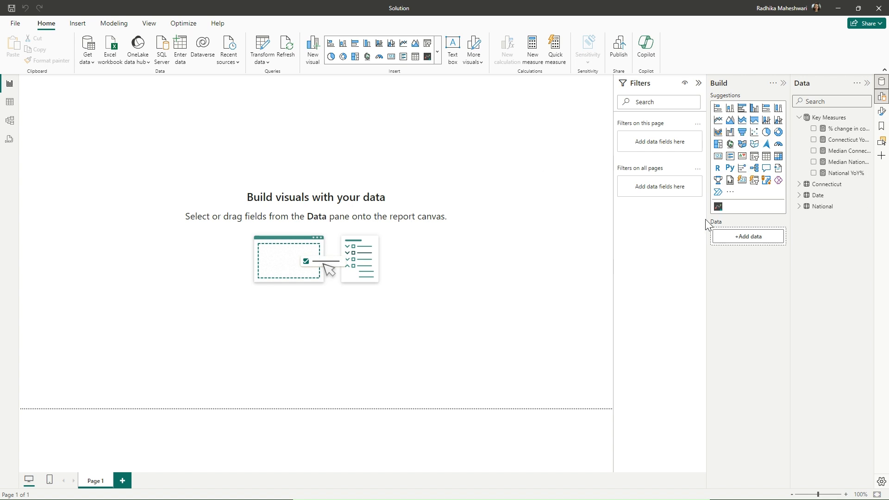
click(719, 207)
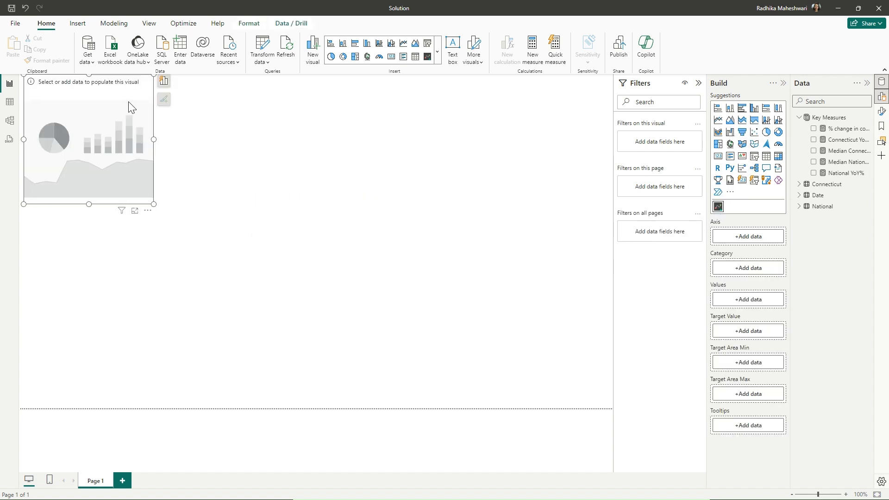
drag(119, 94, 140, 141)
click(736, 237)
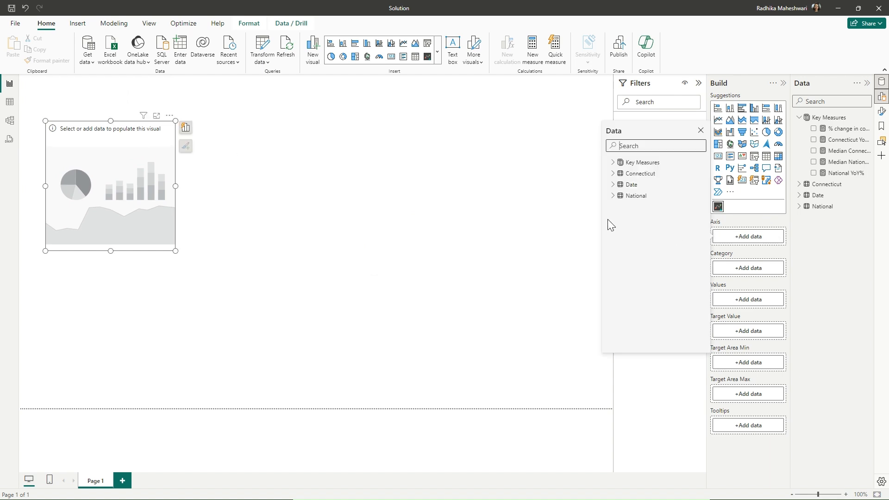
click(613, 185)
scroll(665, 311, down, 5)
scroll(665, 313, down, 5)
click(643, 319)
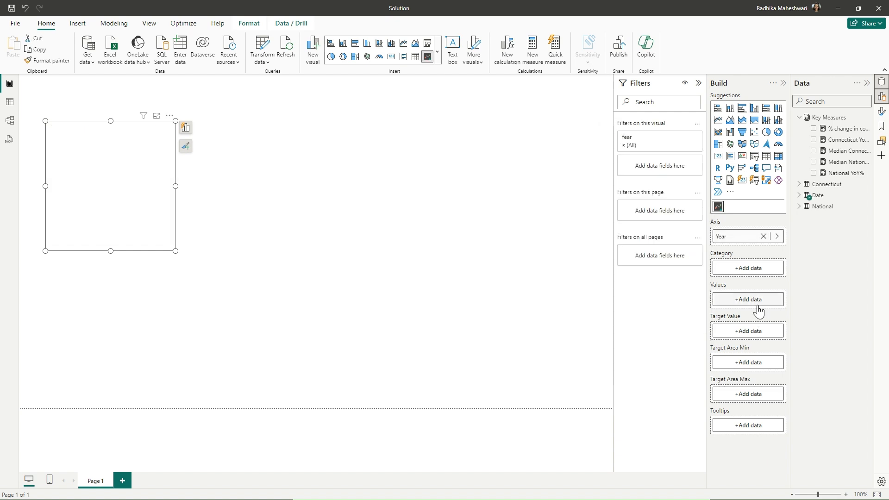
Step: Plot the Median Connecticut Price measure as the sparkline's values and turn off its category label
click(722, 300)
click(613, 227)
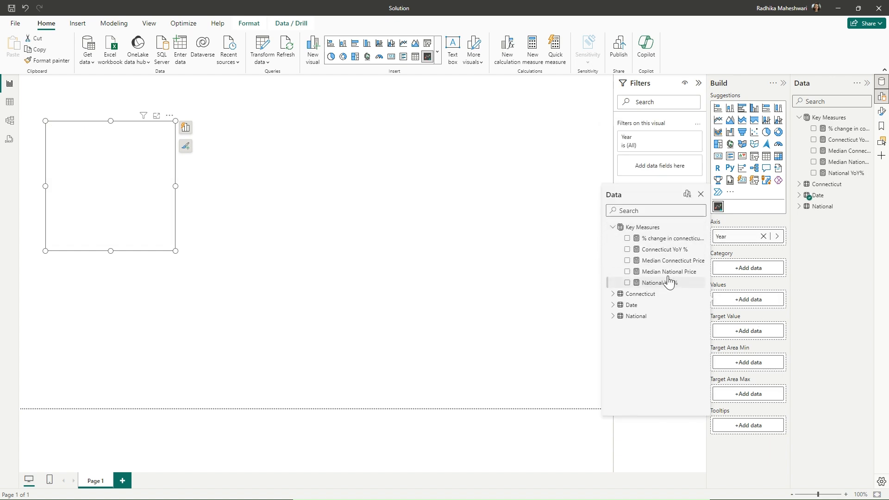
click(627, 260)
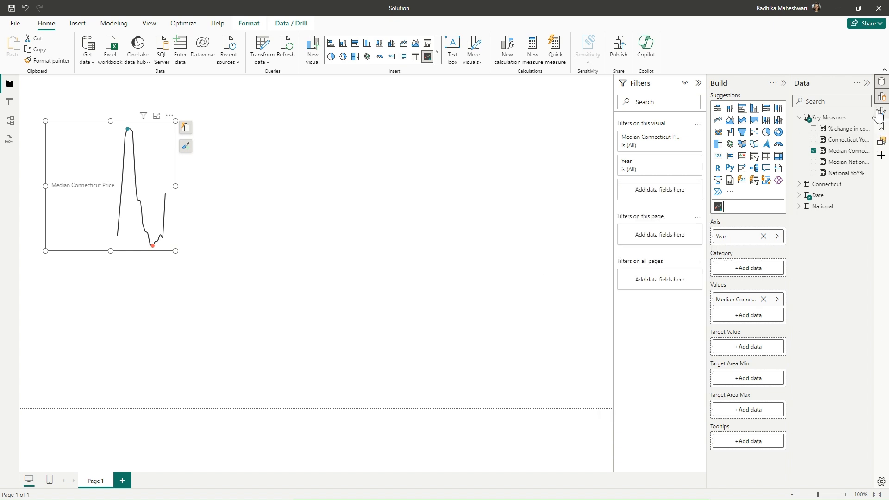
click(881, 112)
click(695, 180)
click(695, 180)
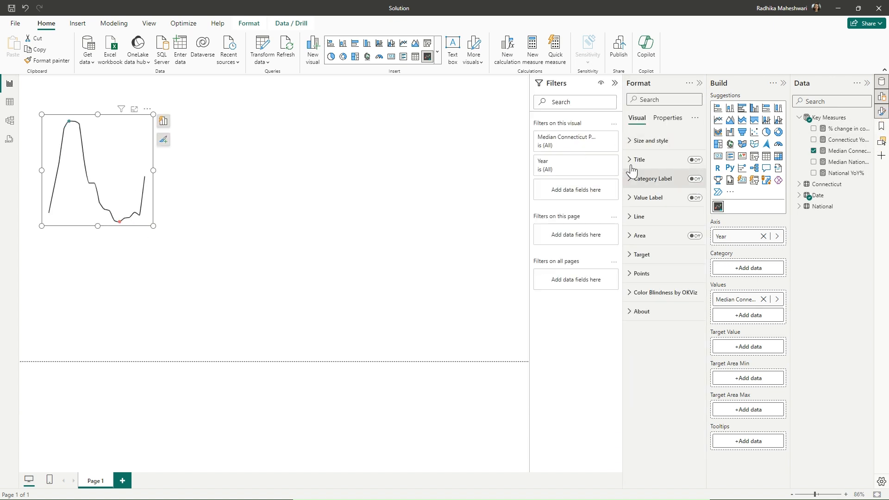
Step: Turn on the sparkline's title with the text Median Home Price(CT)
click(662, 159)
click(695, 159)
click(660, 190)
click(649, 205)
text(Median Home Price())
key(Left)
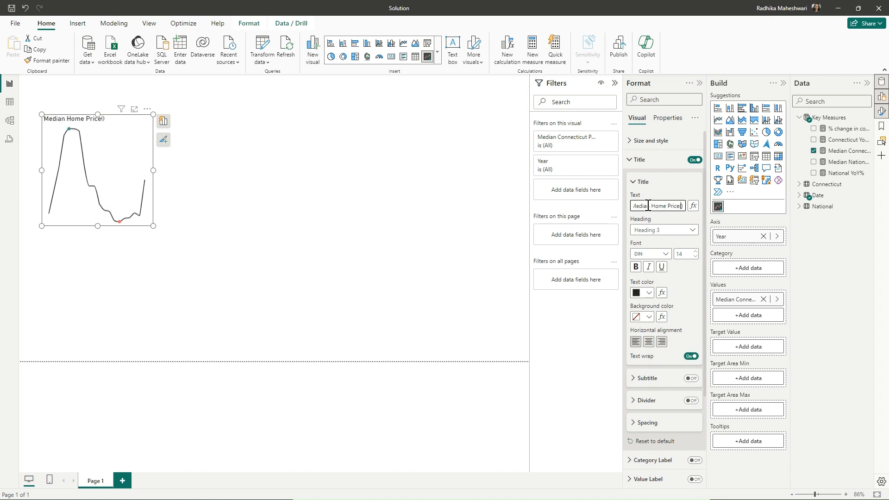
text(CT)
Step: Set the sparkline title's font to Segoe UI at size 16
click(651, 254)
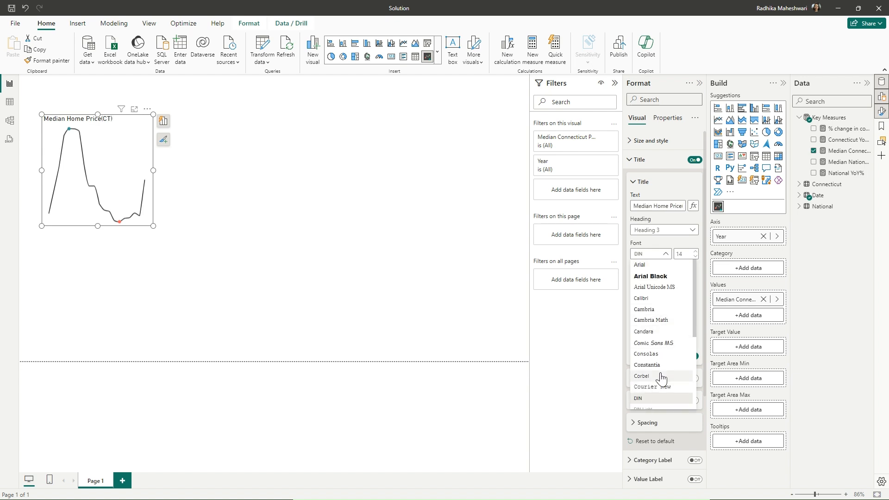
scroll(657, 384, down, 5)
click(646, 302)
click(696, 252)
click(696, 252)
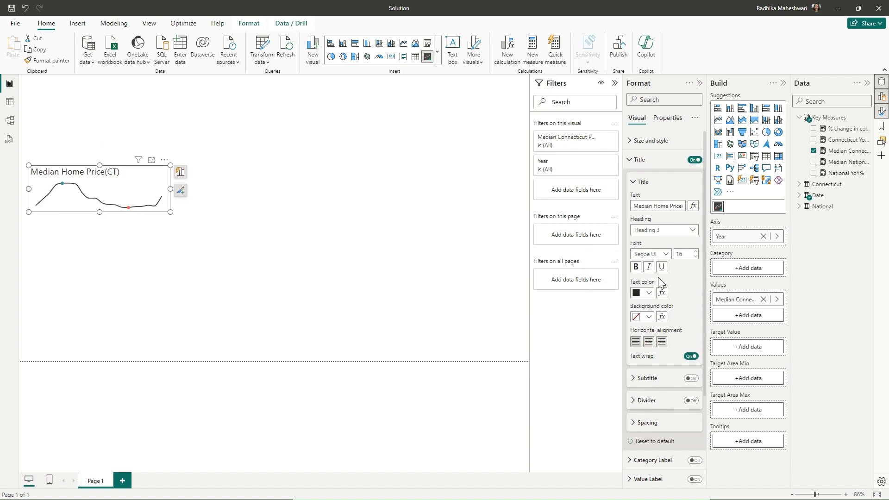
Step: Give the Connecticut price sparkline a light grey background from the theme colors
click(639, 159)
click(651, 141)
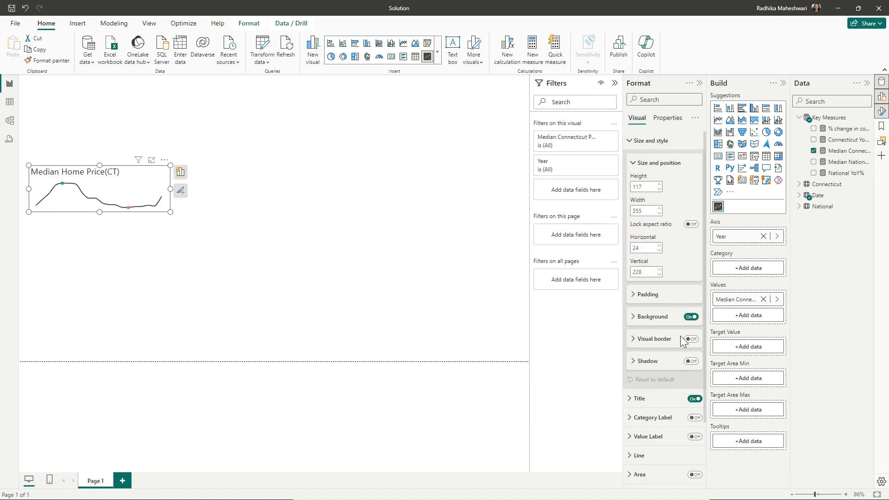
click(663, 323)
scroll(669, 331, down, 2)
click(647, 280)
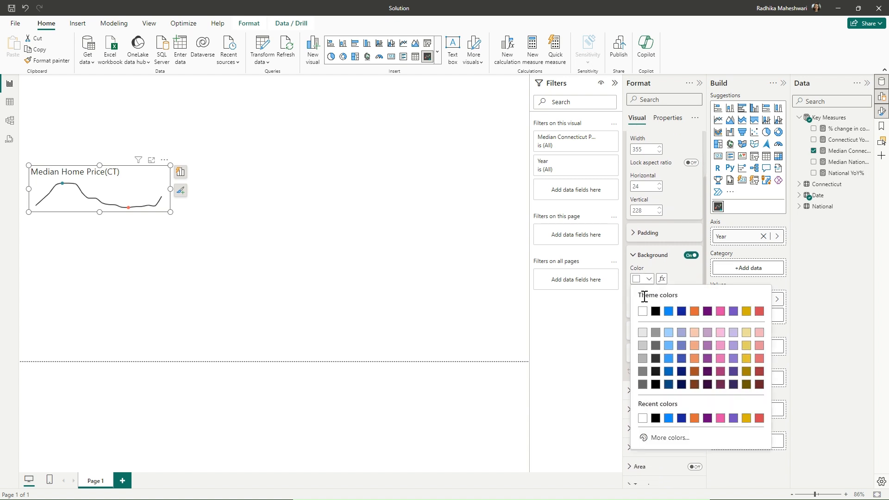
click(647, 330)
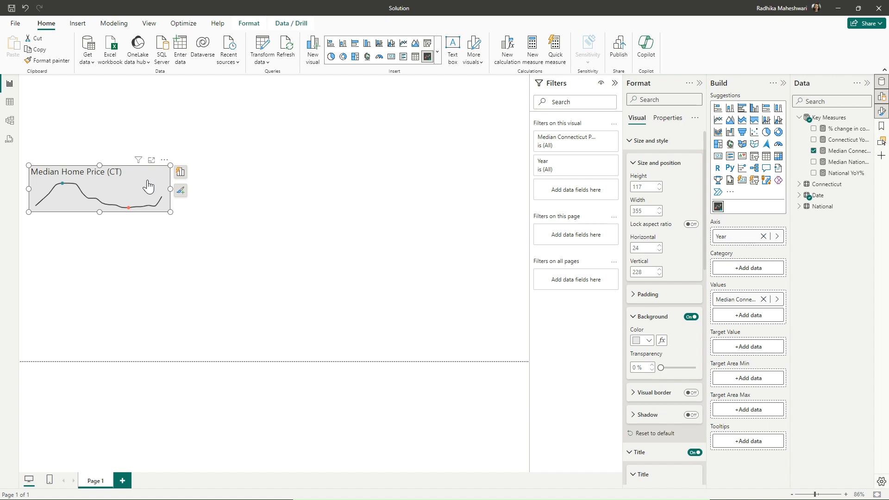
Step: Move the Connecticut price sparkline to about 61 horizontal and 188 vertical, and place a duplicate directly beneath it
drag(143, 177, 146, 157)
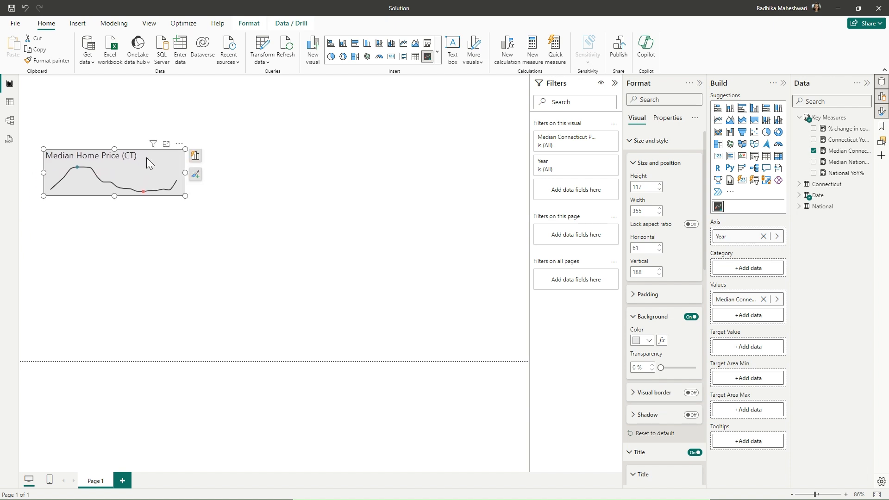
key(ctrl+c)
key(ctrl+v)
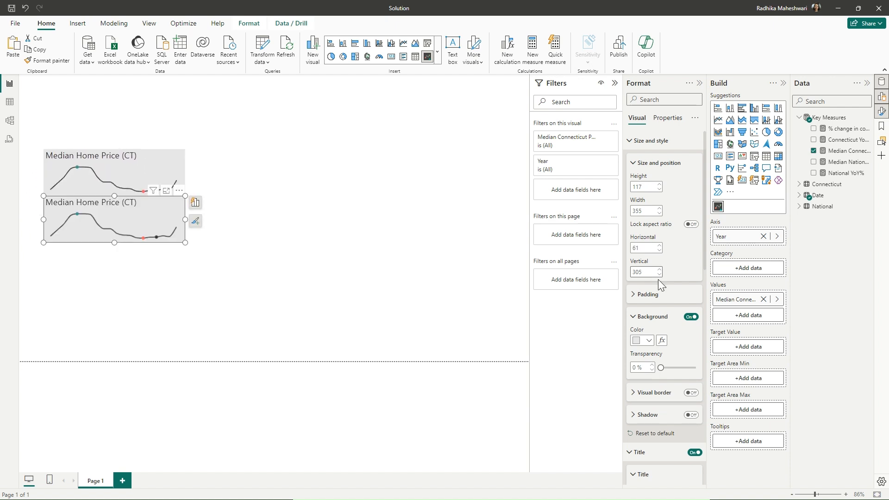
Step: Replace the duplicate sparkline's values with the Median National Price measure
click(763, 300)
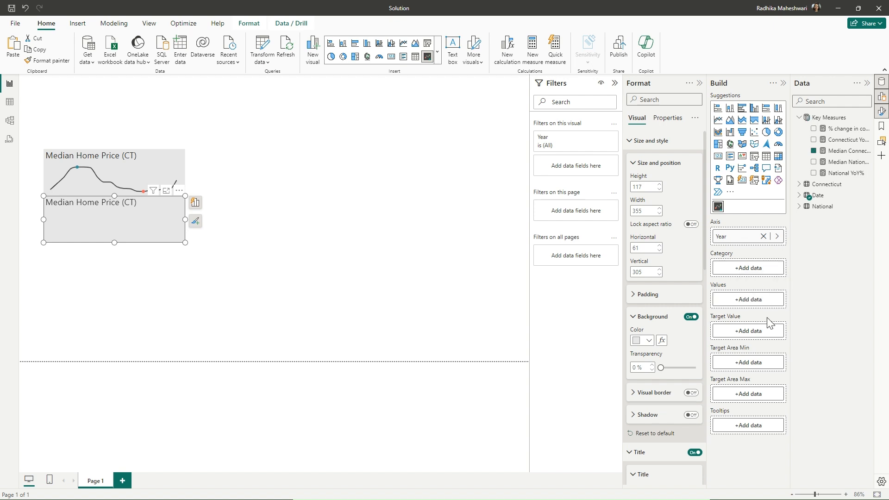
click(747, 300)
click(614, 227)
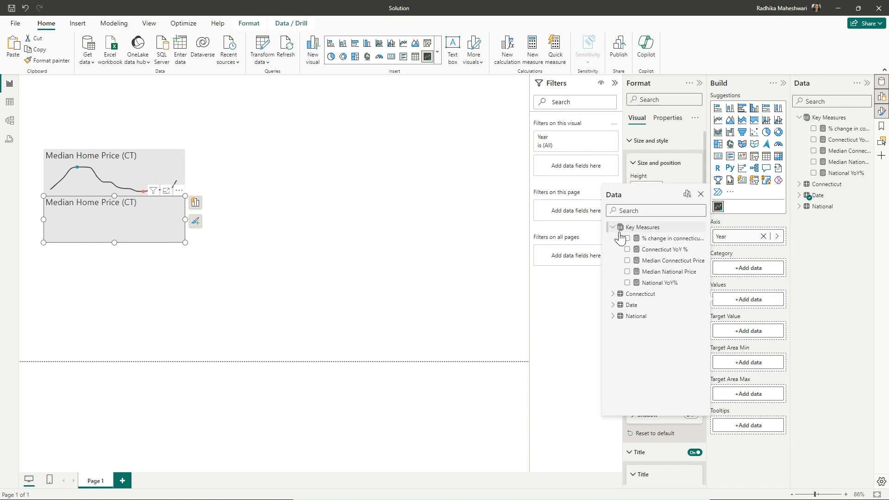
click(628, 272)
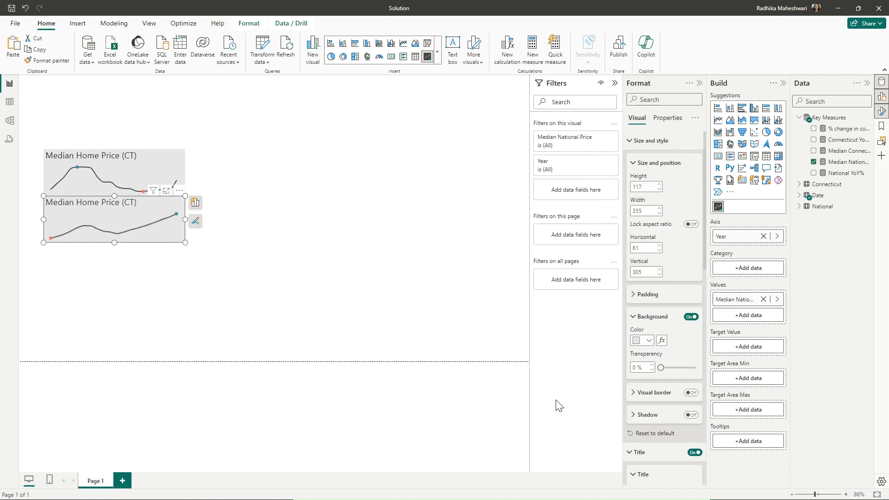
Step: Change the duplicate sparkline's title to Median Home Price (National)
scroll(661, 303, down, 3)
drag(674, 374, 714, 383)
key(Right)
key(Left)
key(BackSpace)
key(BackSpace)
text(National)
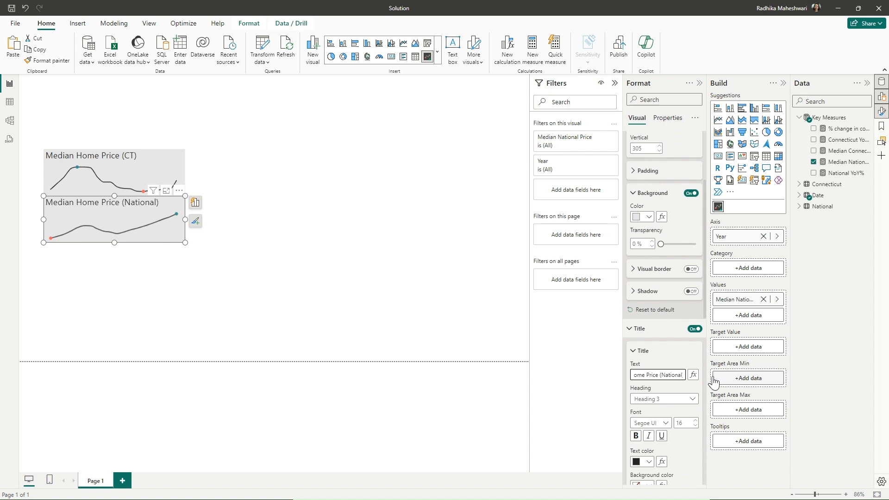
Step: Duplicate the national price sparkline twice and stack both copies below the originals, leaving a gap between the pairs
click(120, 224)
key(ctrl+c)
key(ctrl+v)
drag(206, 222, 125, 265)
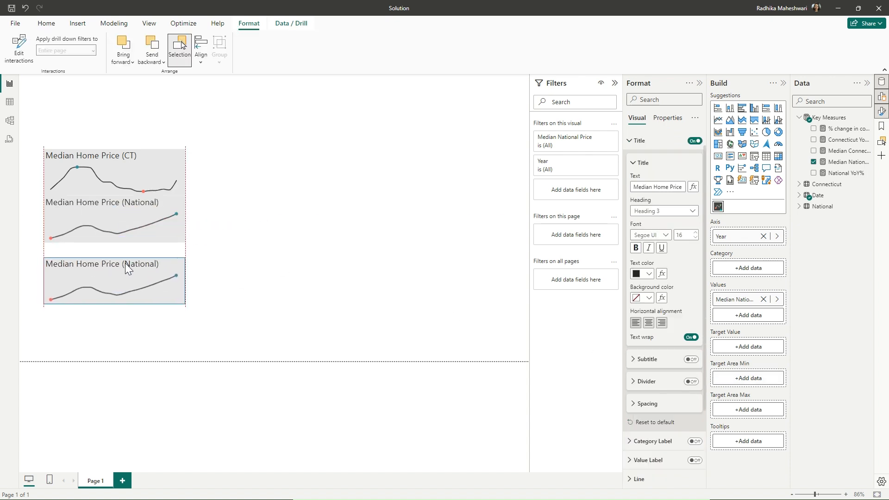
key(ctrl+v)
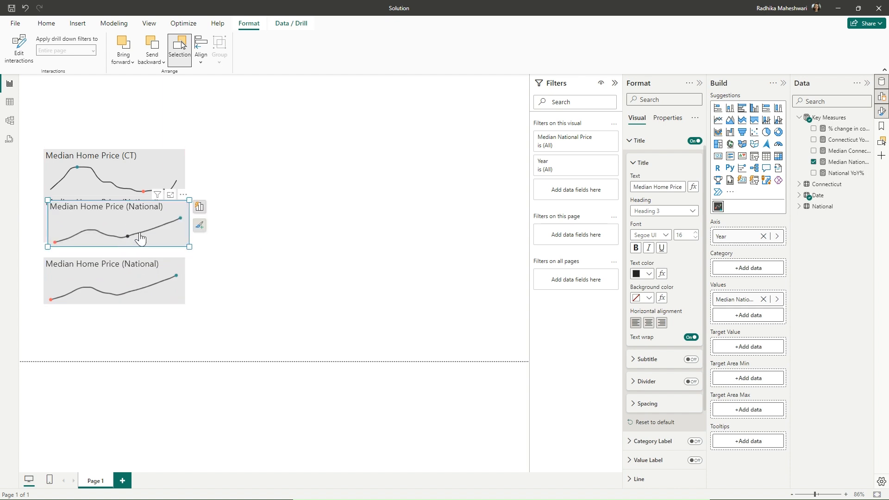
drag(126, 206, 122, 311)
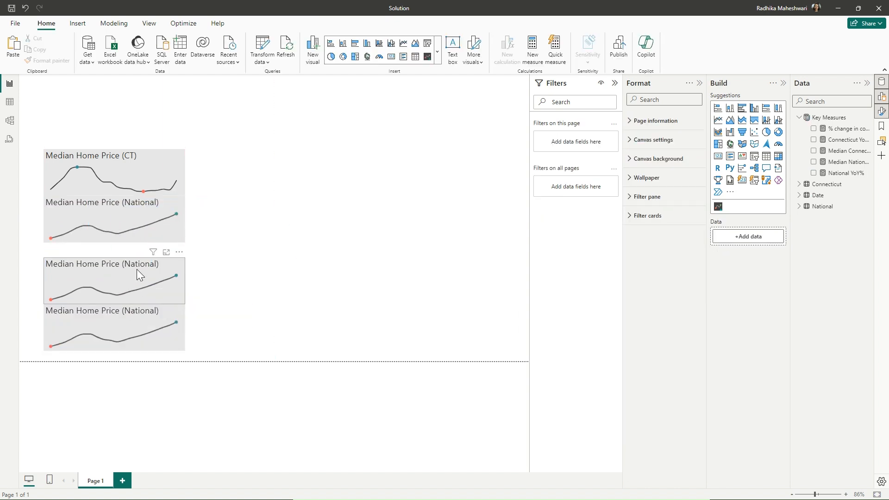
Step: Replace the values of the upper new copy with Connecticut YoY % and those of the lower copy with National YoY%
click(137, 270)
click(764, 299)
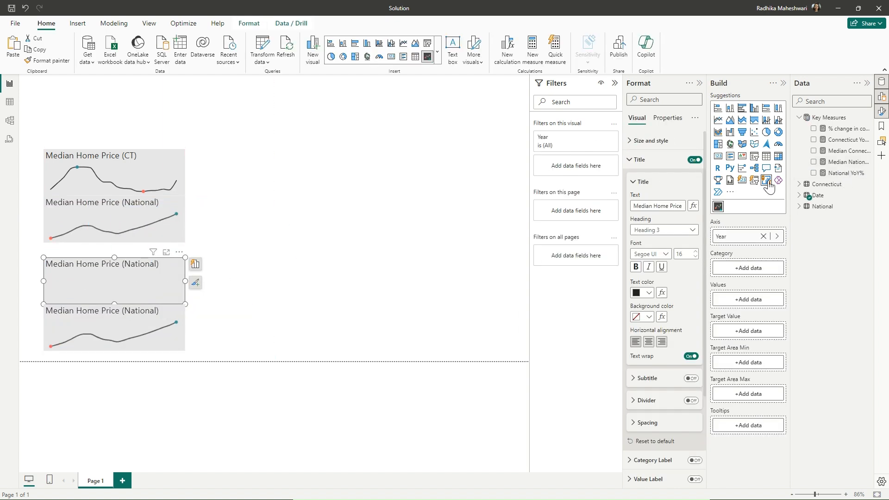
drag(822, 140, 732, 306)
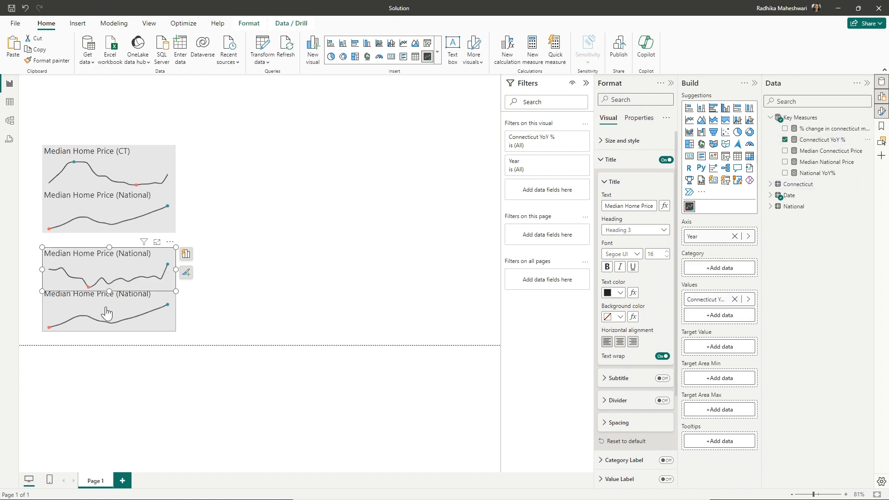
click(110, 299)
click(735, 299)
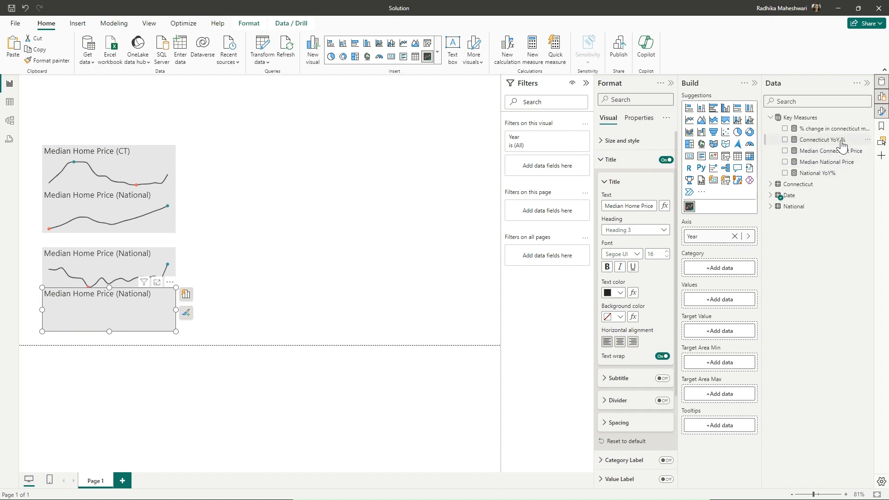
mouse_move(829, 173)
mouse_down()
mouse_move(834, 181)
mouse_move(746, 334)
mouse_move(723, 301)
mouse_up()
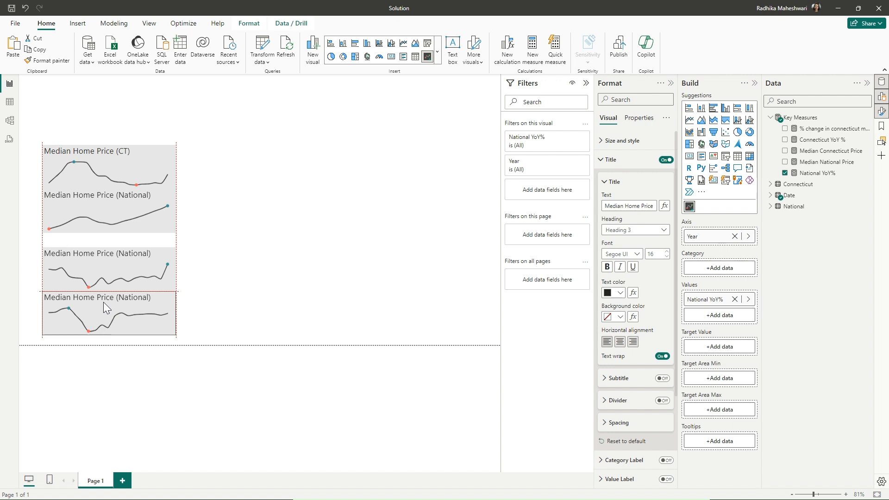
Step: Title the Connecticut YoY sparkline Year-Over-Year Gains (CT) and the national one Year-Over-Year Gains (National)
click(118, 257)
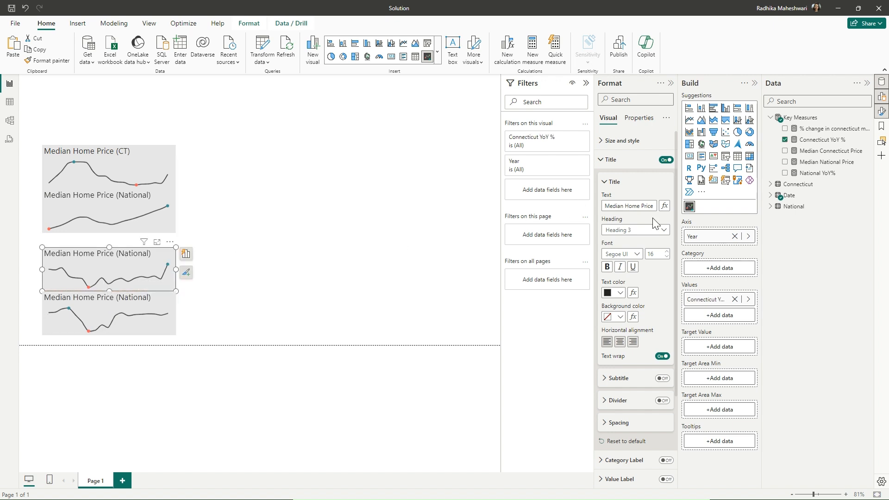
click(641, 205)
key(ctrl+a)
key(ctrl+v)
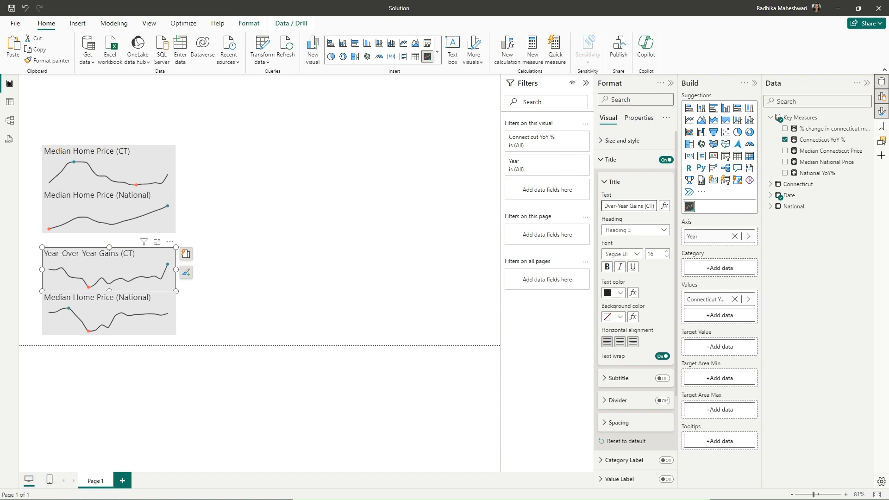
click(107, 319)
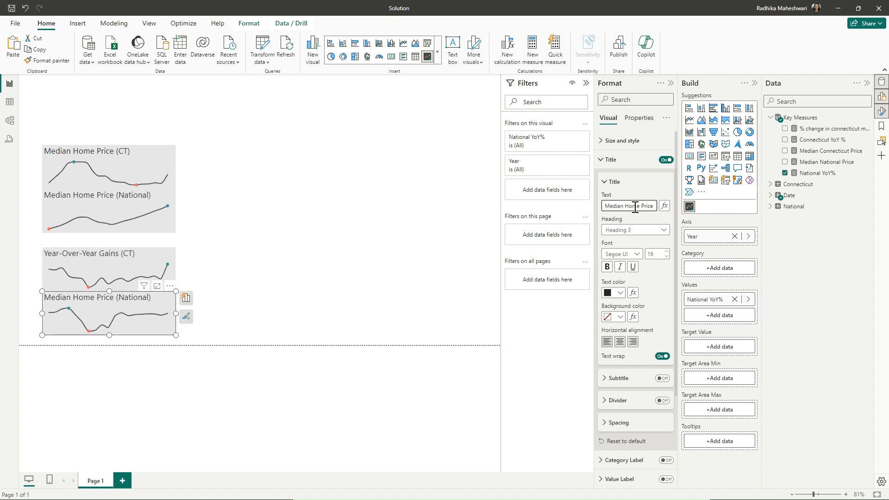
key(ctrl+v)
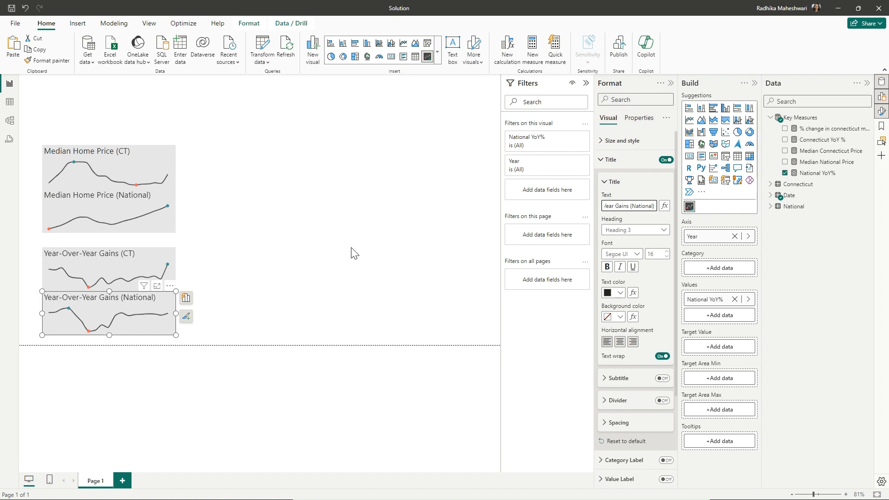
click(361, 265)
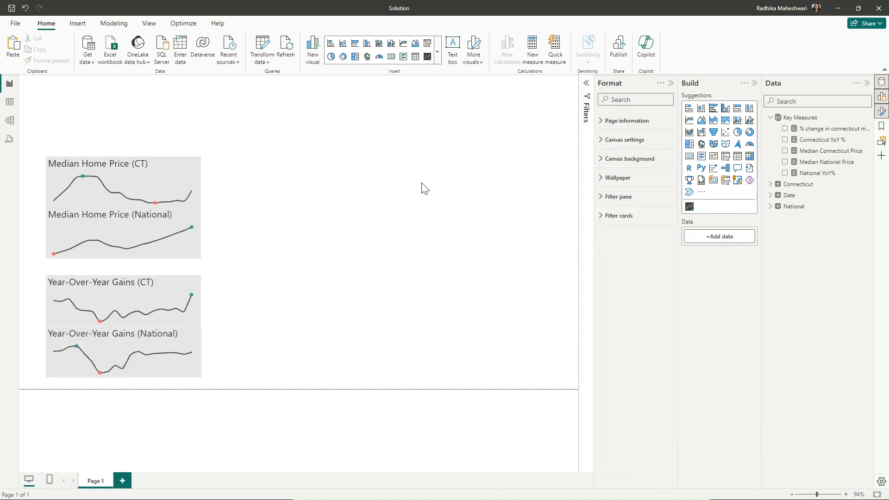
Step: Add a clustered column chart with Year on the X-axis and Connecticut YoY % on the Y-axis
click(730, 117)
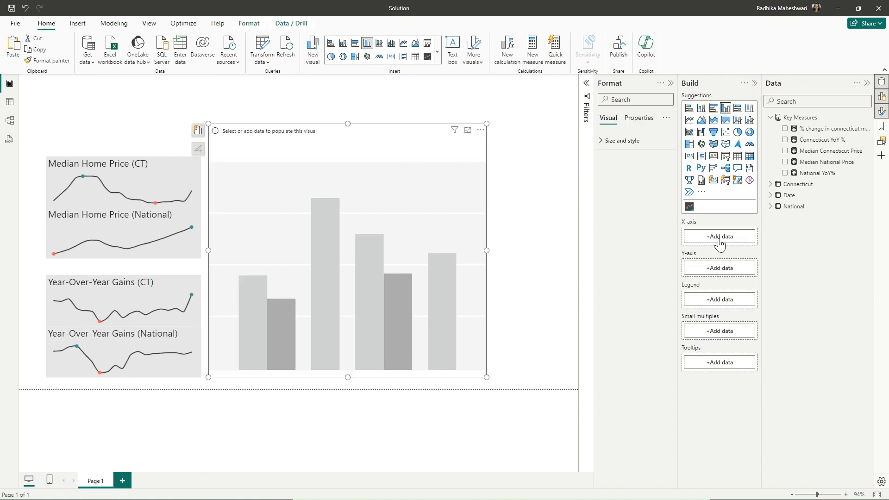
click(717, 237)
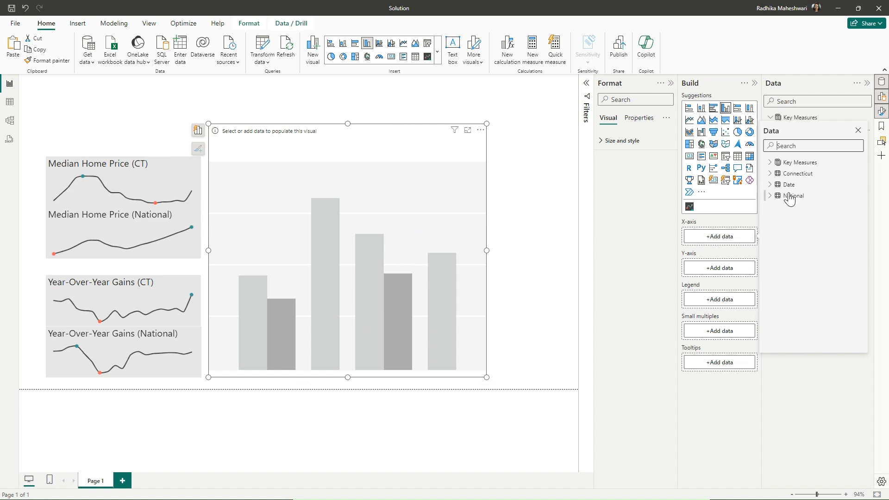
click(771, 185)
scroll(818, 310, down, 1)
click(805, 320)
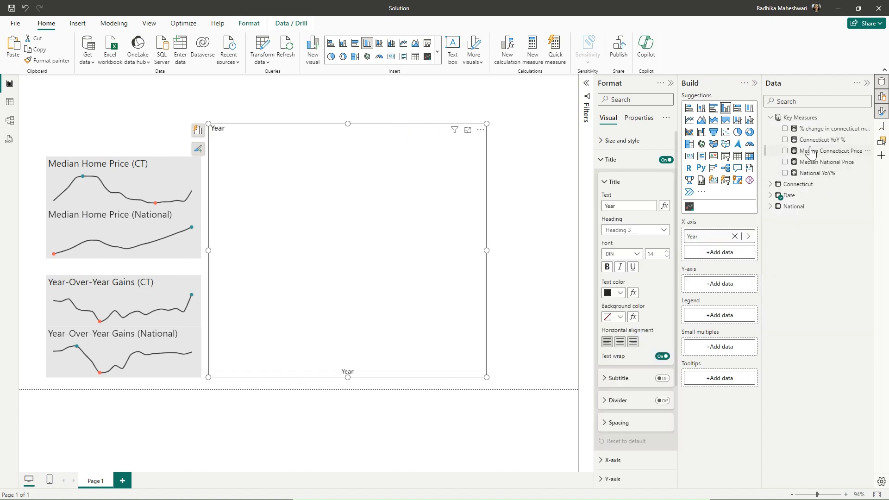
drag(829, 140, 726, 289)
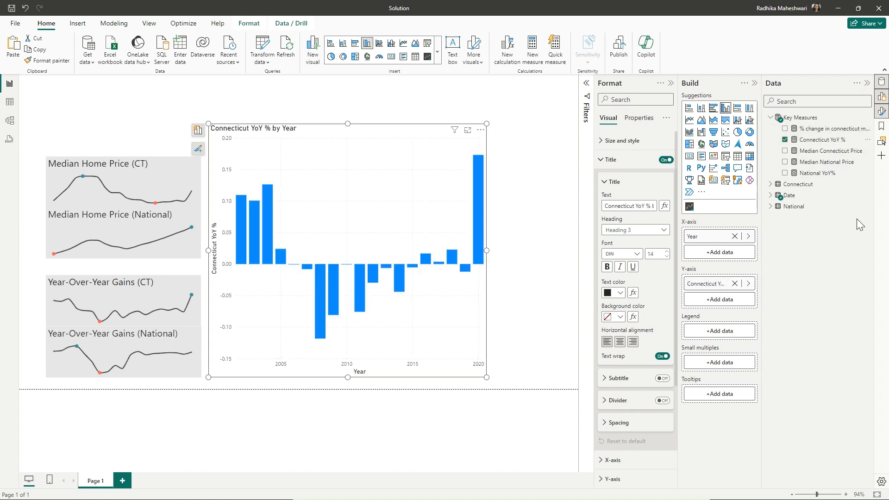
Step: Add National YoY% to the column chart's Y-axis, and place the legend at Top center with its title off
drag(819, 173, 728, 298)
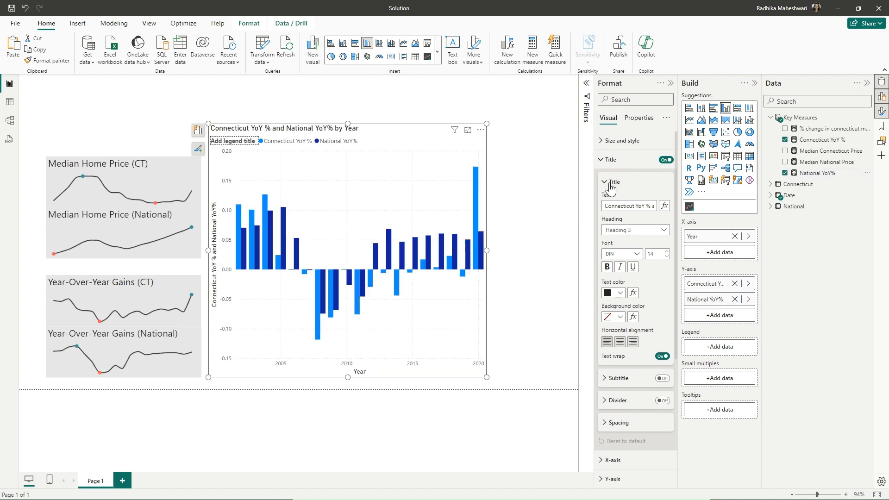
click(604, 160)
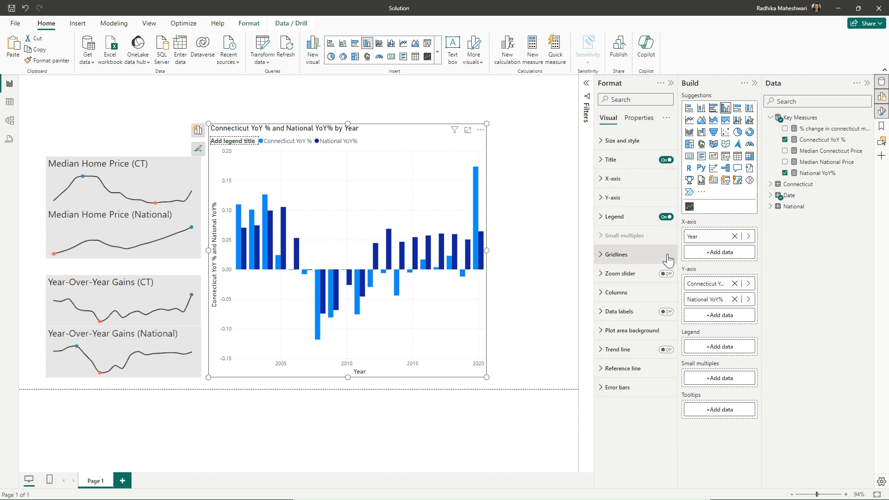
click(614, 217)
click(661, 308)
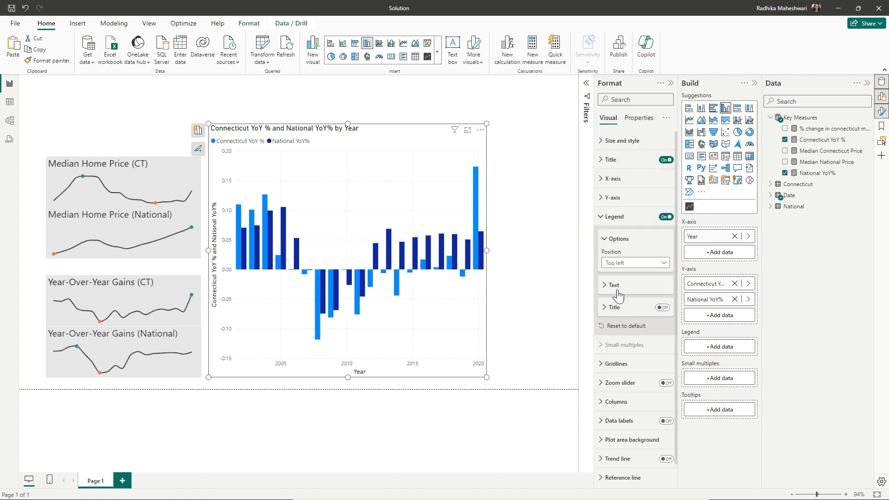
click(636, 263)
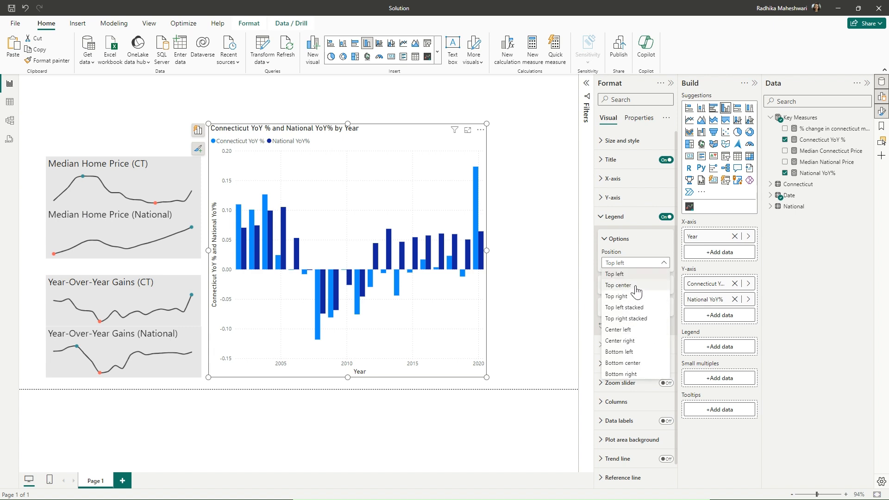
click(618, 285)
Step: Title the column chart Year-Over-Year Median Housing Price Trend: Connecticut and National
click(612, 159)
click(623, 205)
key(ctrl+a)
text(Year-Over-Year Median Housing Price Trend: Connecticut and National)
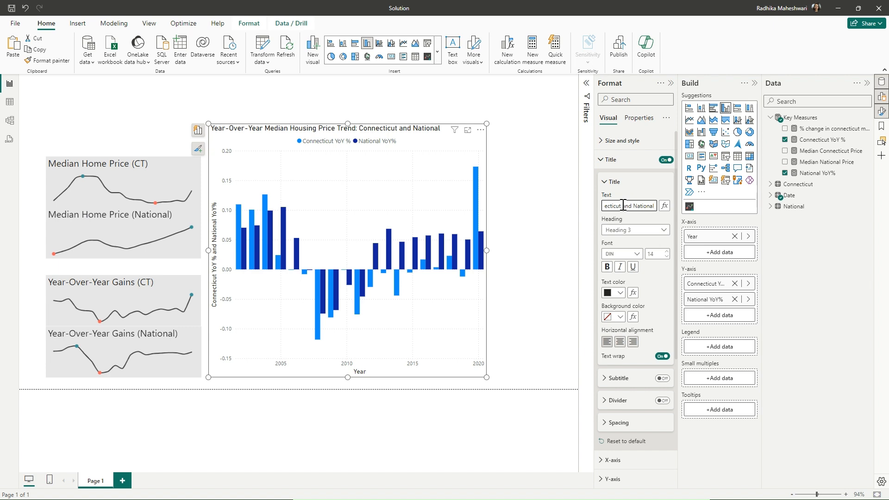
Step: Format the column chart's title in Segoe UI at size 16 and center it
click(620, 254)
scroll(632, 328, down, 3)
click(628, 320)
click(667, 252)
click(667, 252)
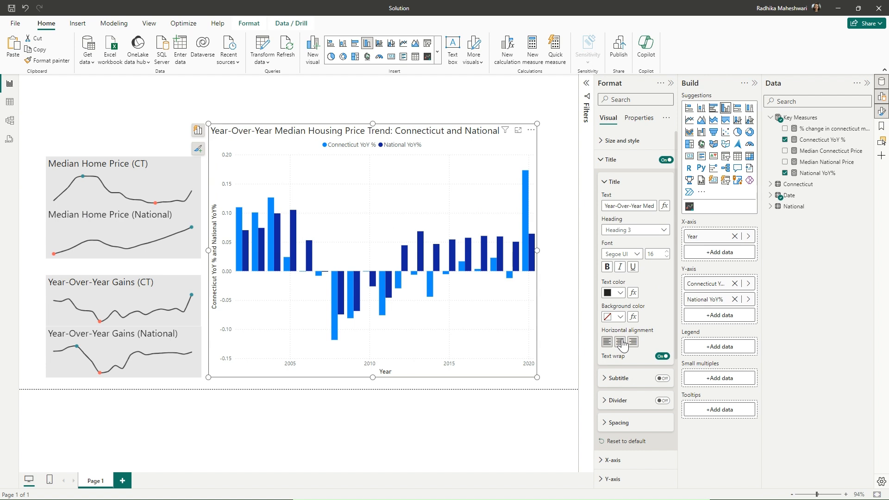
click(621, 342)
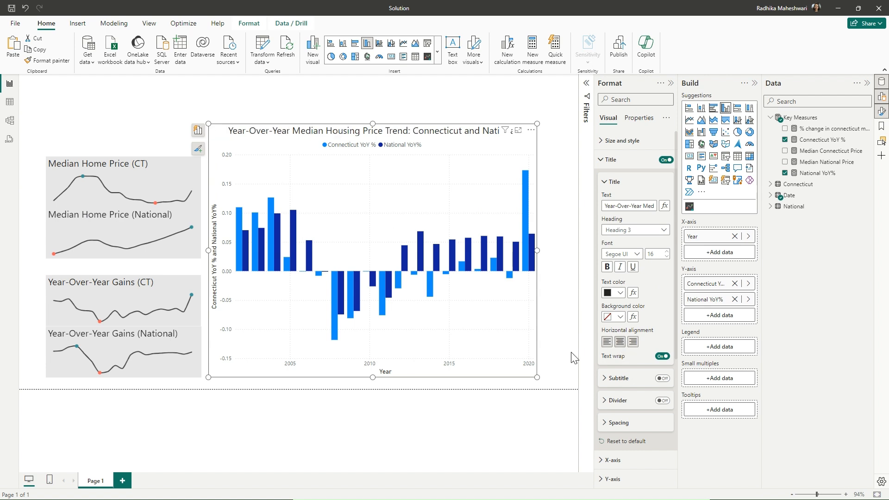
Step: Set the column chart's legend text size to 9
scroll(629, 393, down, 5)
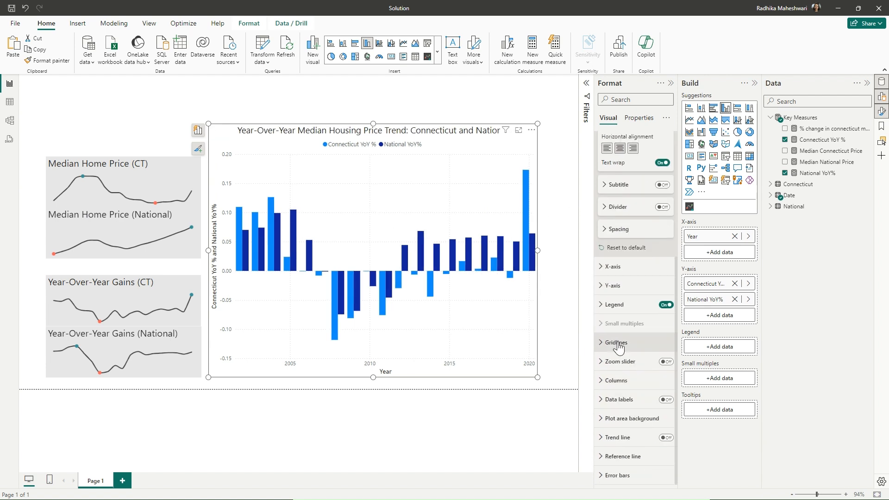
click(616, 305)
click(627, 376)
scroll(653, 389, down, 3)
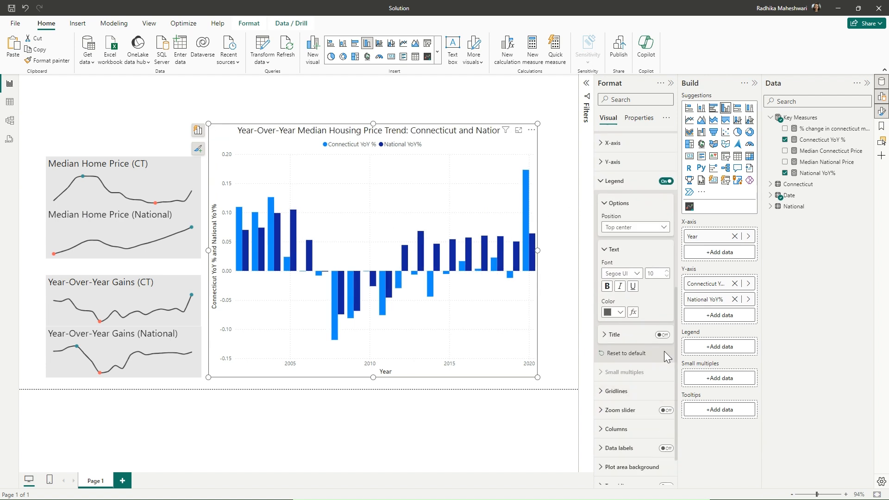
click(667, 272)
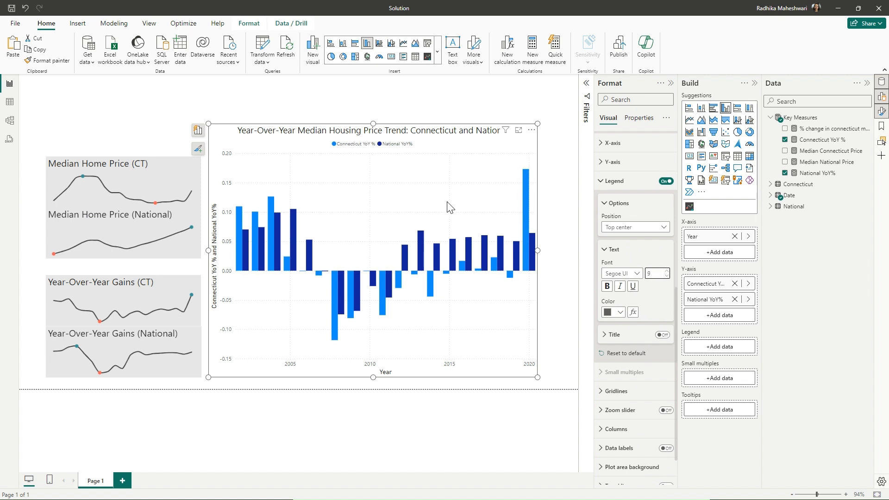
click(615, 181)
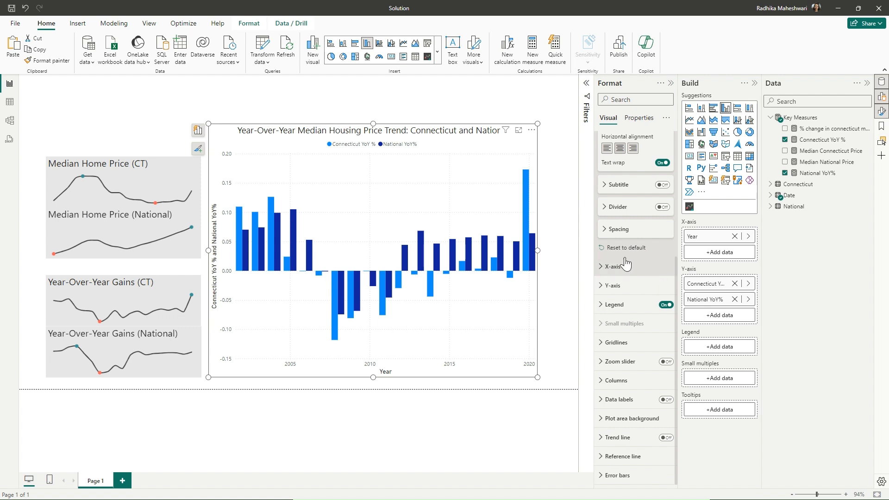
Step: Turn off the X-axis and Y-axis titles of the column chart
click(614, 267)
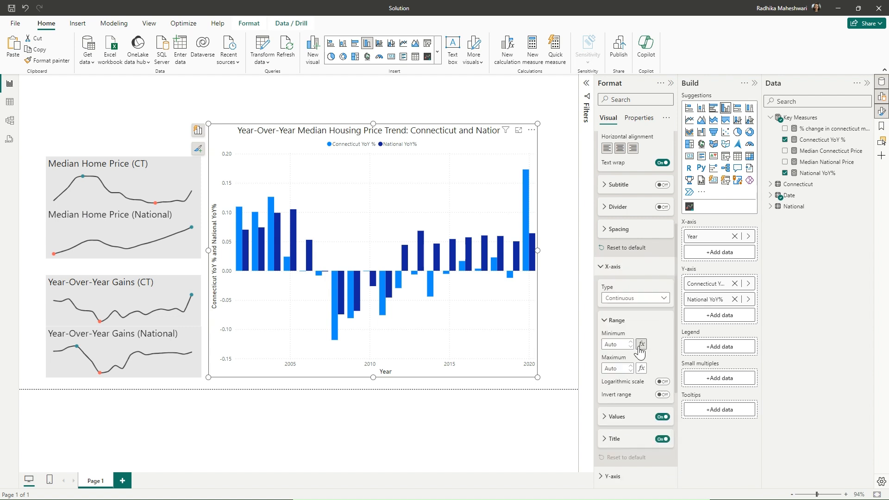
click(662, 439)
click(619, 267)
click(625, 289)
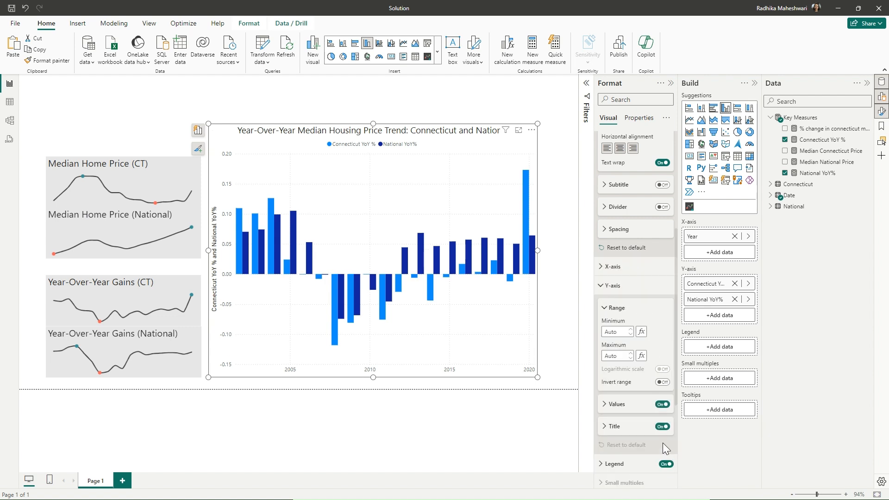
click(663, 426)
Step: Enlarge the column chart's Y-axis value labels and set its X-axis values to text size 12
click(630, 407)
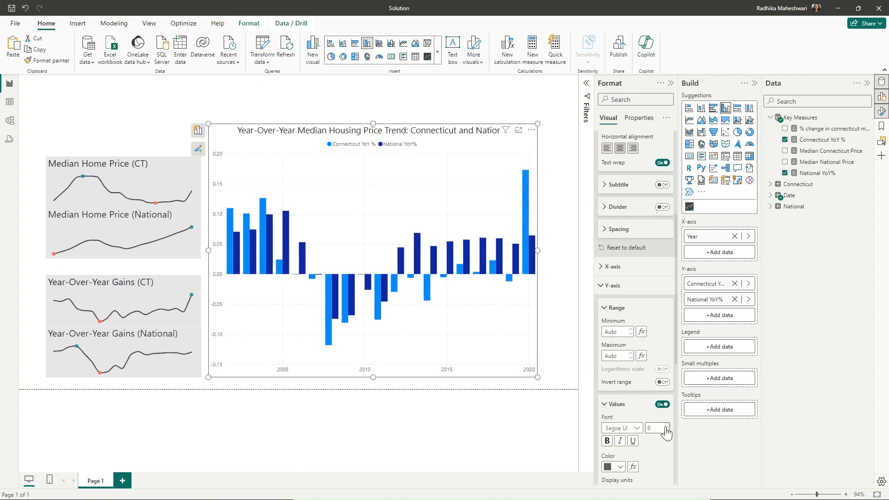
click(625, 277)
scroll(653, 403, down, 3)
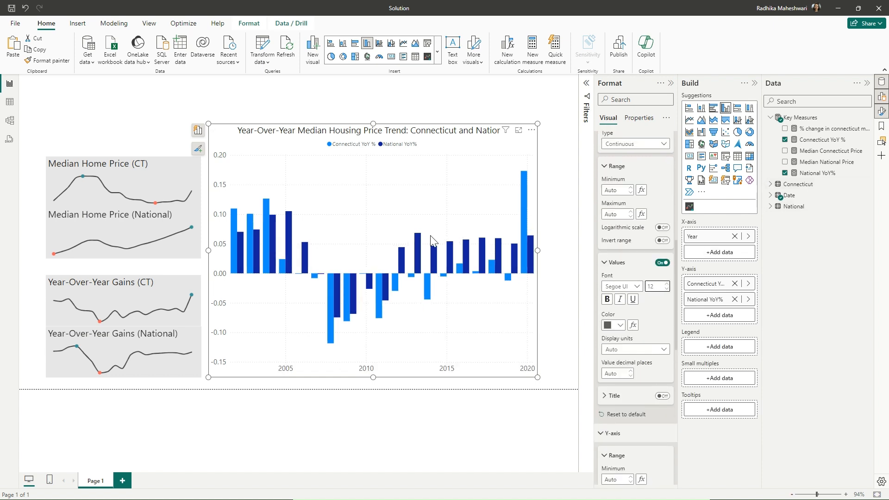
Step: Format the Connecticut YoY % and National YoY% measures as percentages
click(817, 140)
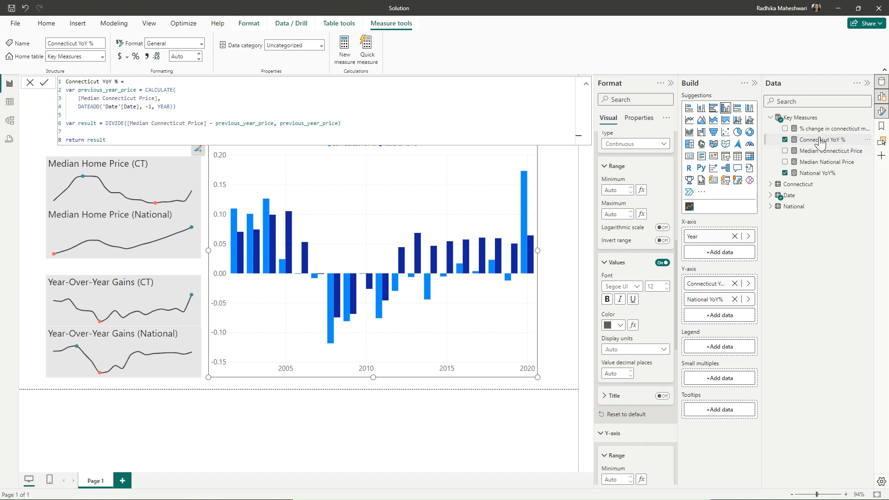
click(136, 56)
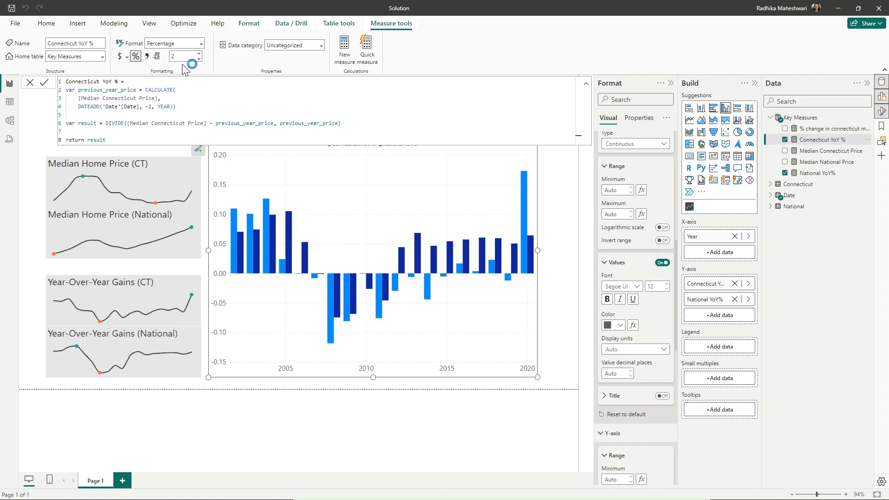
click(826, 174)
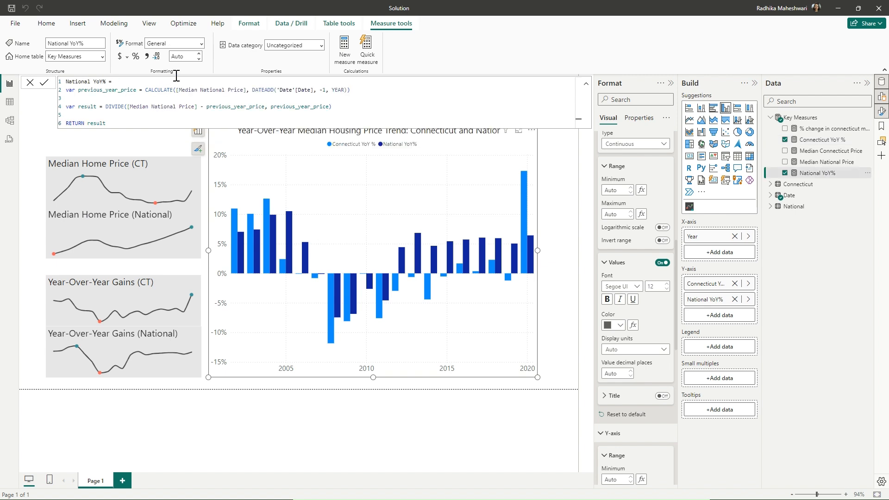
click(135, 56)
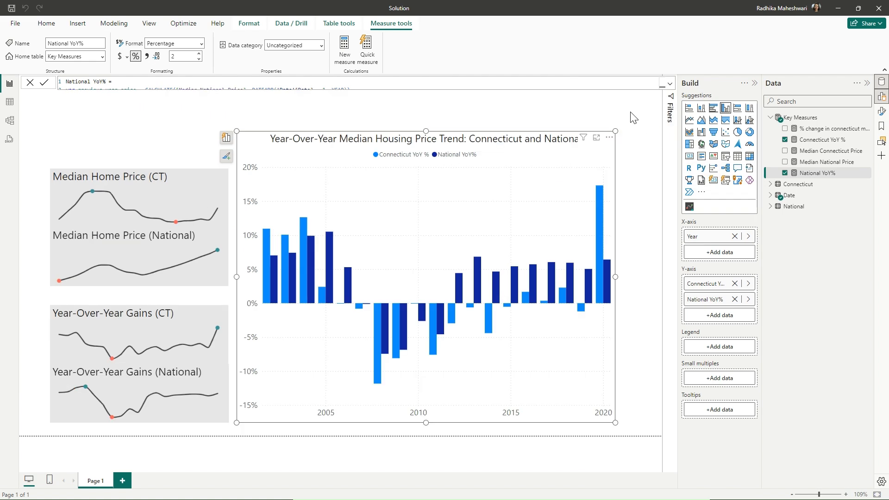
Step: Change the report page's canvas to a Custom type with a width of 1550 px
click(609, 121)
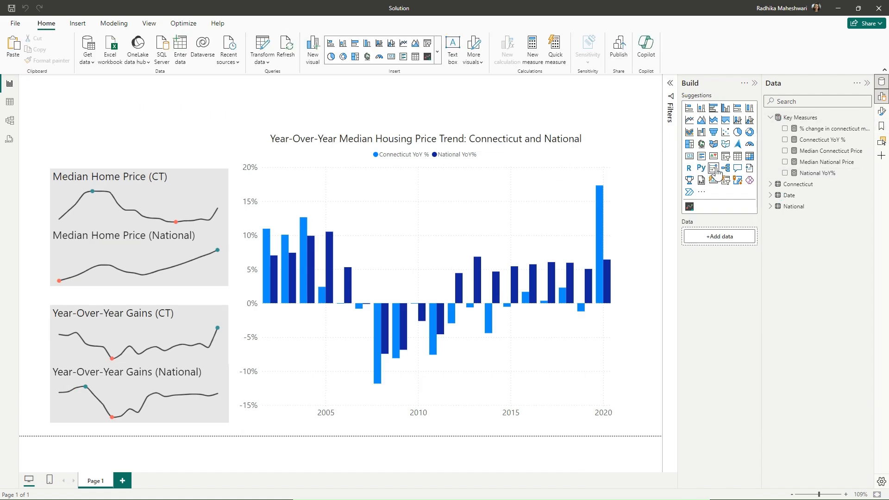
click(882, 112)
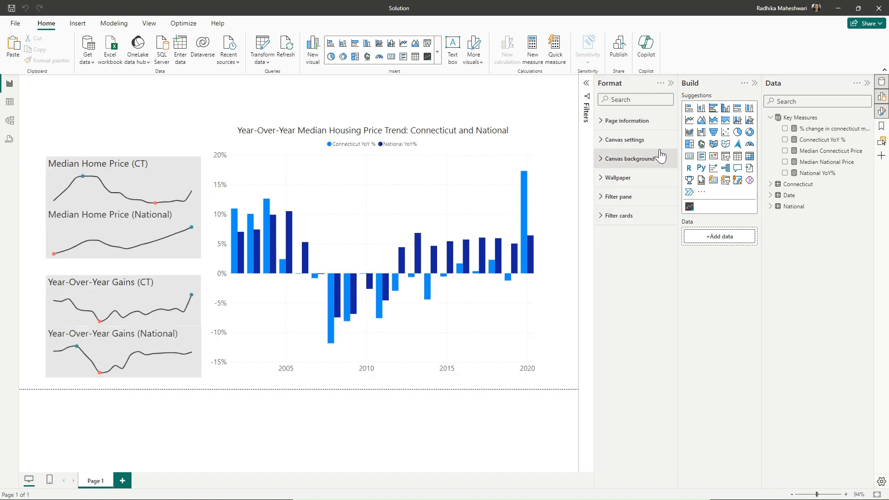
click(609, 140)
click(634, 172)
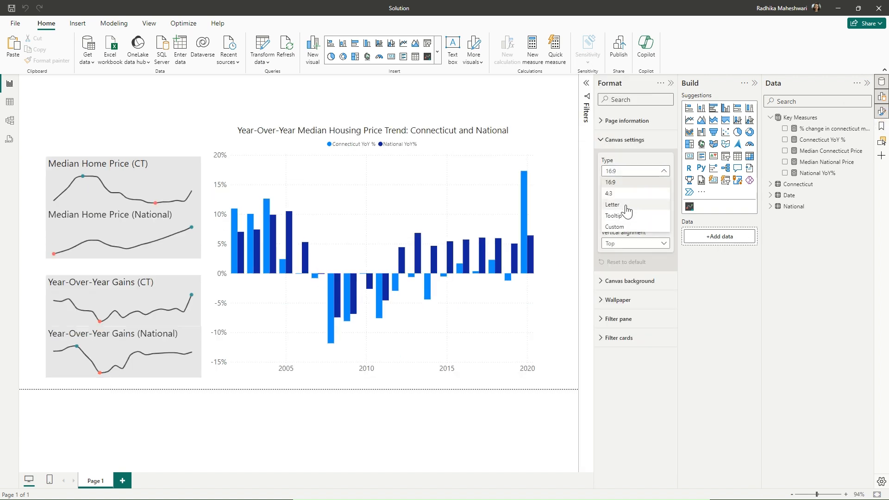
click(619, 220)
drag(614, 218, 594, 222)
text(1550)
key(Return)
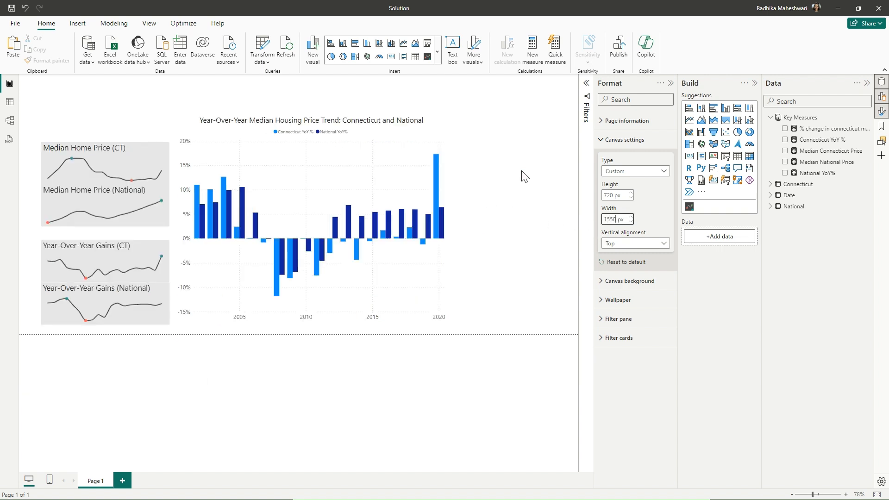
Step: Insert a table visual beside the column chart and add Year from the Date table as its column
click(739, 160)
click(720, 236)
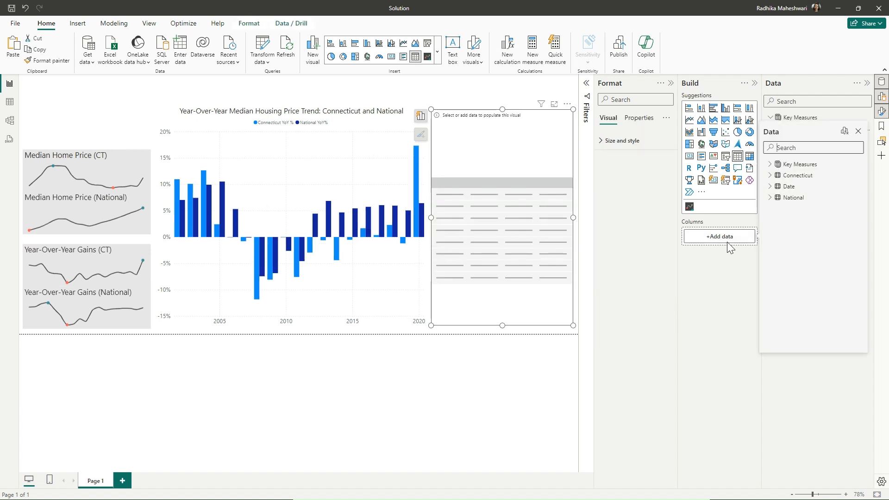
click(784, 187)
scroll(812, 315, down, 5)
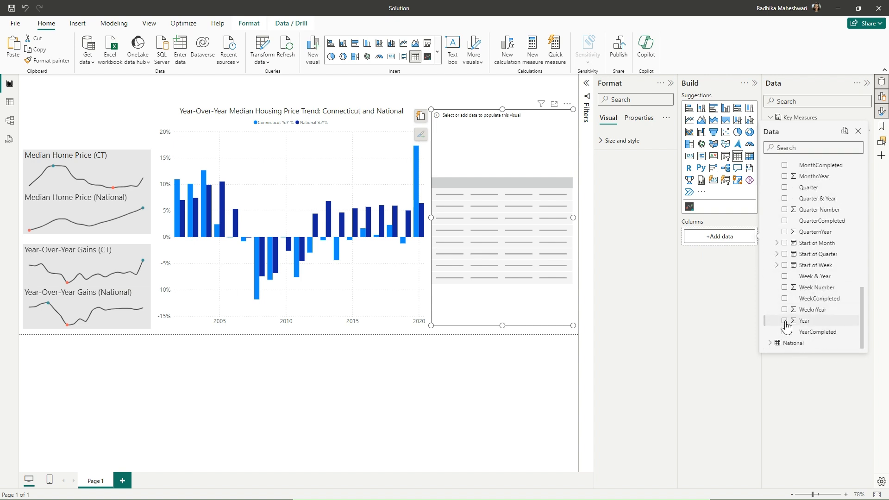
click(785, 321)
Step: Set the table's Year column to Don't summarize
click(726, 289)
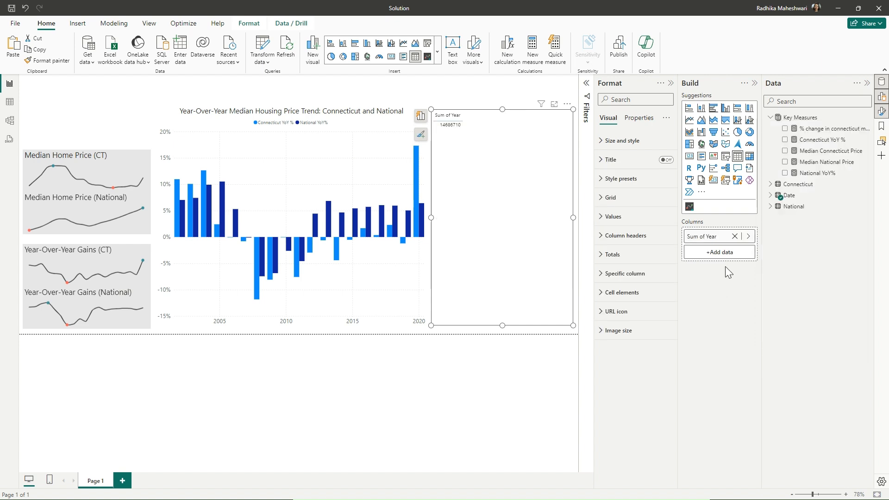
click(748, 236)
click(789, 258)
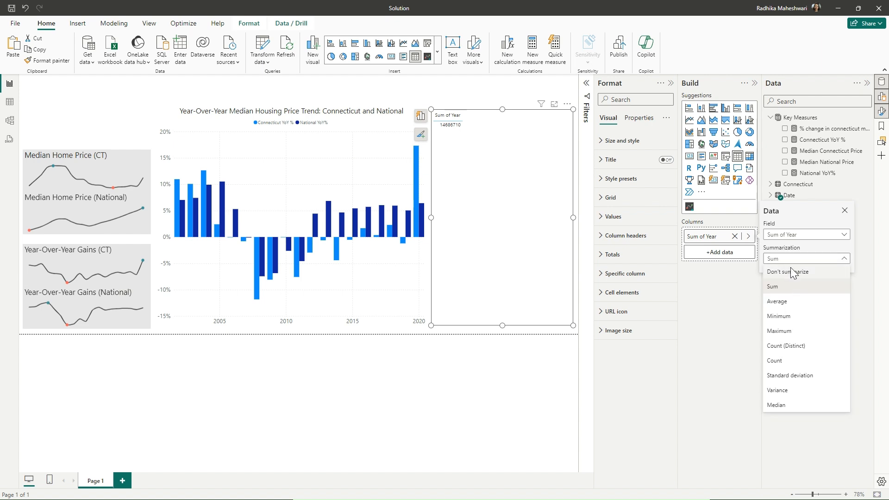
click(792, 273)
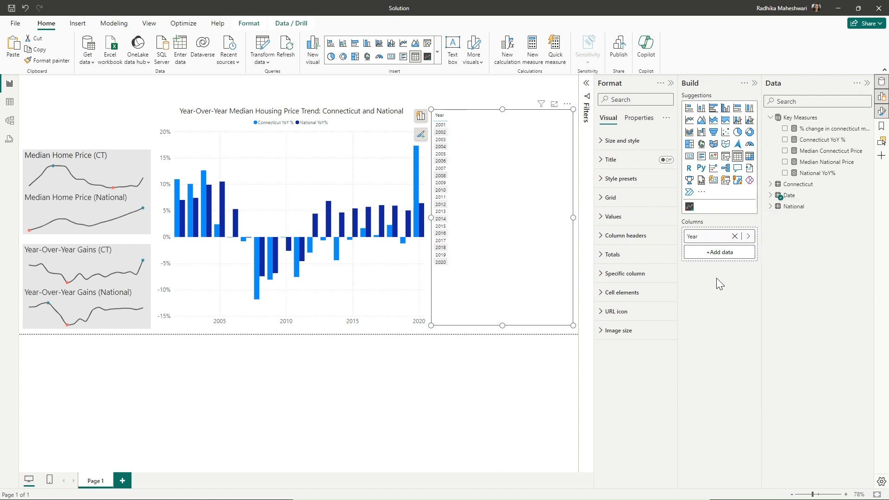
Step: Add the Median Connecticut Price measure to the table as a second column
click(728, 252)
click(784, 213)
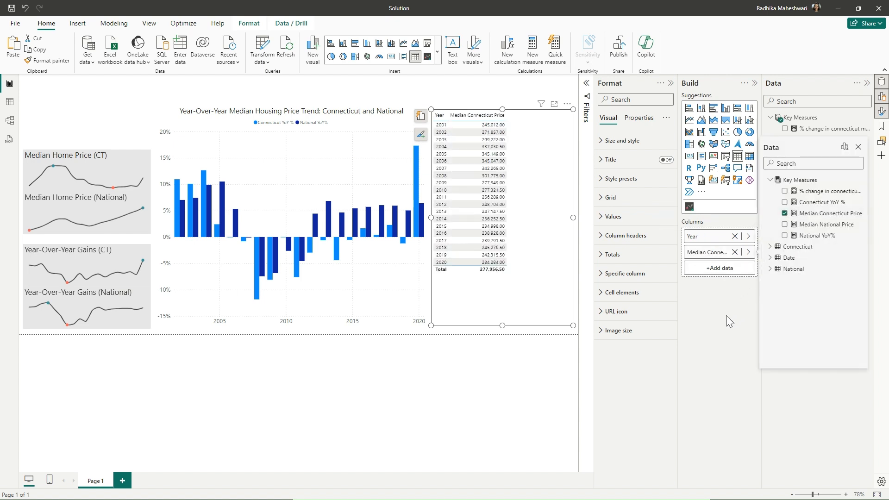
click(713, 315)
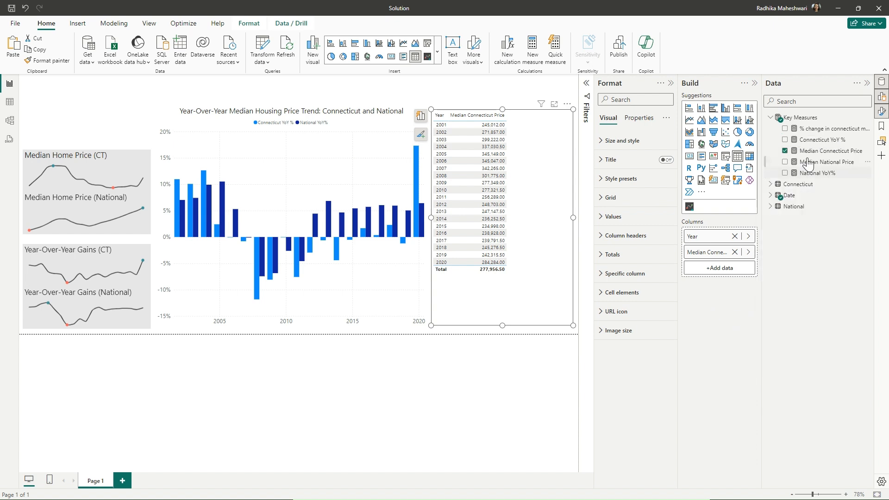
Step: Format the Median Connecticut Price and Median National Price measures as currency
click(826, 151)
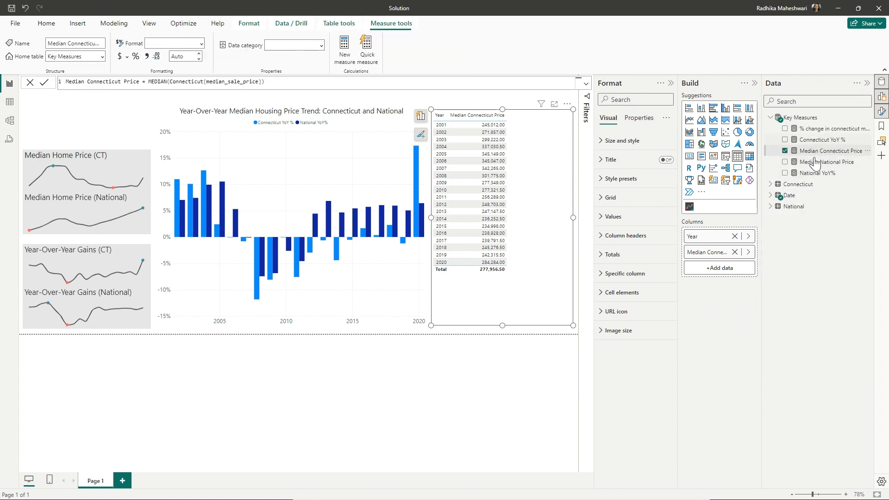
click(120, 56)
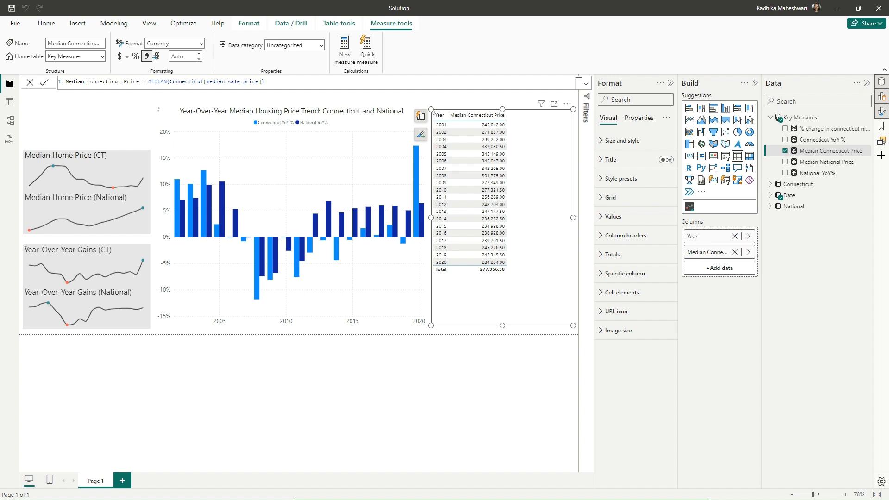
click(833, 162)
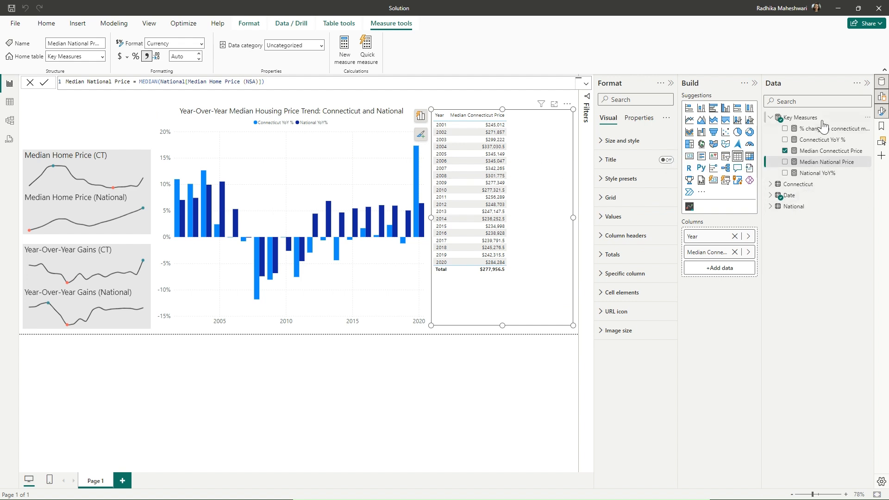
Step: Add the % change in connecticut median vs national median measure to the table and narrow both measure columns so their headers wrap
drag(822, 131, 719, 266)
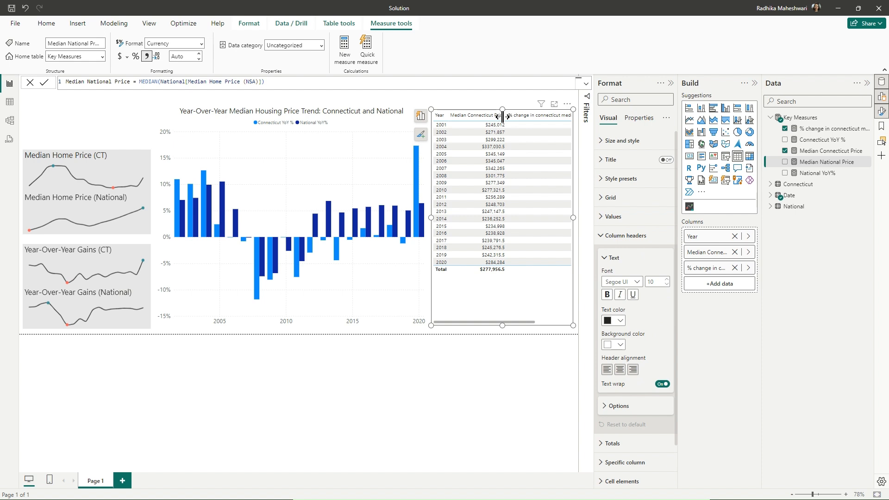
drag(506, 115, 490, 118)
scroll(518, 133, right, 2)
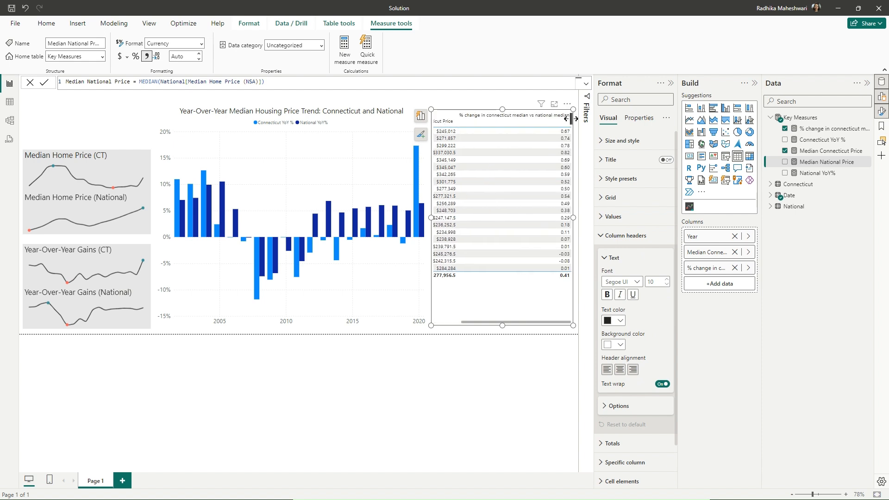
drag(573, 121, 509, 128)
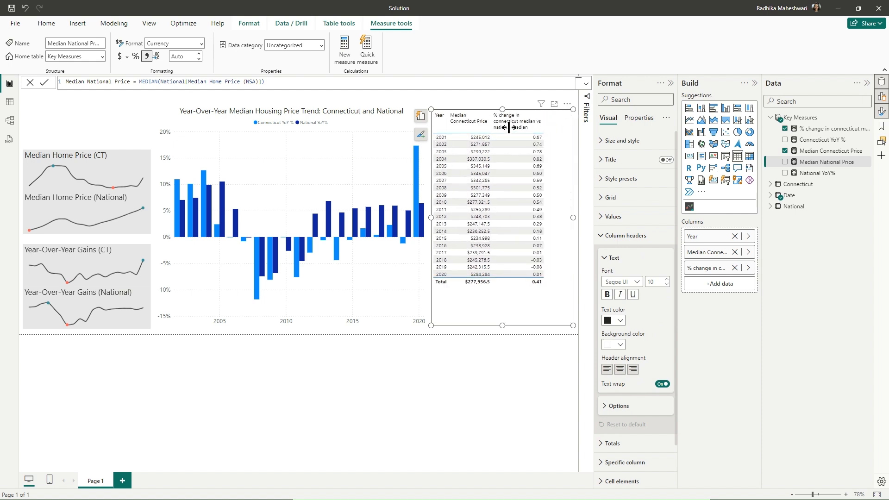
Step: Apply the Minimal style preset to the table
click(611, 180)
click(625, 211)
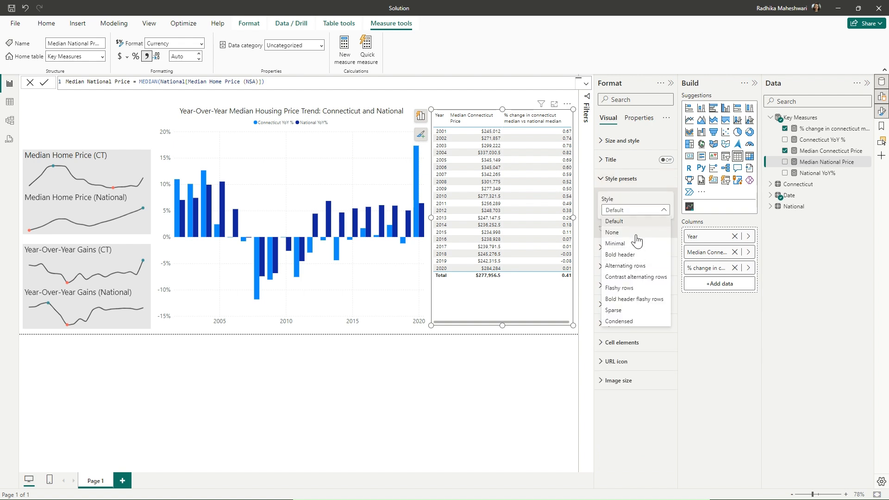
click(636, 244)
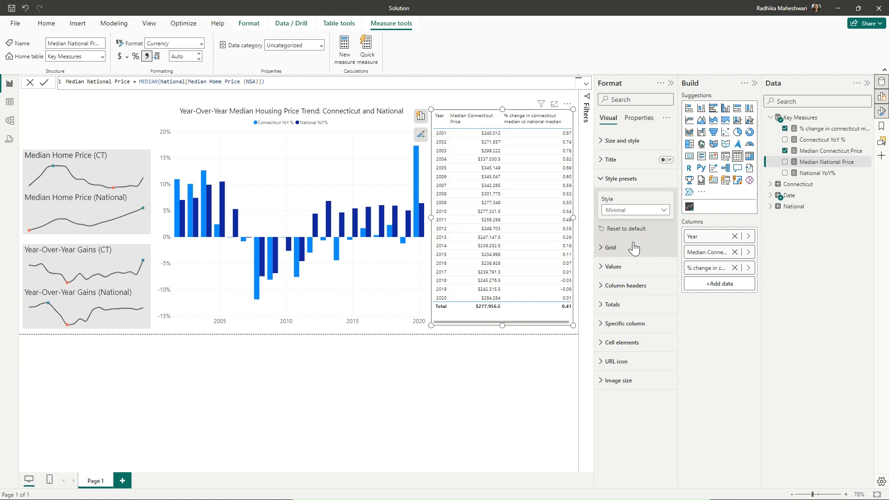
Step: Set the table visual's background color to light gray
click(612, 141)
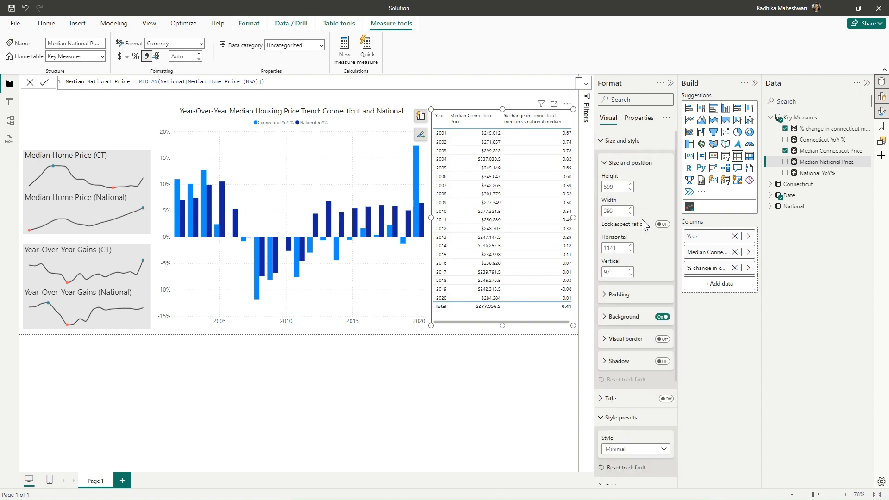
click(610, 318)
scroll(643, 343, down, 3)
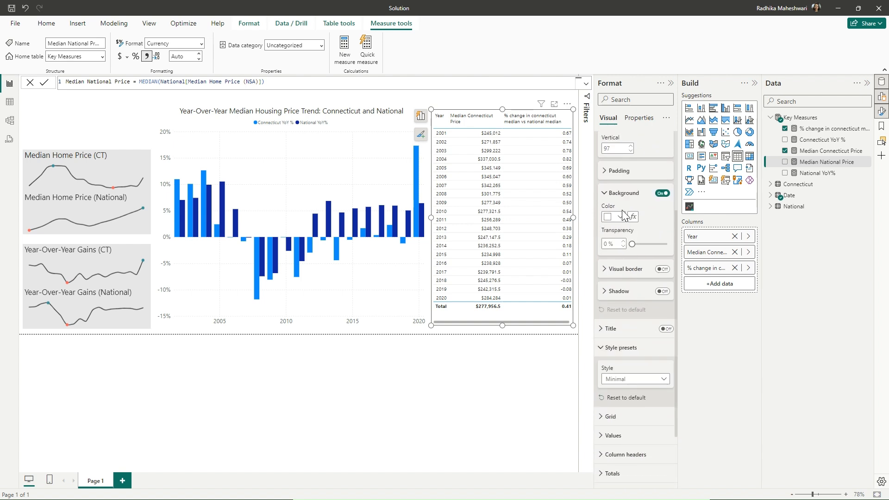
click(620, 216)
click(614, 272)
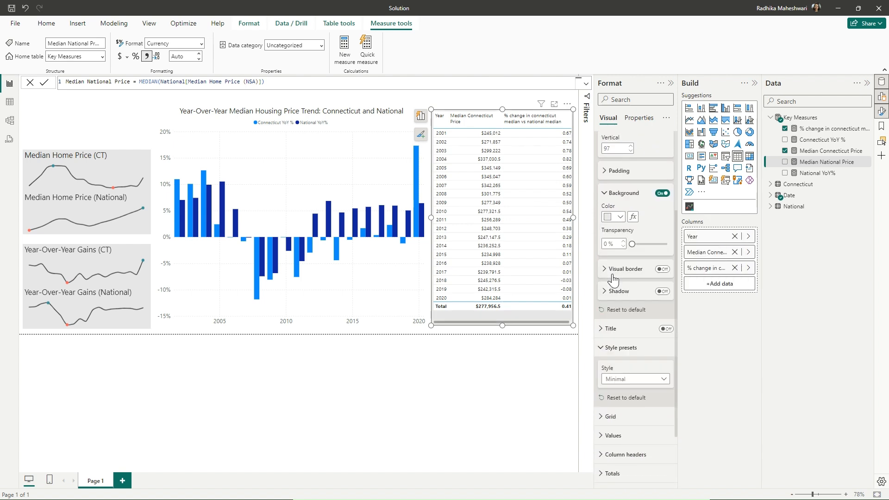
Step: Set the background color of the table's column headers to light gray
scroll(641, 277, down, 3)
click(616, 388)
scroll(634, 332, down, 5)
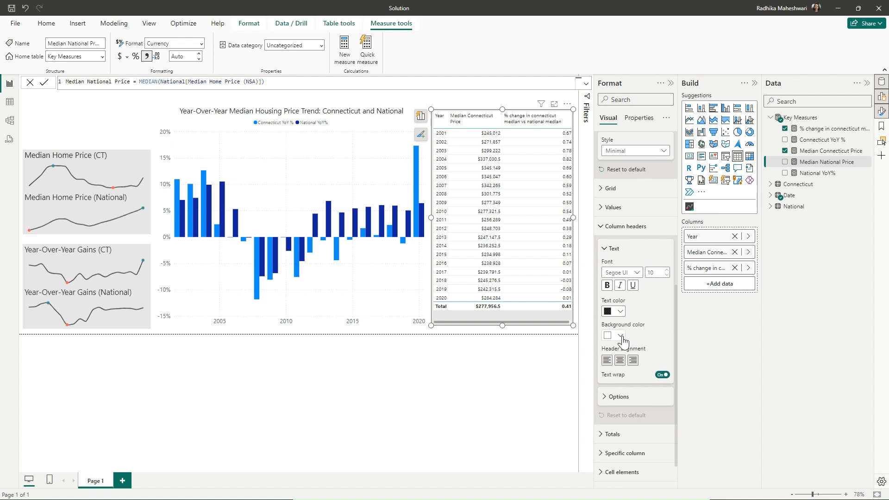
click(621, 336)
click(613, 199)
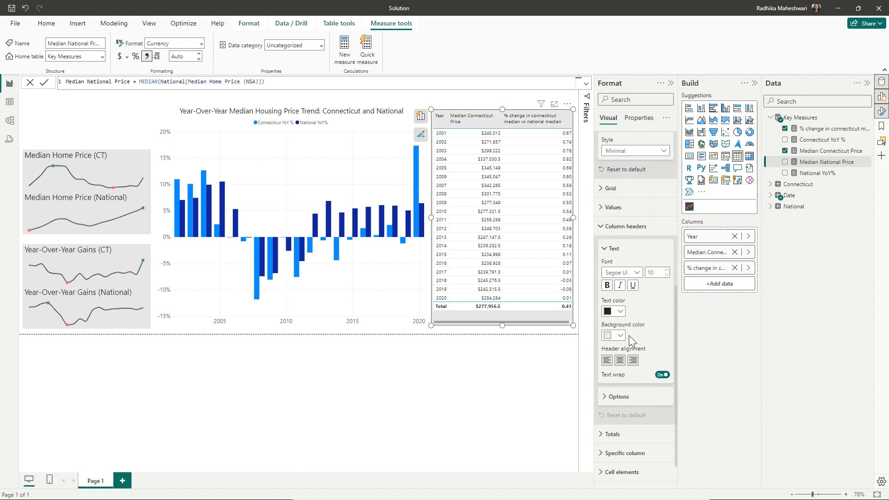
Step: Set both the background and alternate background colors of the table's values to light gray
click(625, 227)
click(616, 362)
scroll(649, 366, down, 3)
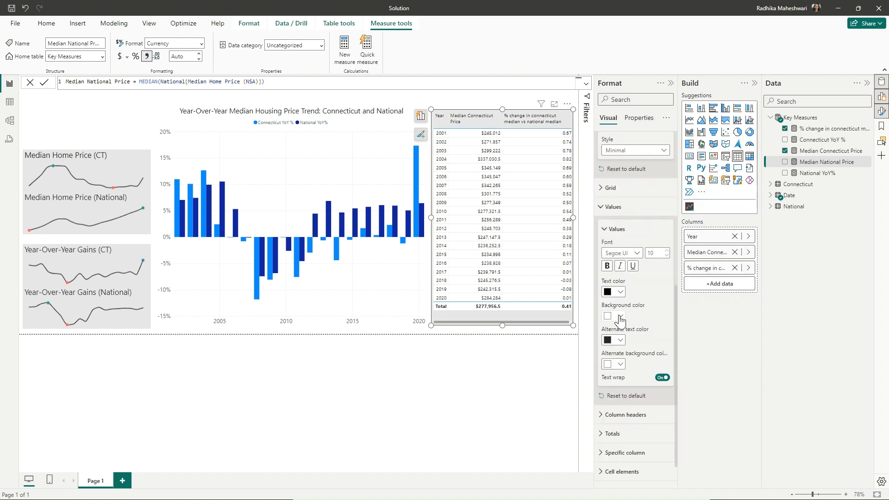
click(620, 317)
click(614, 369)
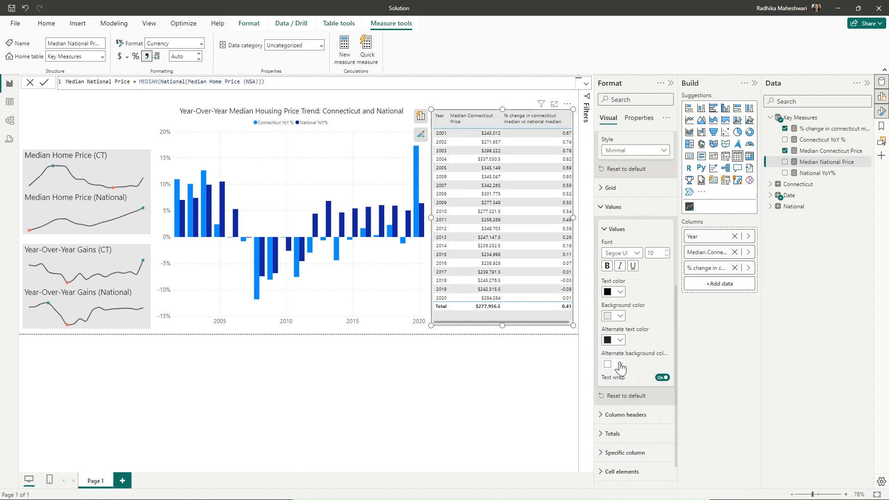
click(616, 364)
click(627, 364)
click(622, 364)
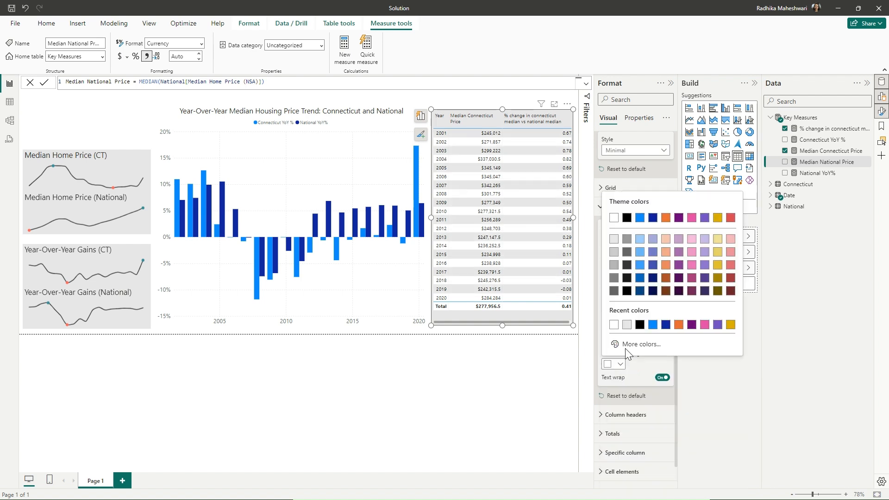
click(613, 240)
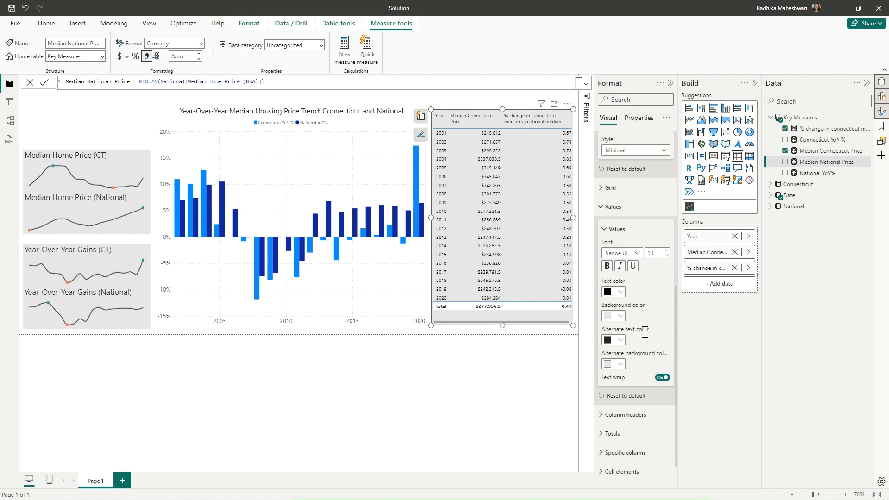
Step: Set the background color of the table's totals row to light gray
click(621, 433)
scroll(632, 301, down, 4)
scroll(634, 288, up, 5)
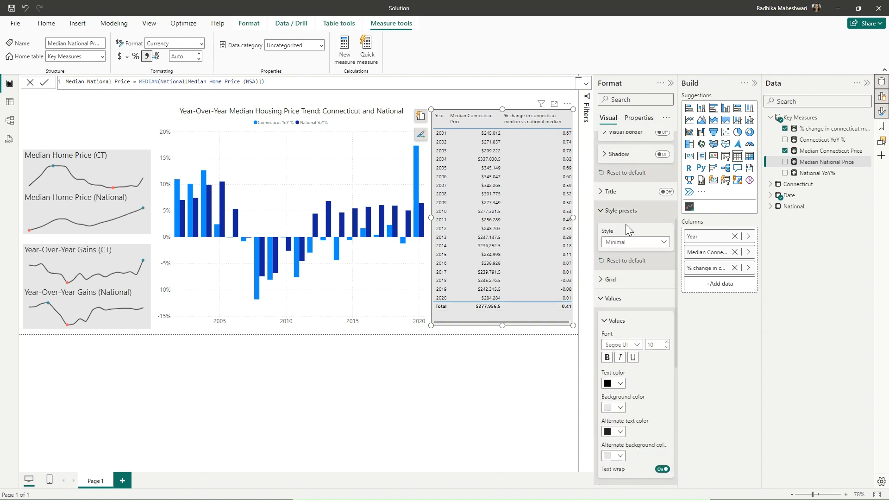
Step: Set the table's grid border color to light gray and turn off its totals row
scroll(658, 336, down, 2)
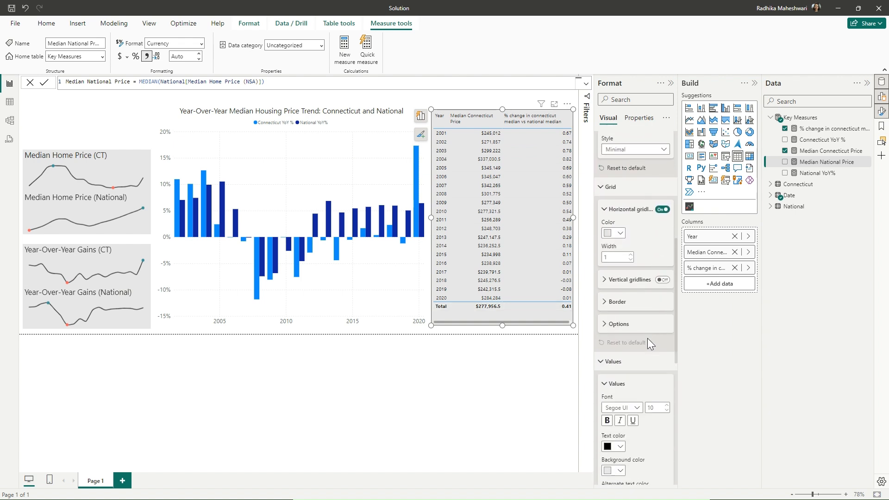
click(628, 306)
click(621, 401)
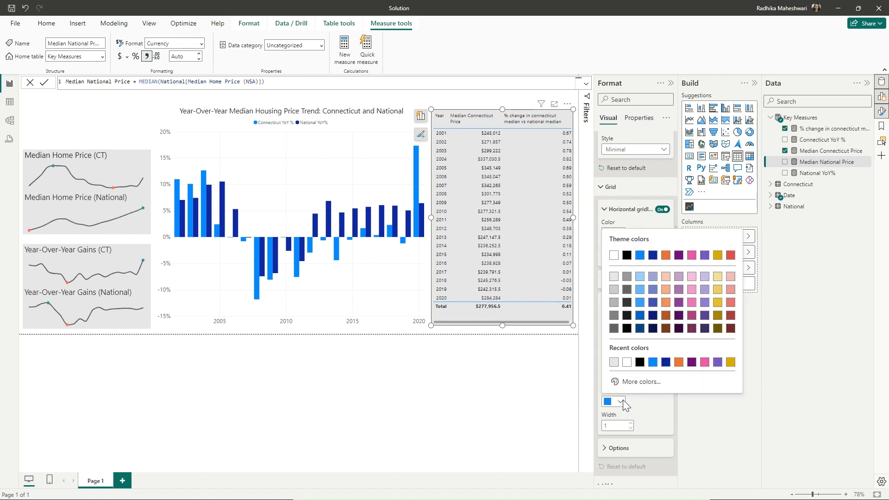
click(614, 362)
scroll(663, 361, down, 5)
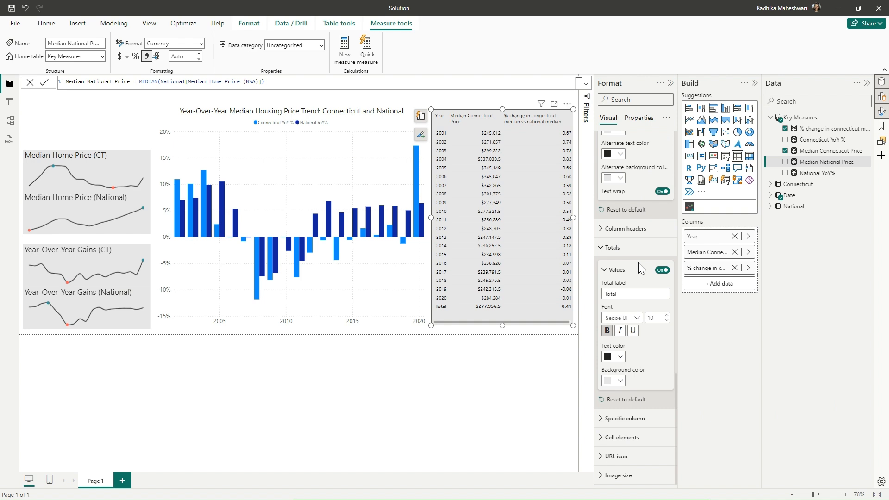
click(663, 270)
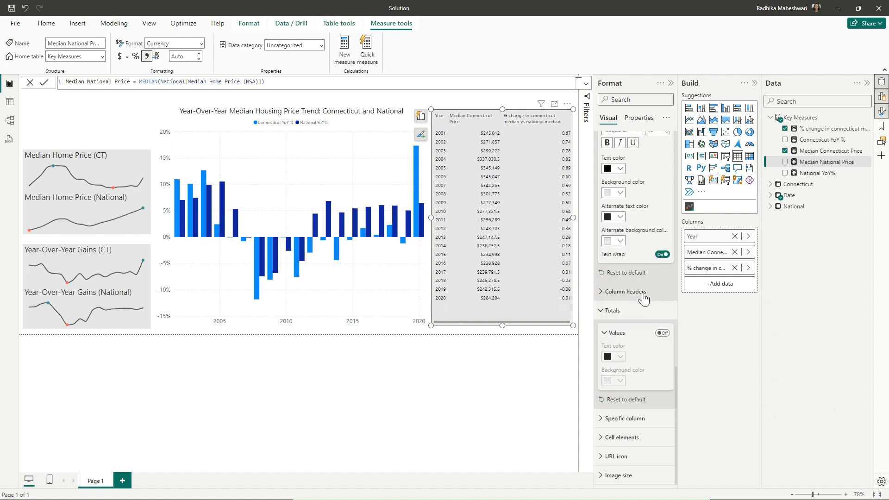
Step: Set the table's grid border and horizontal gridline colors to White, 30% darker
scroll(618, 220, up, 5)
click(614, 308)
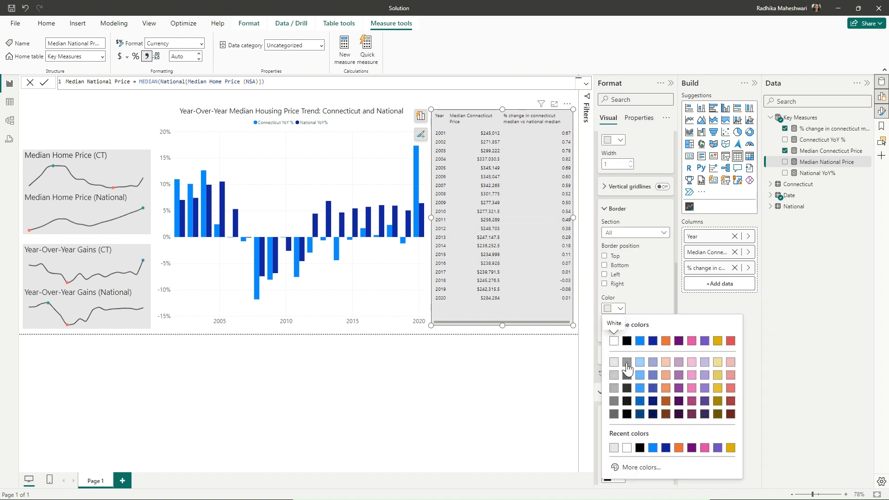
click(615, 388)
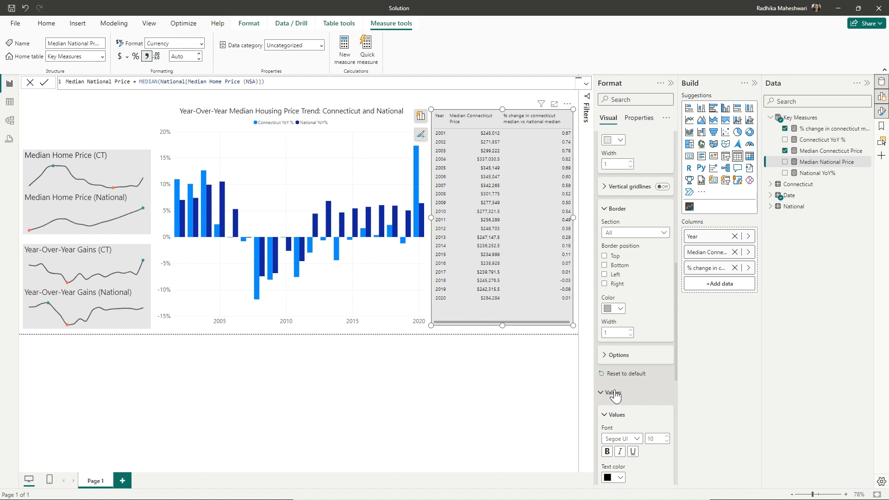
click(614, 308)
click(615, 314)
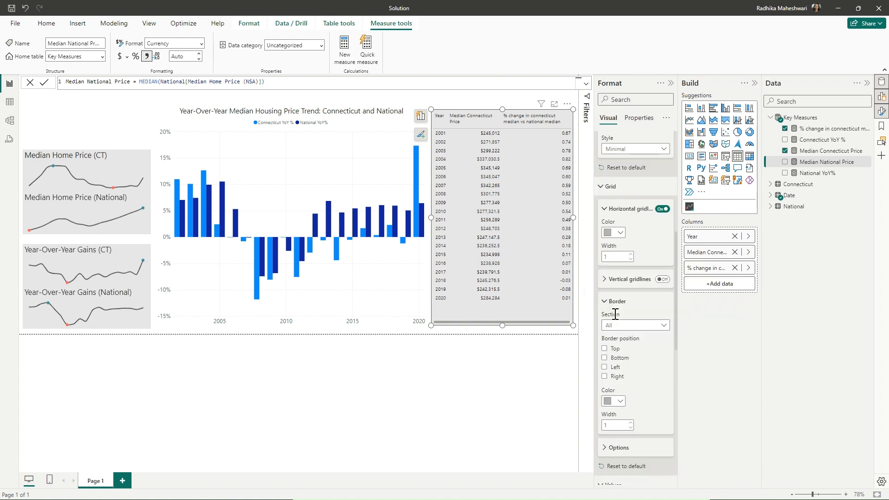
scroll(635, 363, up, 3)
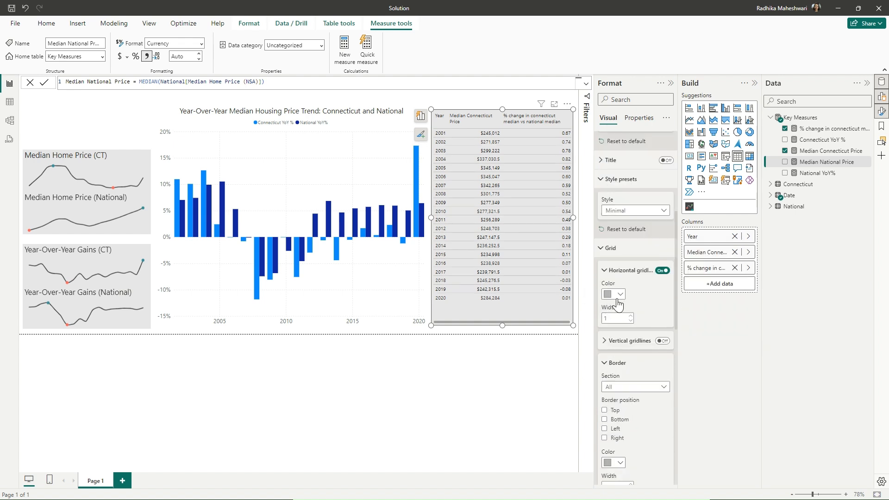
click(614, 294)
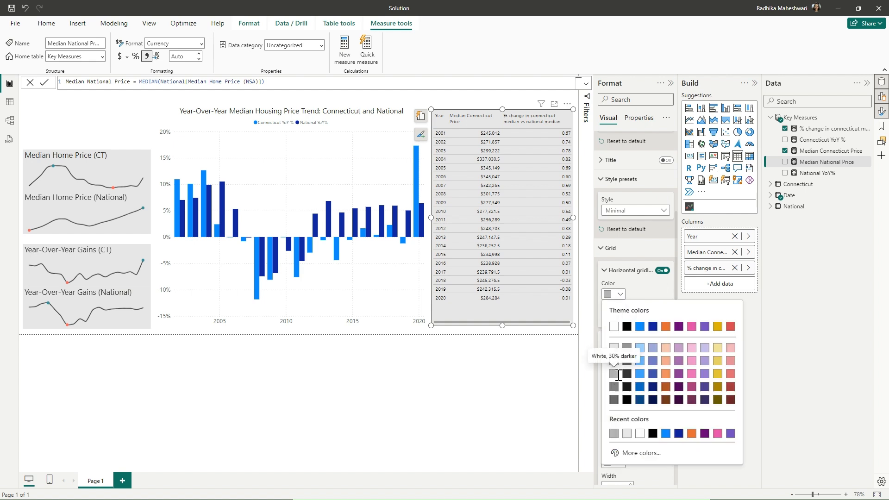
click(616, 375)
Step: Set the table's values font size to 12 and enlarge the column header font
scroll(640, 281, down, 10)
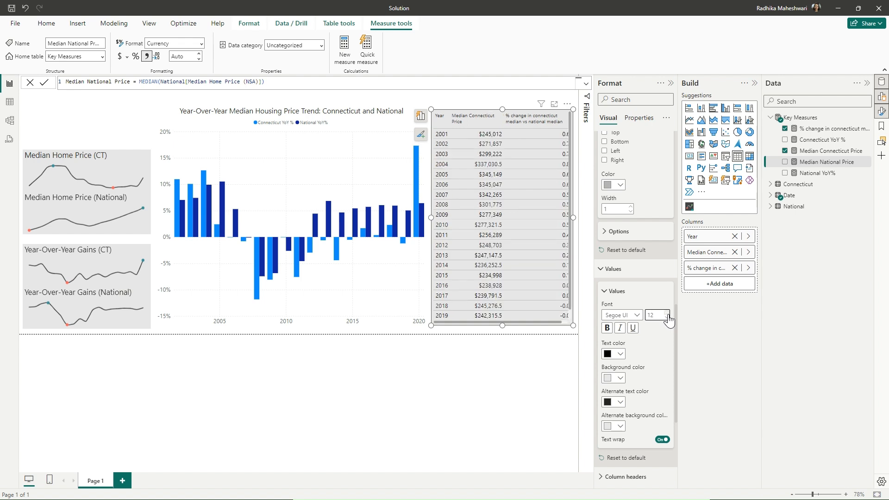
scroll(628, 359, down, 4)
click(625, 291)
scroll(651, 362, down, 1)
click(666, 304)
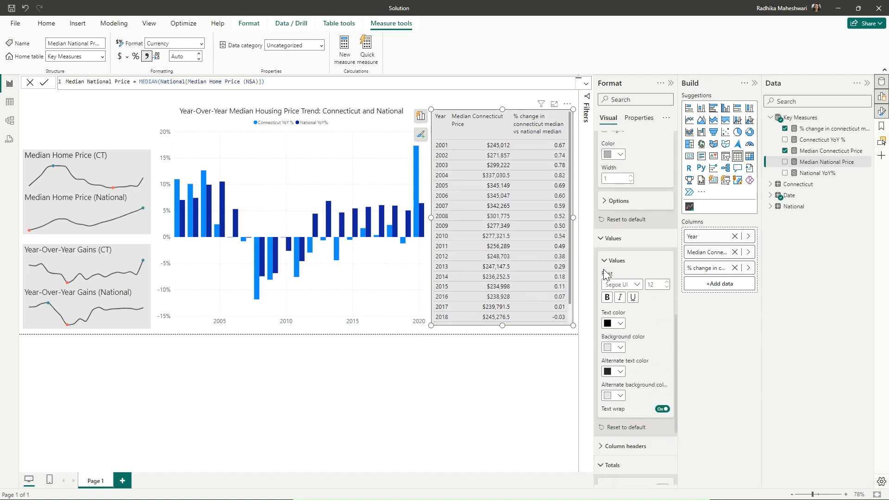
Step: Center the table's Median Connecticut Price values and right-align the % change values through the specific column settings
scroll(616, 241, down, 7)
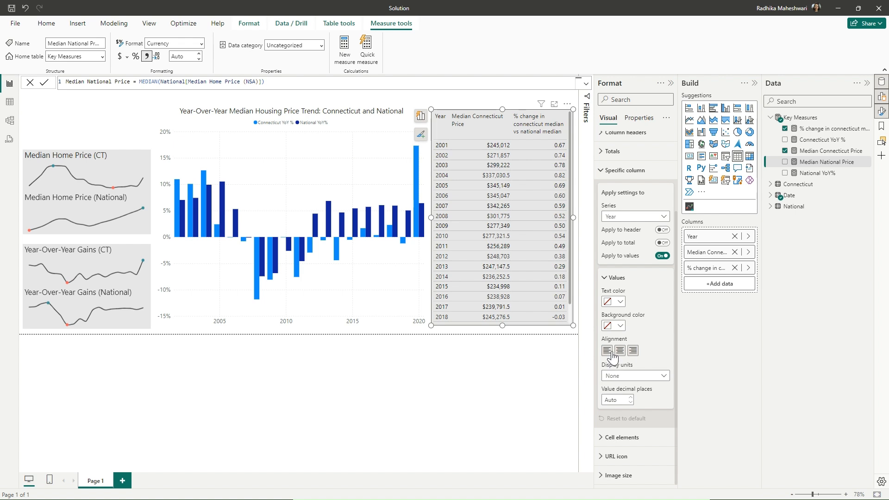
click(634, 217)
click(630, 230)
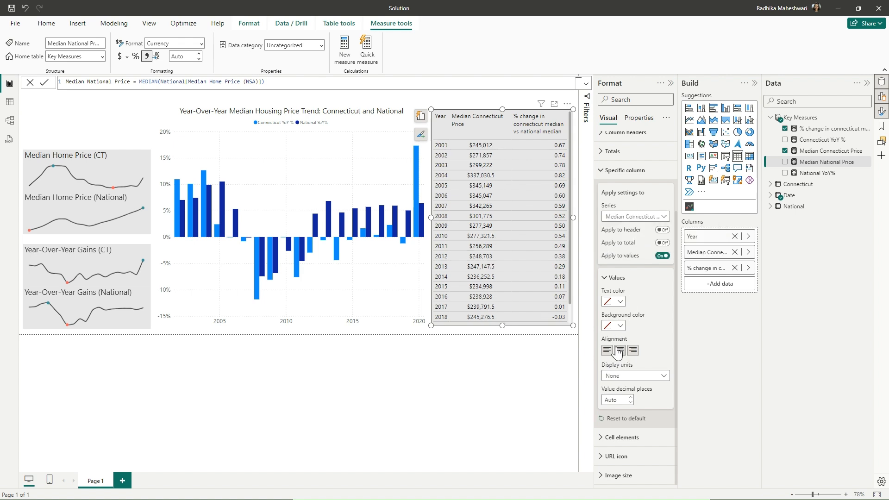
click(639, 216)
click(636, 250)
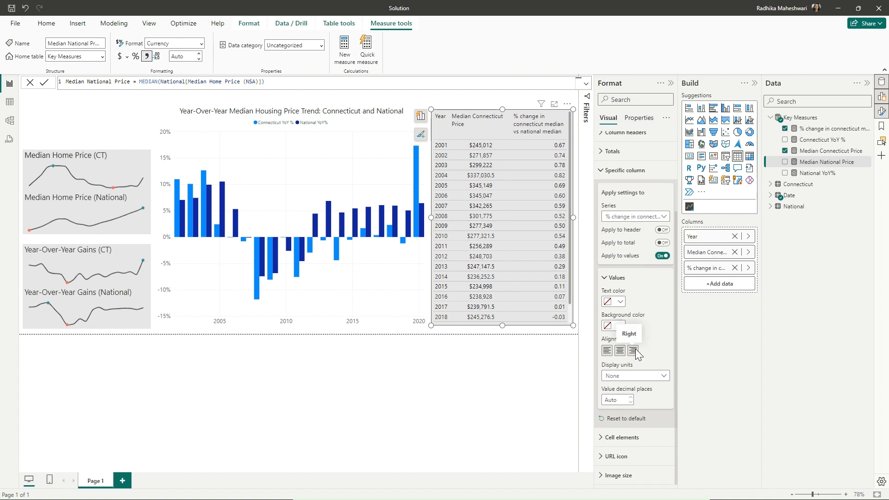
Step: Format the % change measure as a percentage with 0 decimal places and sort the table by Year descending
click(821, 130)
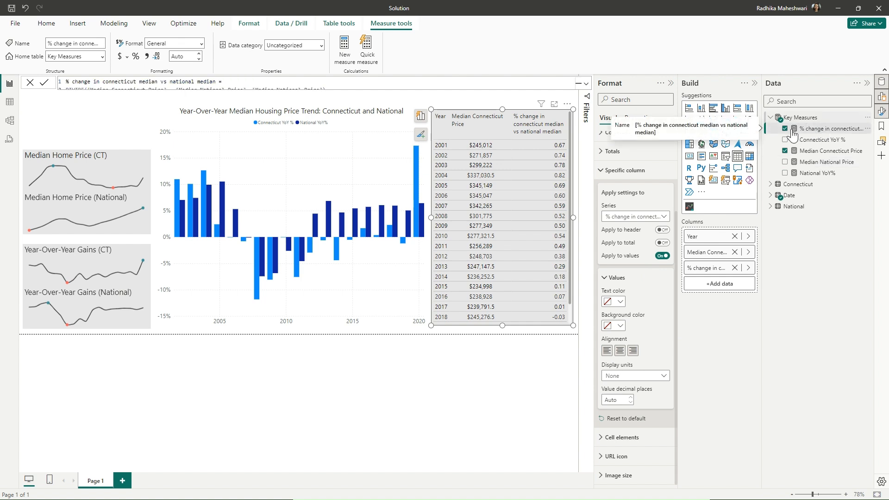
click(137, 56)
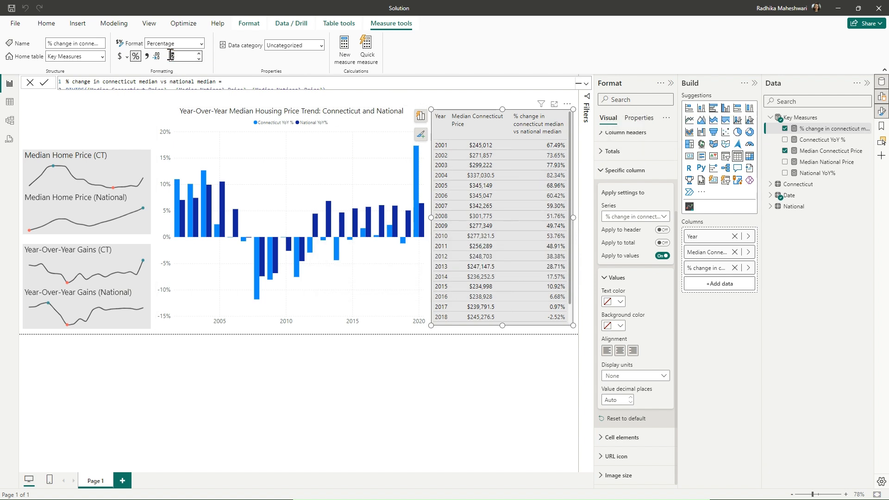
click(182, 67)
Step: Set the year-over-year column chart's background color to light gray
click(288, 114)
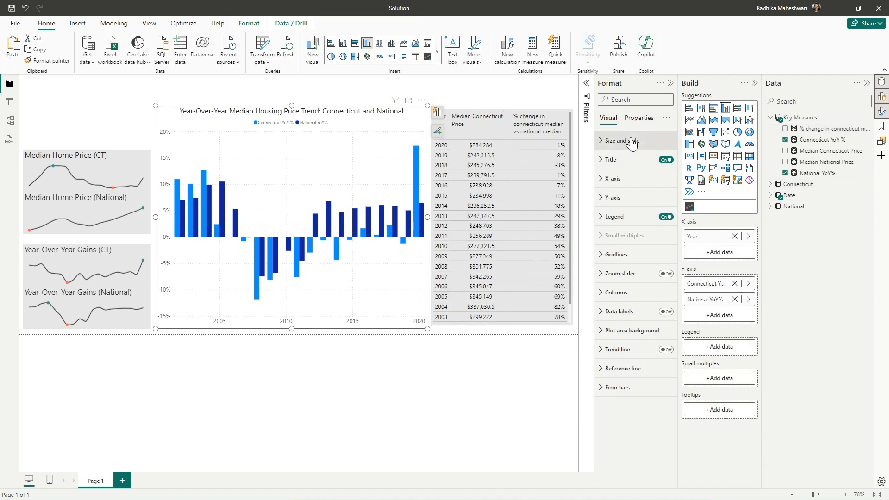
click(606, 140)
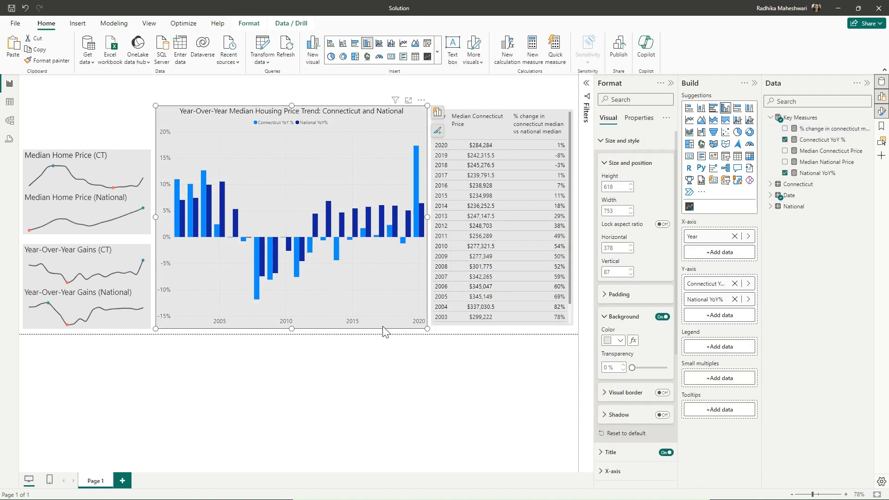
Step: Add a slicer with the Date table's Year field above the Median Home Price sparklines
click(398, 340)
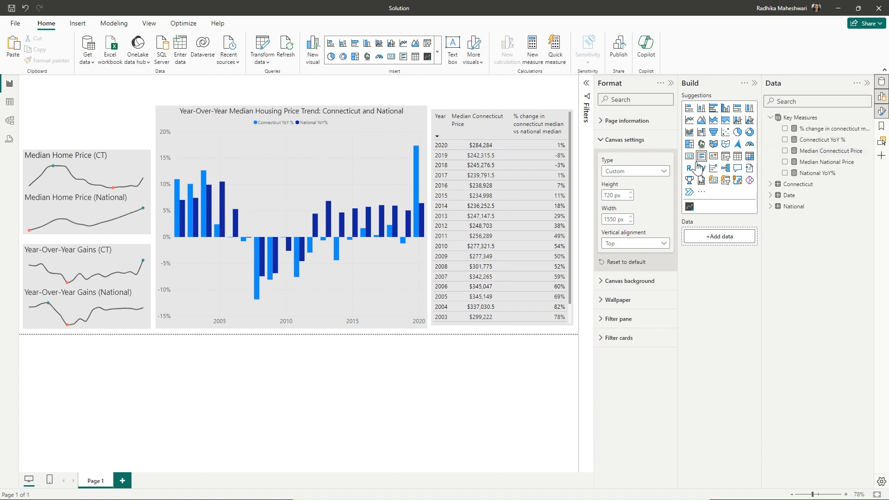
click(771, 195)
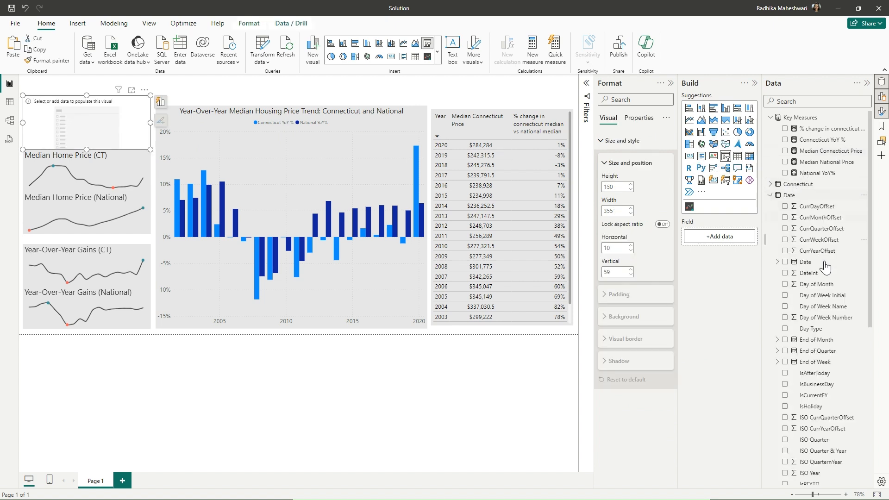
scroll(819, 368, down, 5)
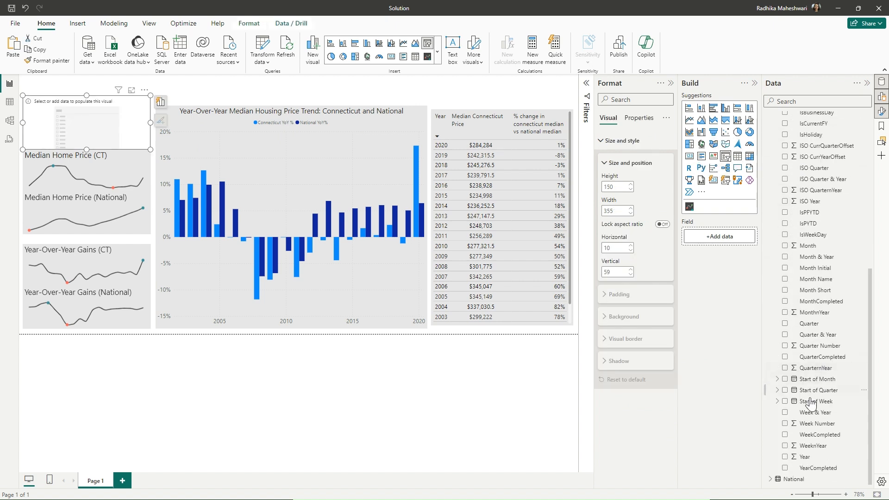
click(785, 457)
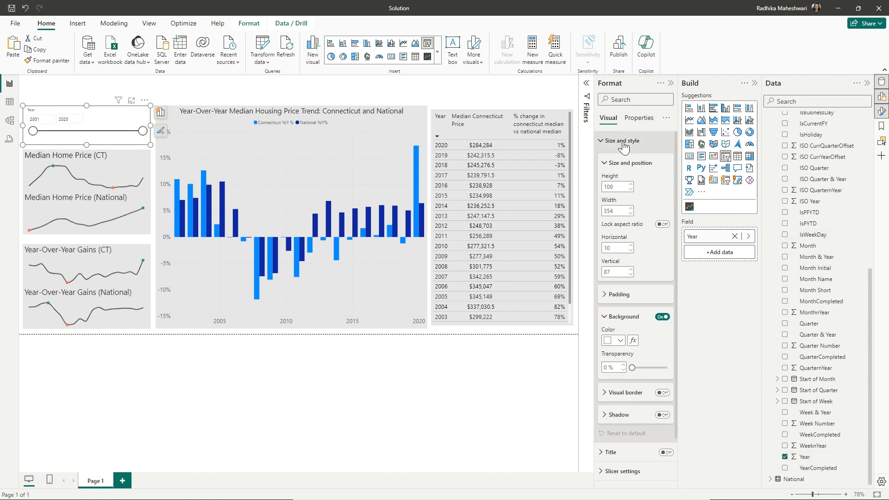
Step: Set the year slicer's background color to light gray and turn off its slicer header
click(618, 342)
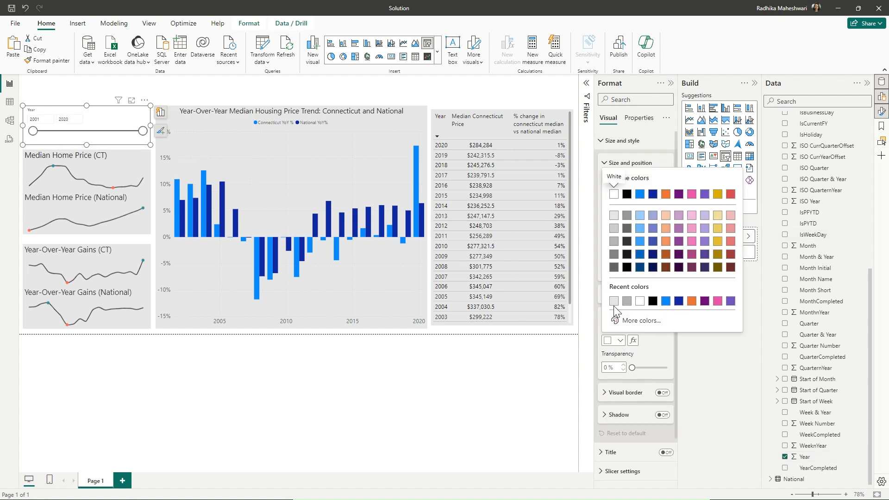
click(615, 302)
click(622, 141)
click(666, 198)
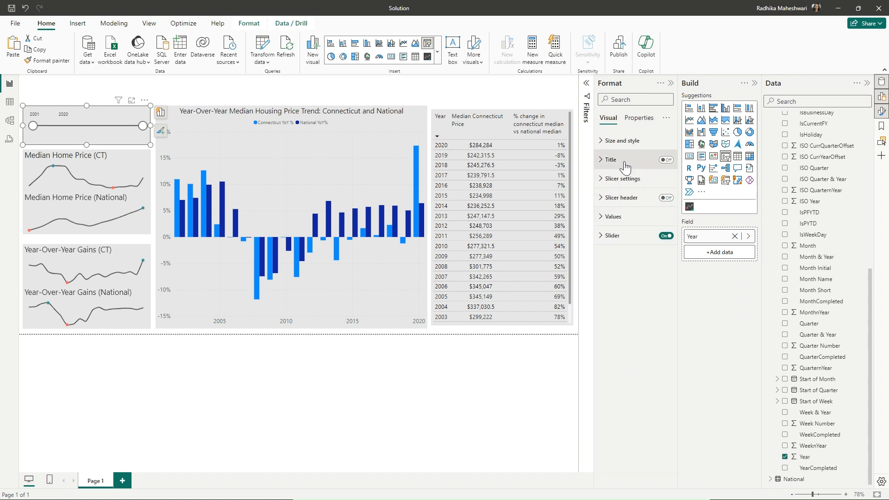
Step: Turn on the year slicer's title and set its text to "Select Years"
click(666, 160)
click(630, 160)
click(628, 206)
text(Select Years)
click(327, 94)
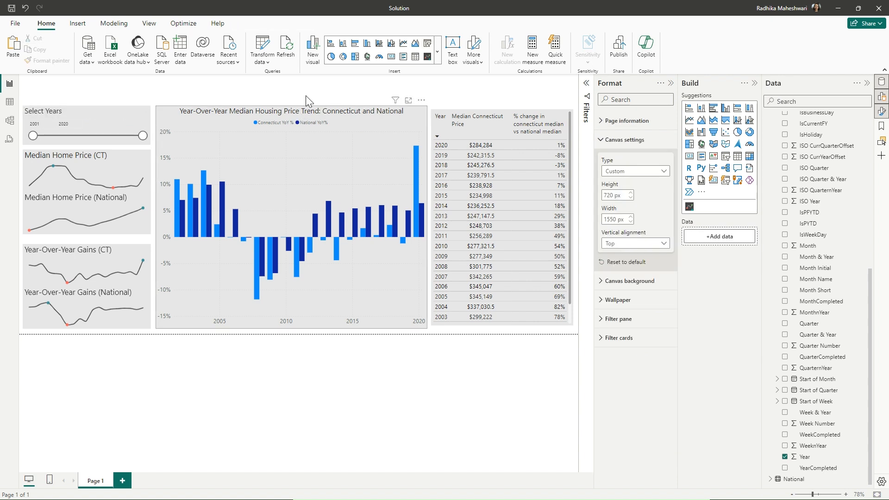
Step: Add a text box reading "What's happening in the Connecticut housing market?" as a large bold heading above the visuals
click(452, 49)
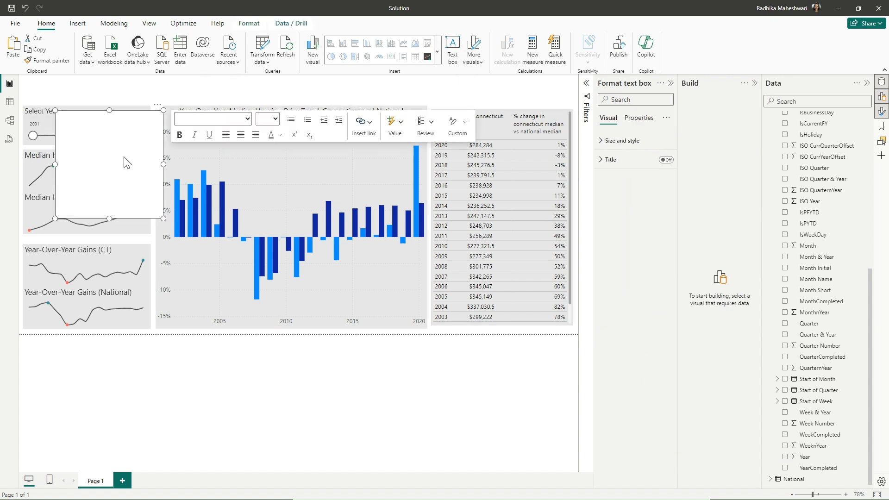
text(What's happening in the Connecticut housing market)
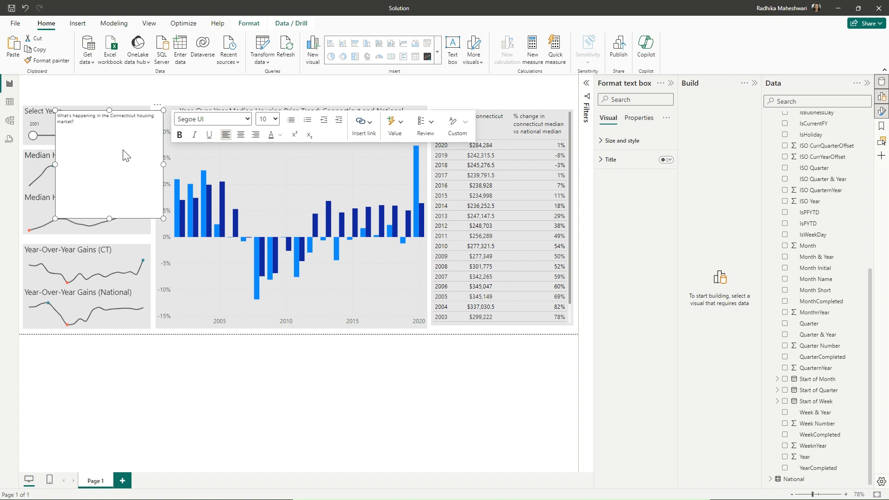
drag(222, 191, 493, 66)
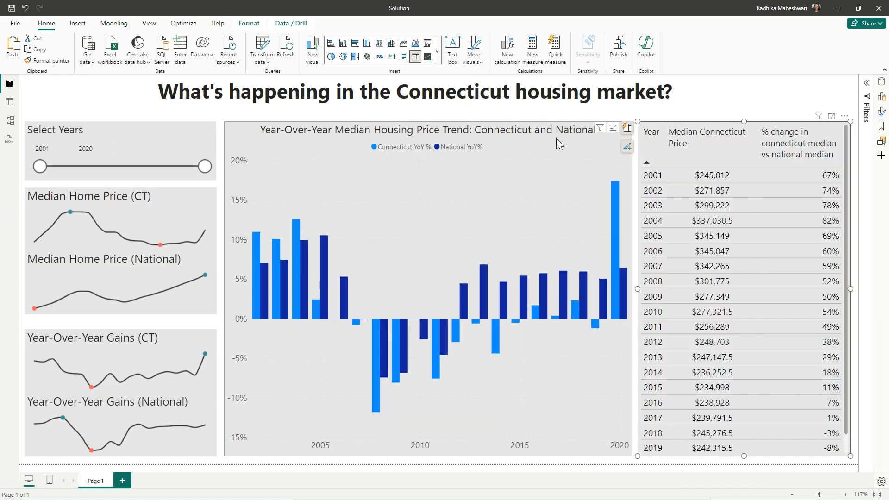
Step: Set the Connecticut YoY % columns in the year-over-year chart to the custom color #074650
click(555, 138)
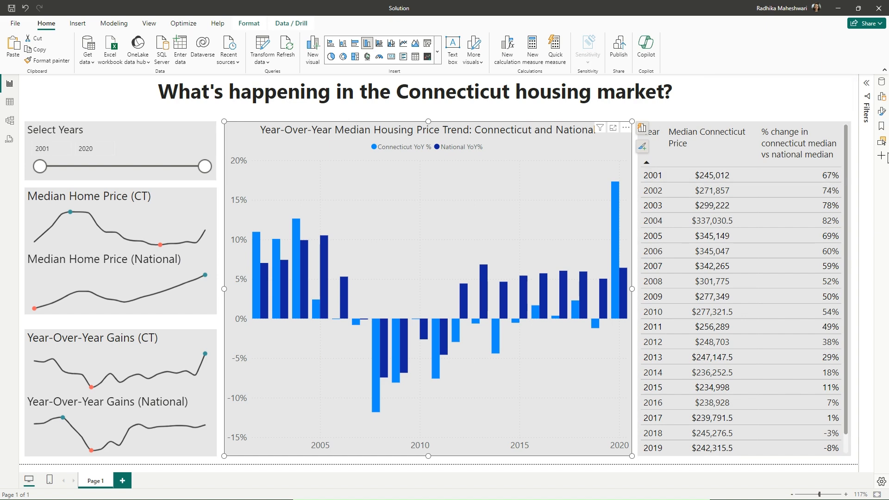
click(881, 111)
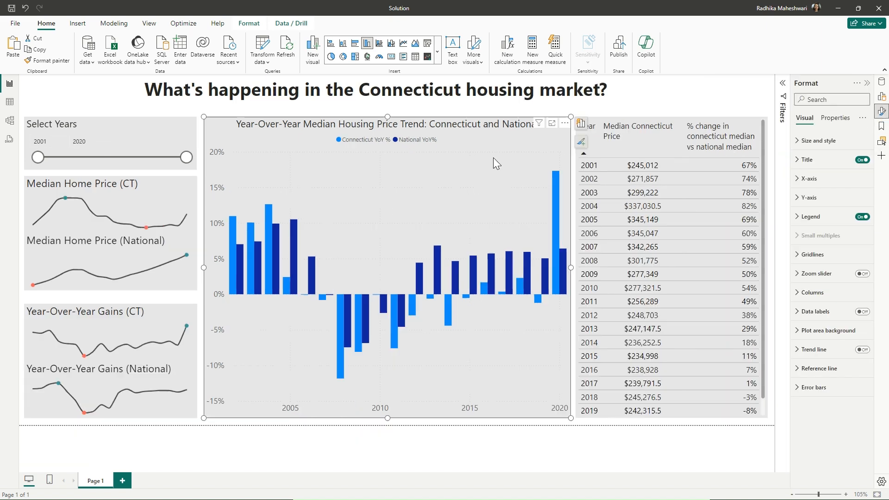
click(829, 293)
click(830, 342)
click(829, 365)
scroll(838, 372, down, 2)
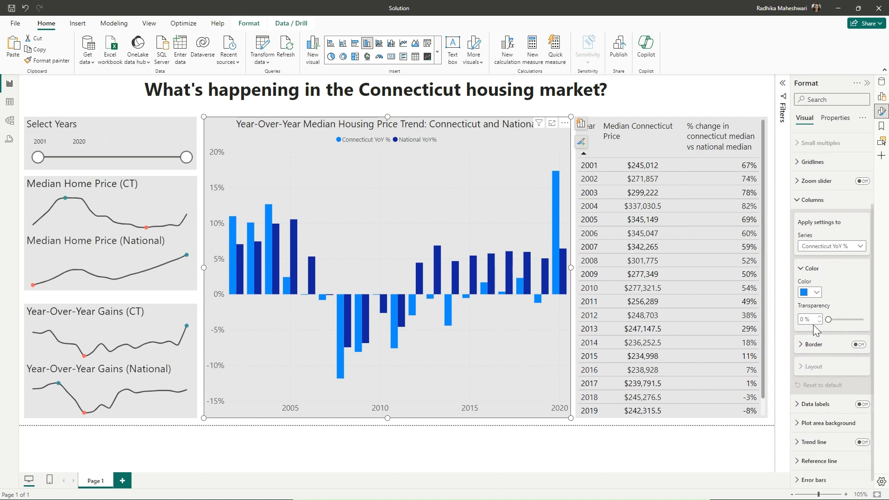
click(812, 292)
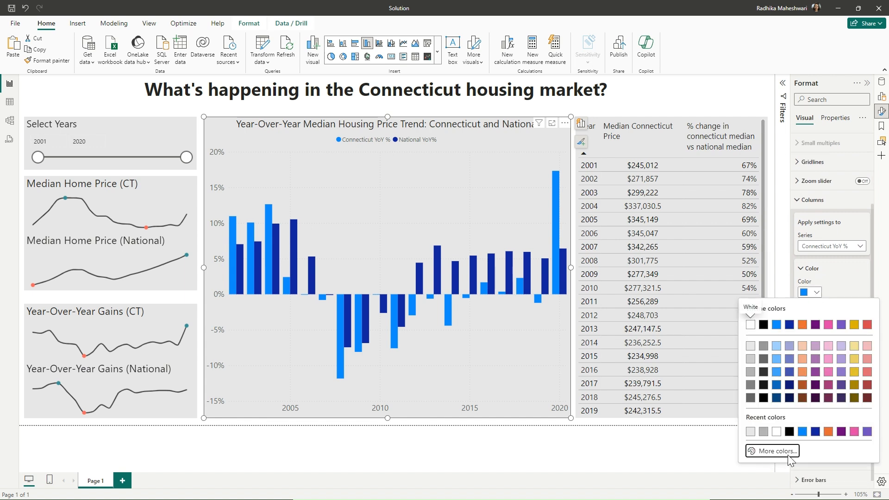
click(770, 451)
text(#074650)
click(655, 463)
Step: Set the National YoY% columns in the year-over-year chart to the custom color #009292
click(829, 246)
click(820, 278)
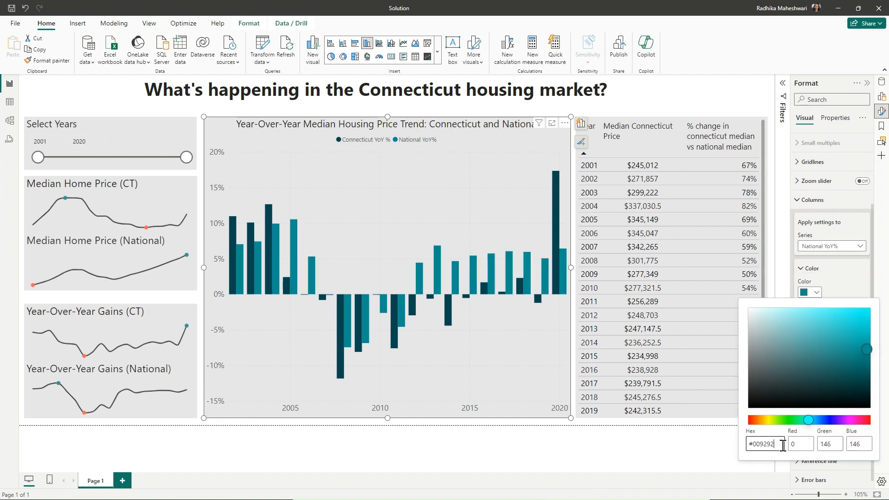
click(782, 152)
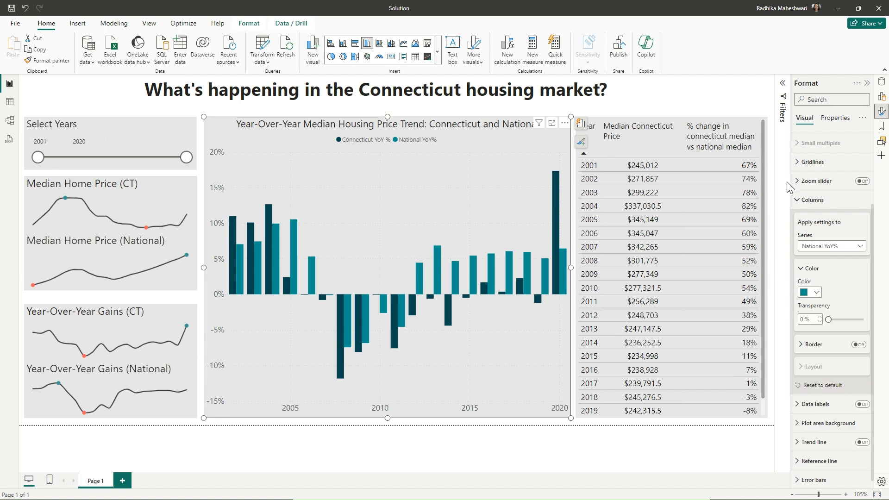